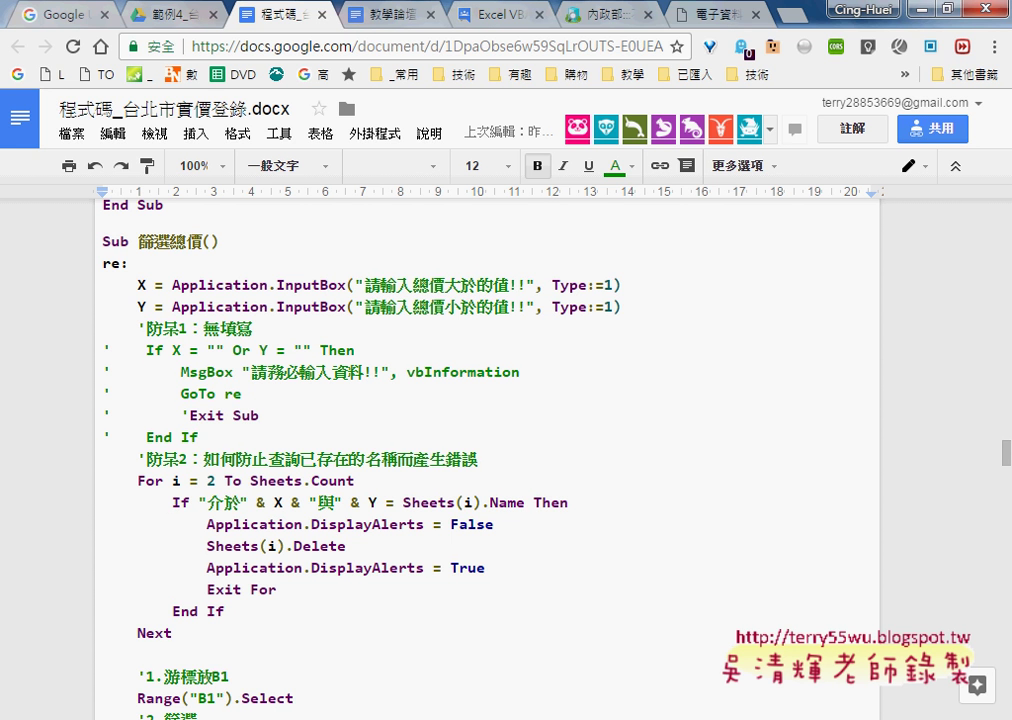
- Delete the old 介於5000000與10000000 sheet from the price workbook
mouse_move(458, 716)
left_click(470, 643)
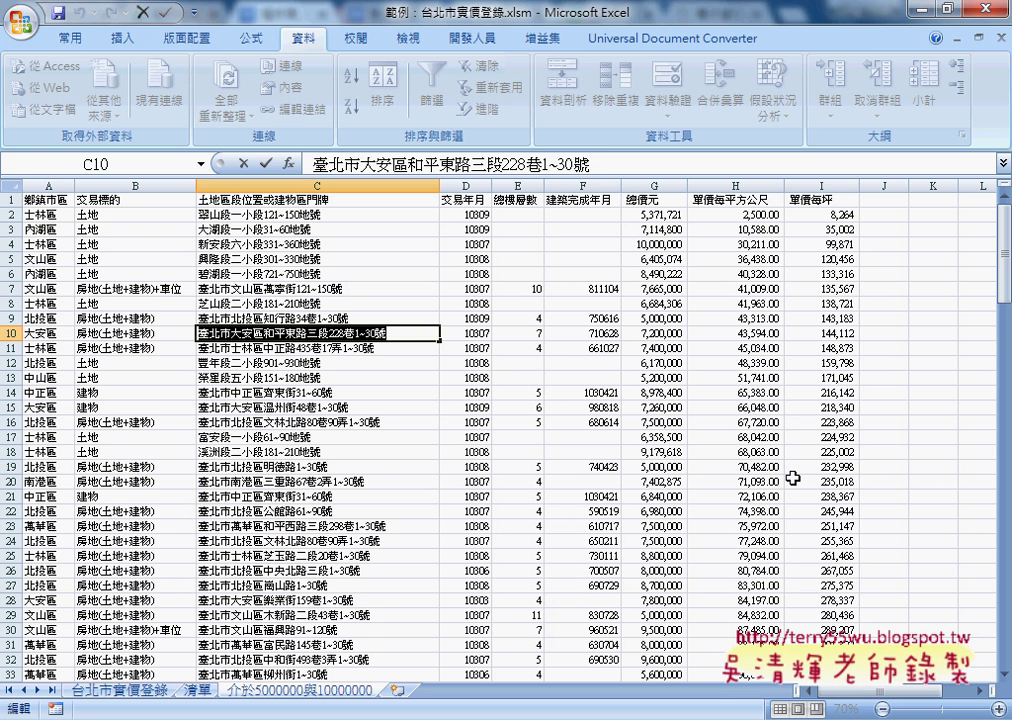
right_click(330, 688)
left_click(430, 485)
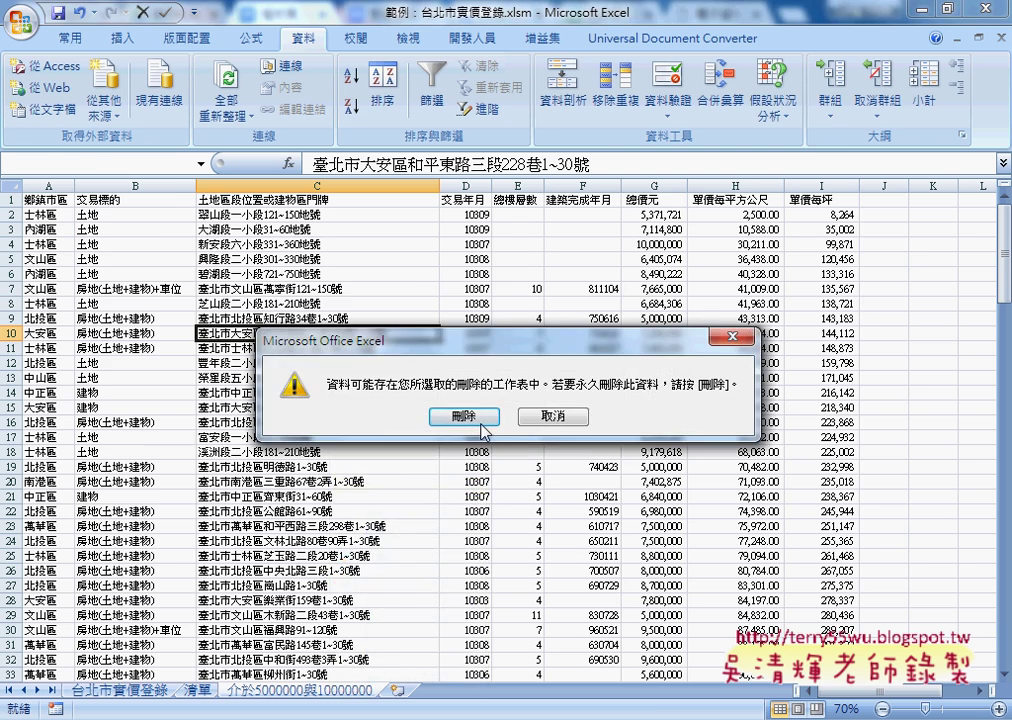
left_click(334, 418)
- Run the 篩選總價 macro with a lower bound of 5000000 and an upper bound of 10000000
key("ctrl+Page_Up")
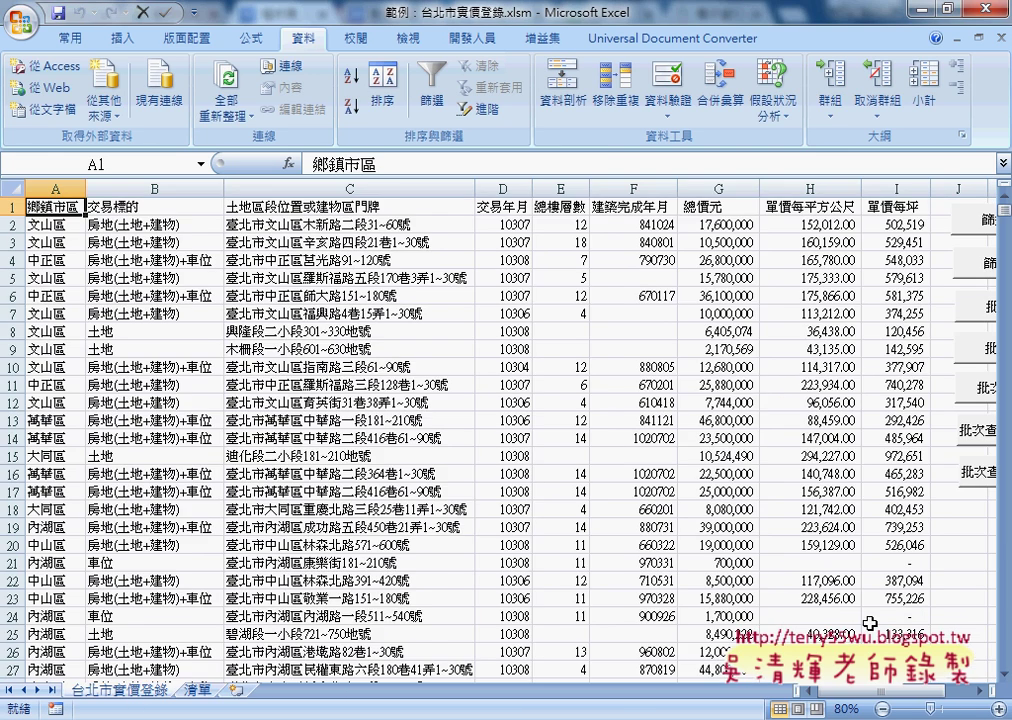
left_click(990, 690)
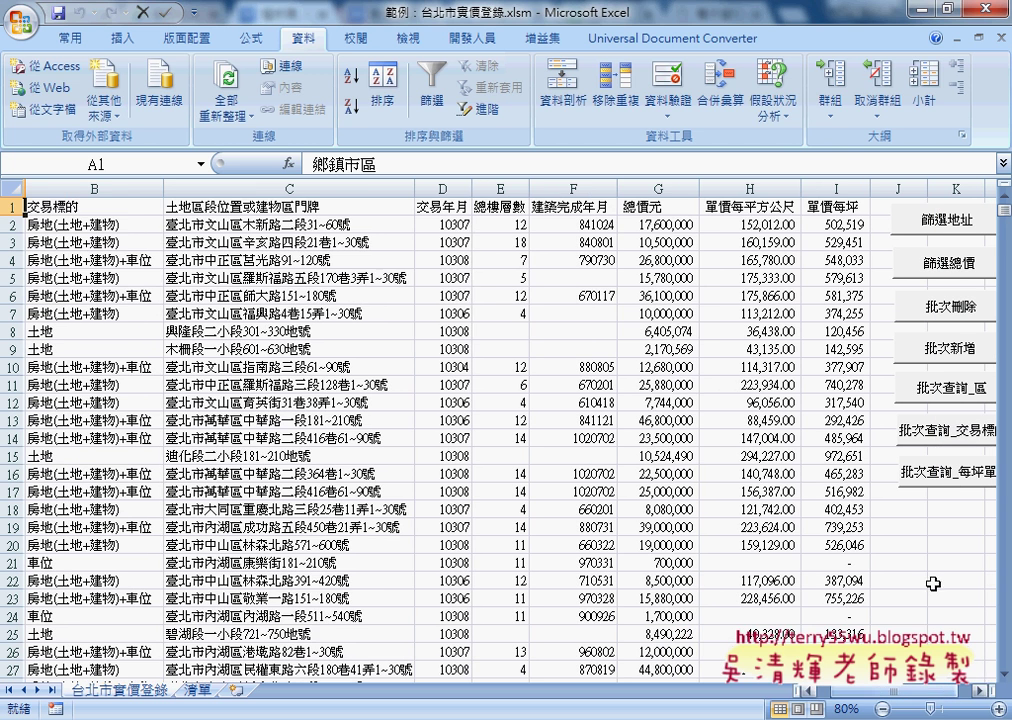
left_click(951, 252)
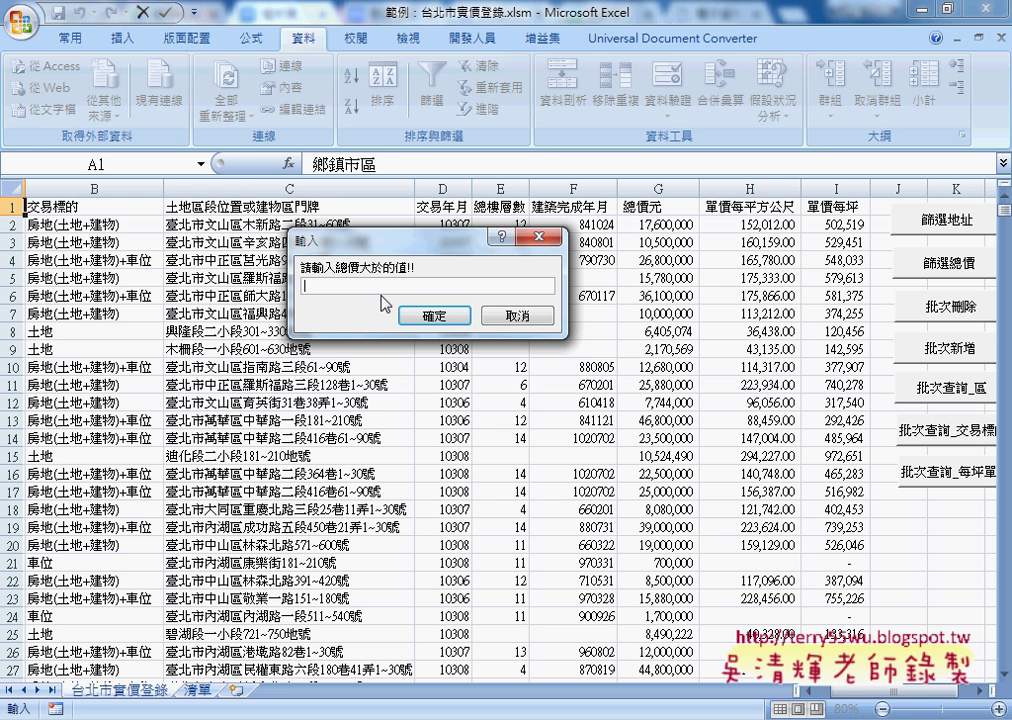
type("5000")
type("000")
key("Return")
type("1000")
type("0000")
left_click(428, 318)
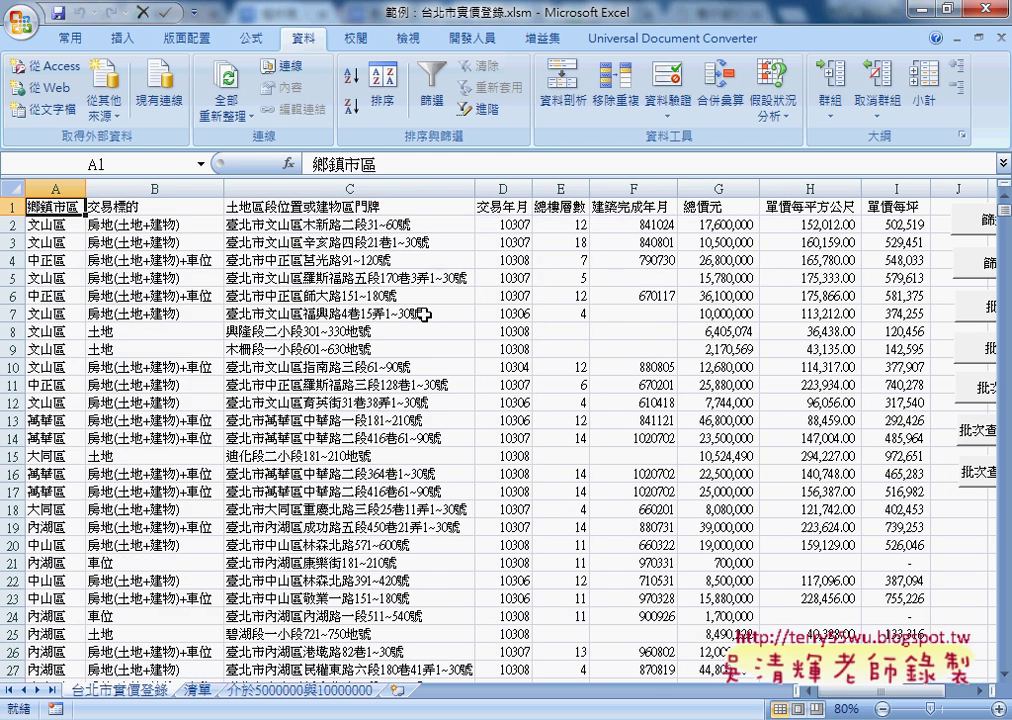
- Open the 介於5000000與10000000 sheet and inspect the 單價每坪 column from I2
left_click(333, 700)
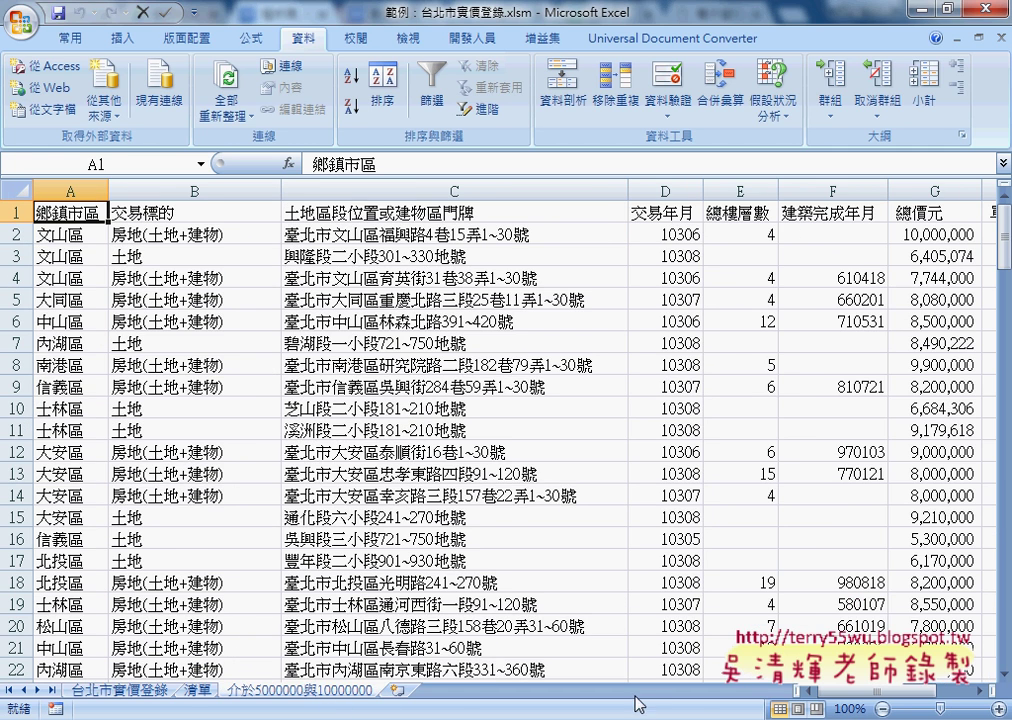
left_click_drag(873, 691, 903, 691)
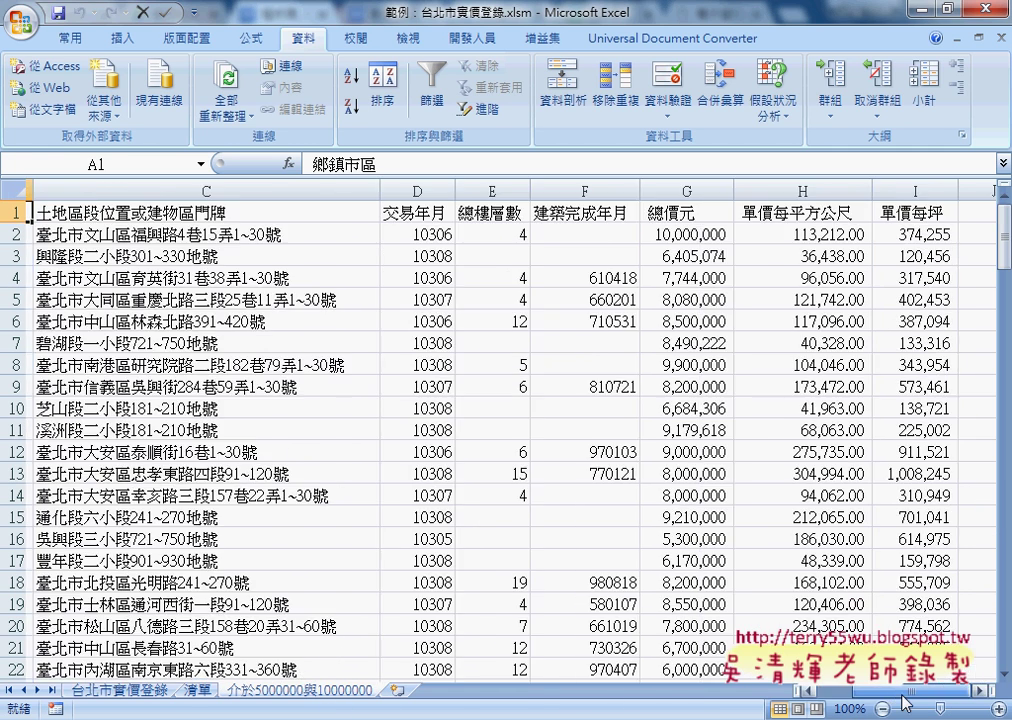
left_click(914, 236)
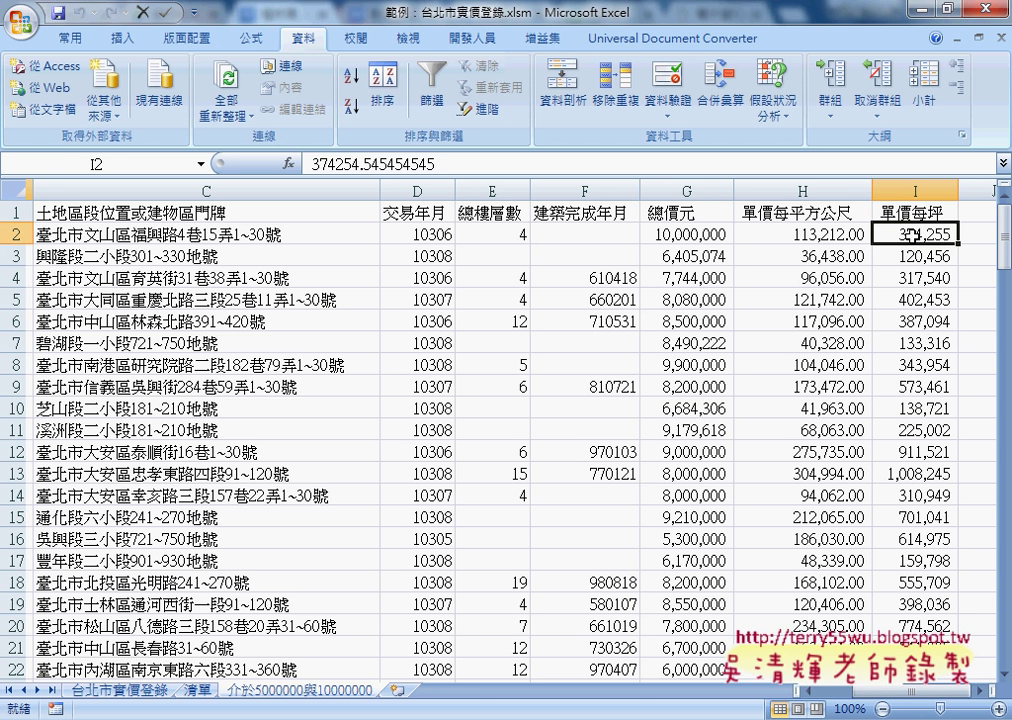
left_click(914, 186)
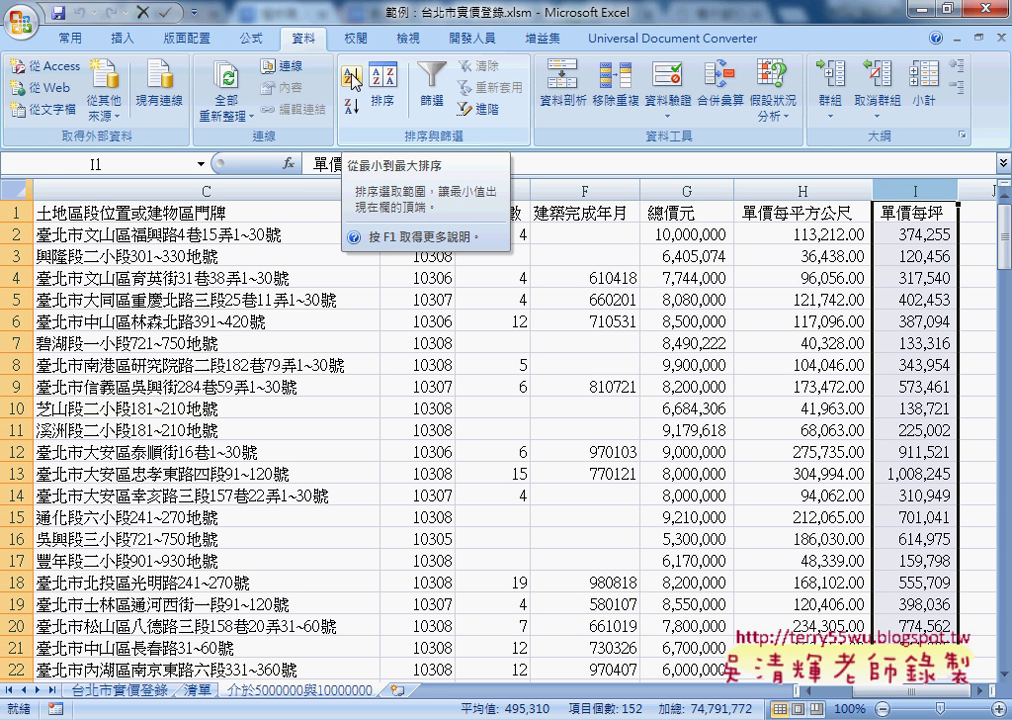
- Sort the sheet by 總價元 ascending, expanding the selection to keep rows together
key("Left")
key("Left")
key("ctrl+space")
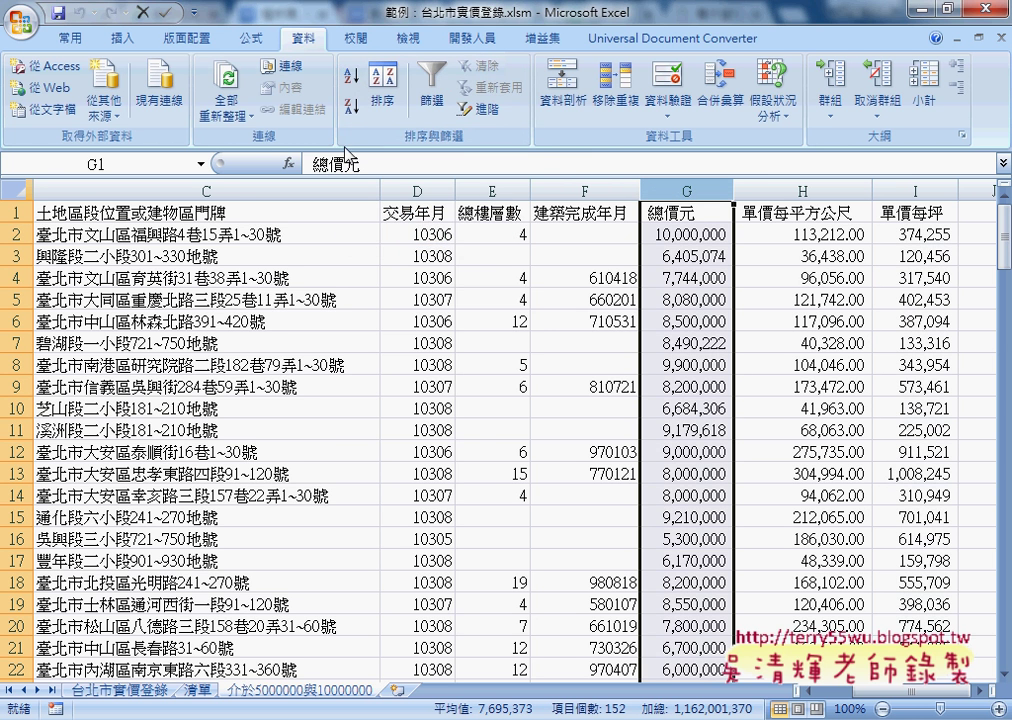
left_click(351, 76)
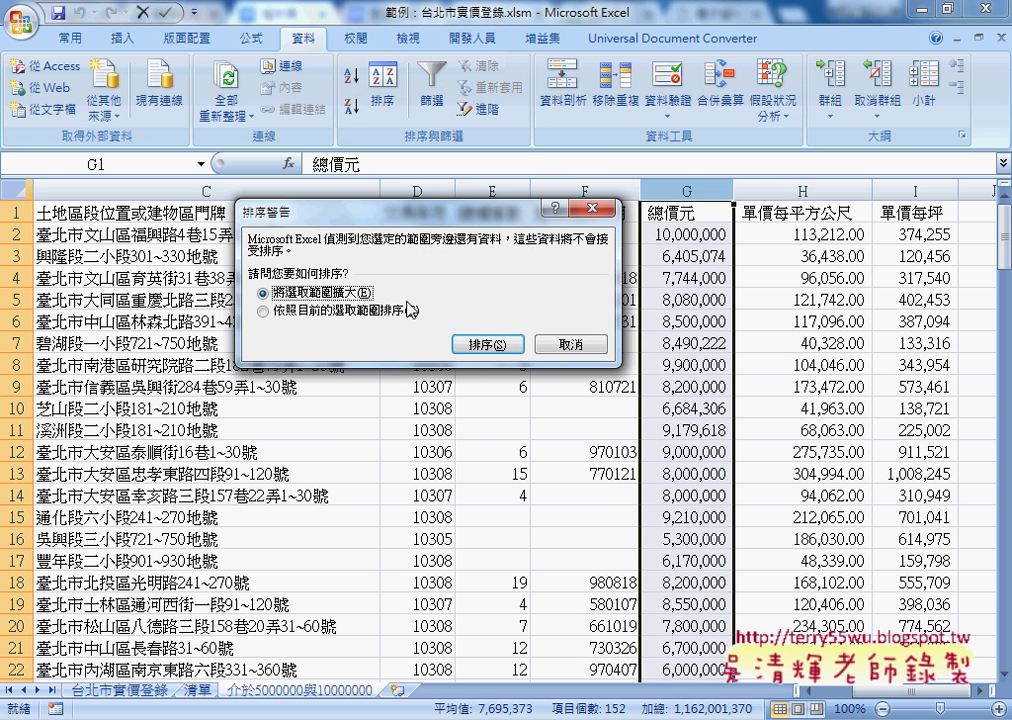
left_click(483, 345)
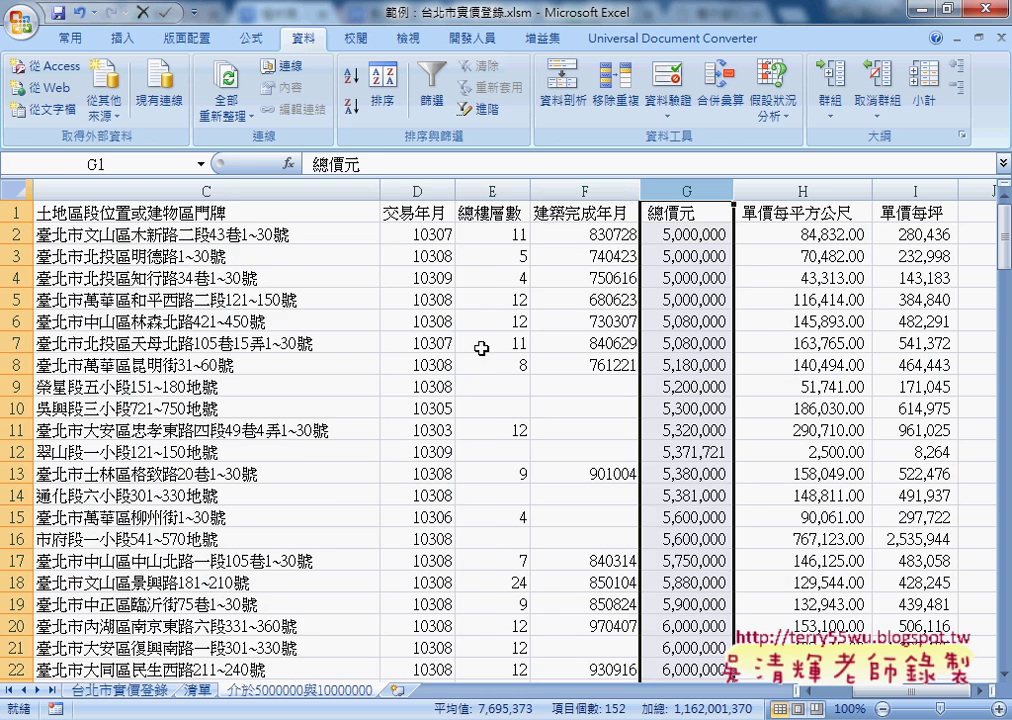
left_click(688, 236)
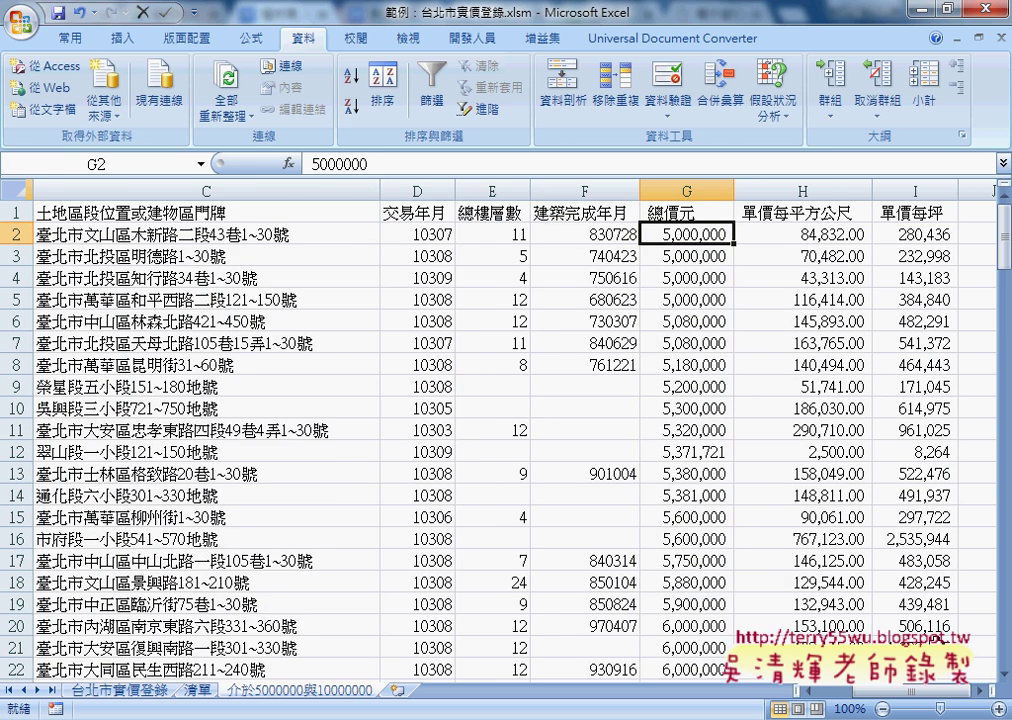
- Review the sorted rows' addresses in C2–C4 and their completion dates
left_click_drag(850, 691, 825, 700)
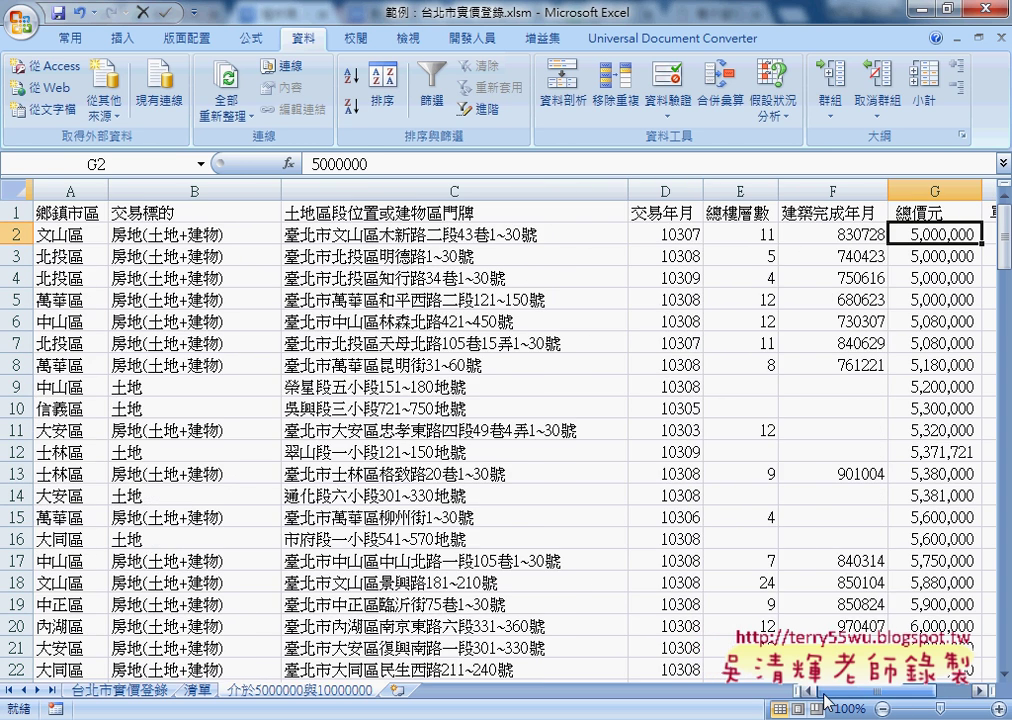
left_click(471, 240)
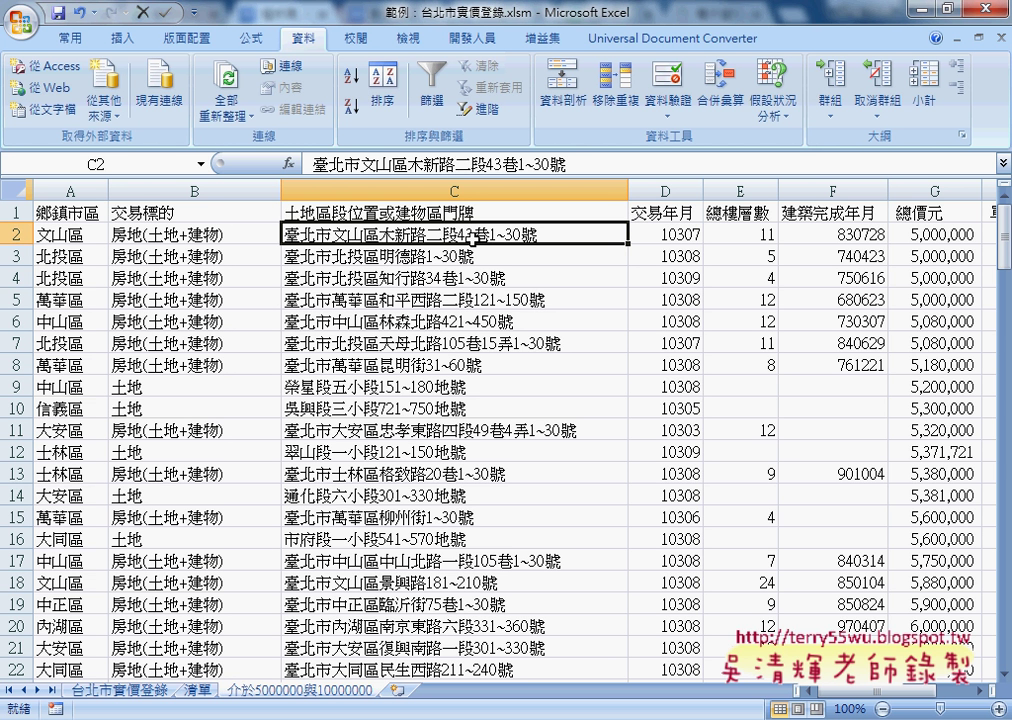
left_click(401, 269)
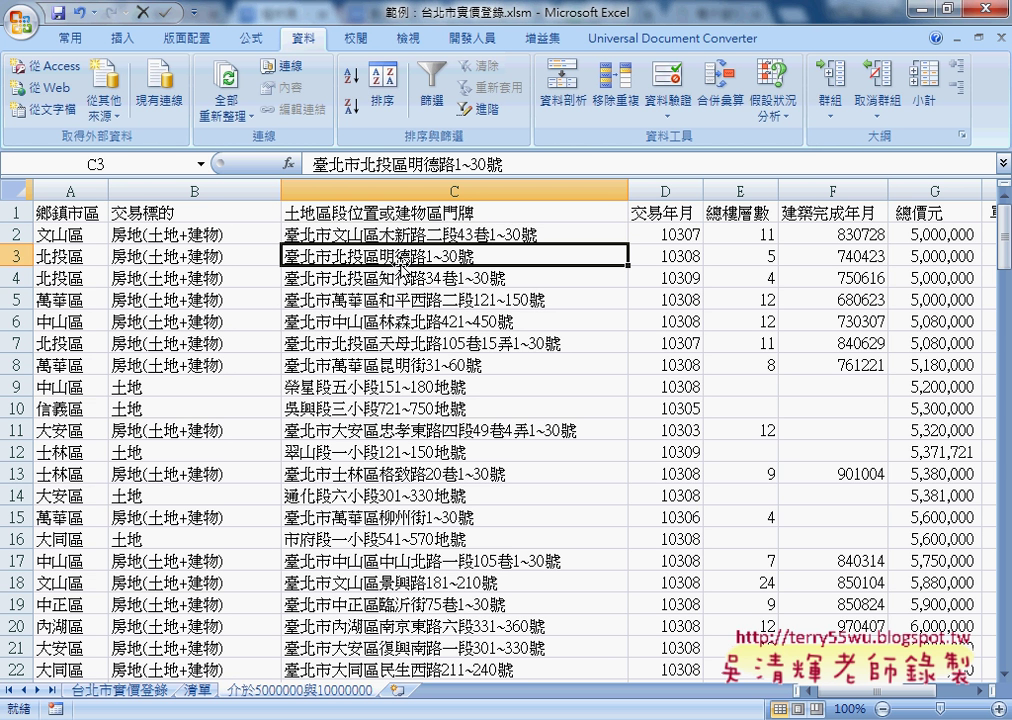
left_click(412, 279)
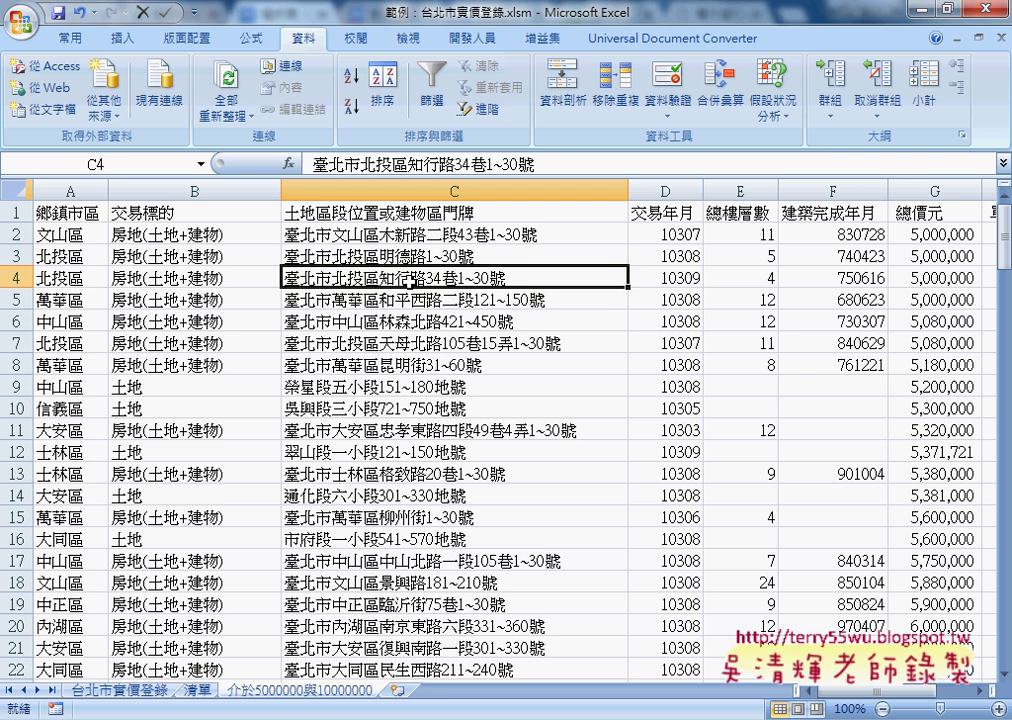
mouse_move(830, 234)
left_mouse_down()
mouse_move(860, 308)
mouse_move(862, 365)
left_mouse_up()
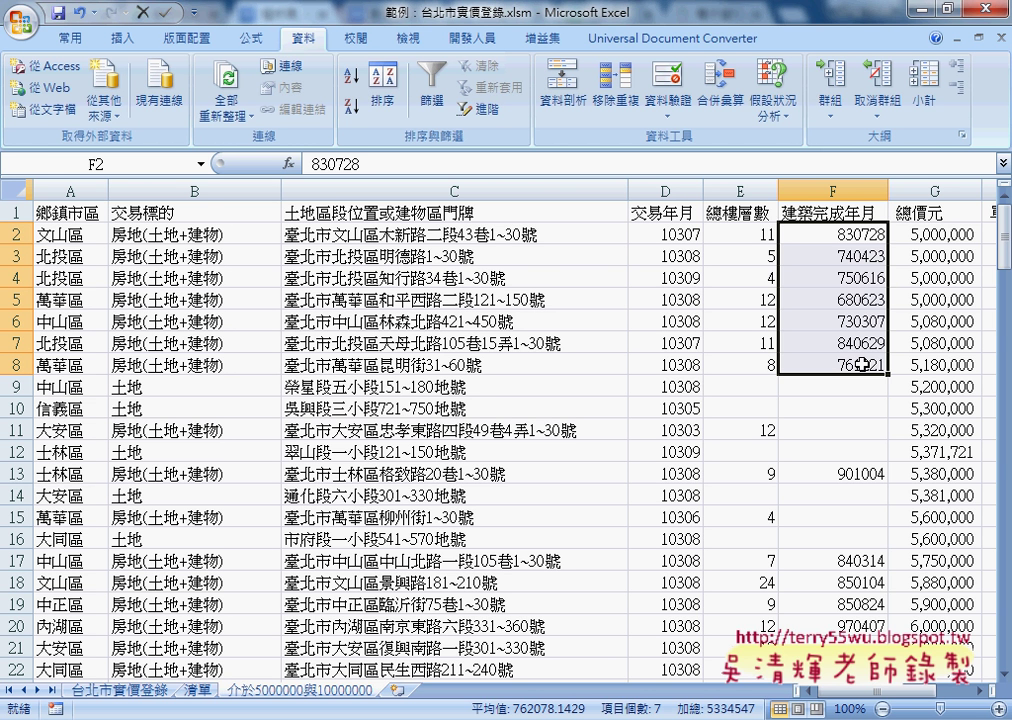
left_click(527, 234)
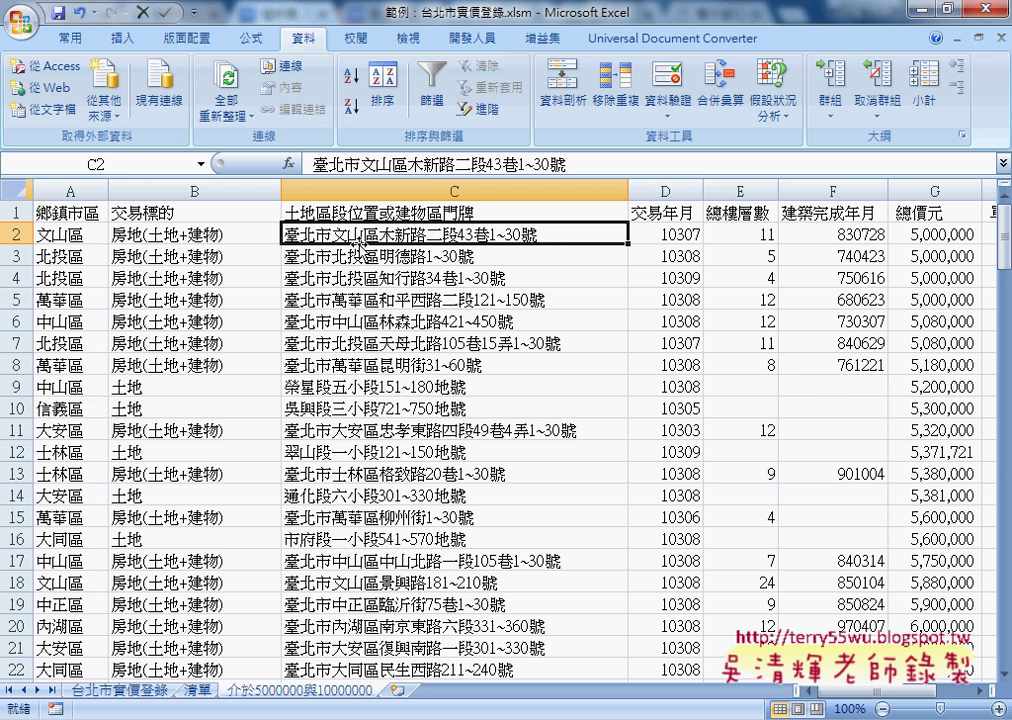
- Copy the C2 address and open Google Maps in a new Chrome tab
key("ctrl+c")
key("alt+Tab")
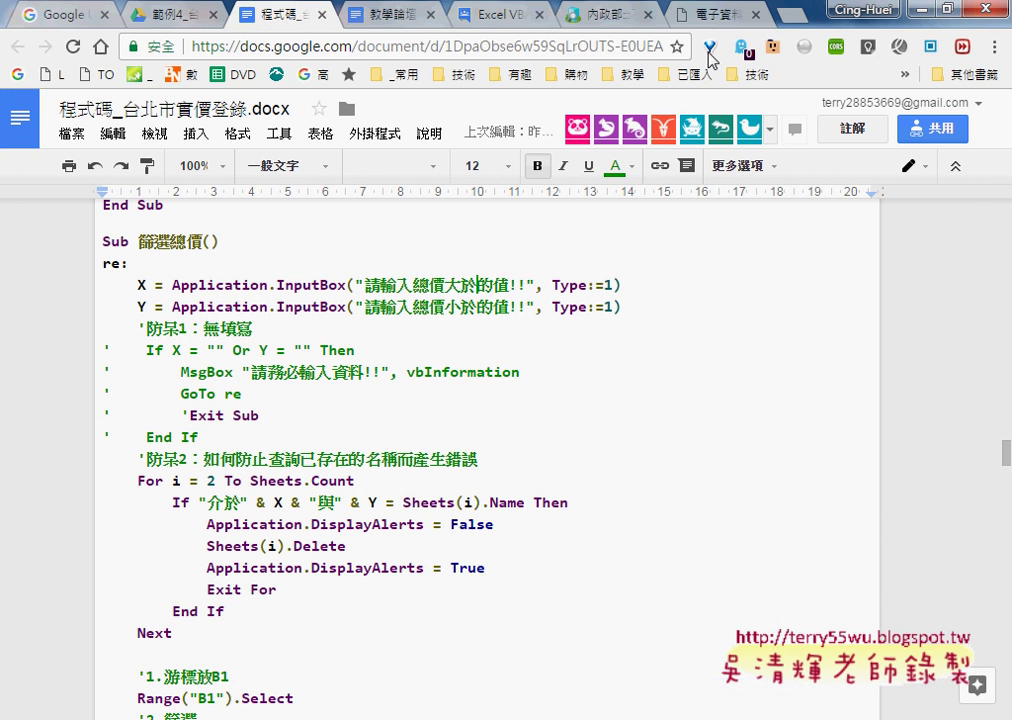
key("ctrl+t")
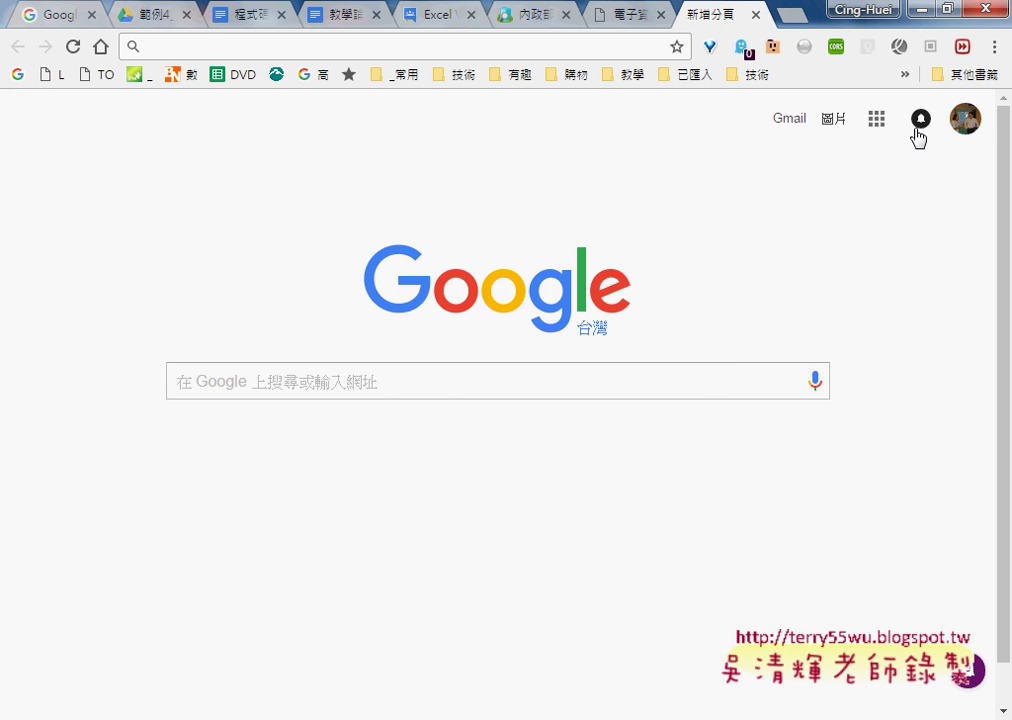
left_click(876, 118)
left_click(938, 238)
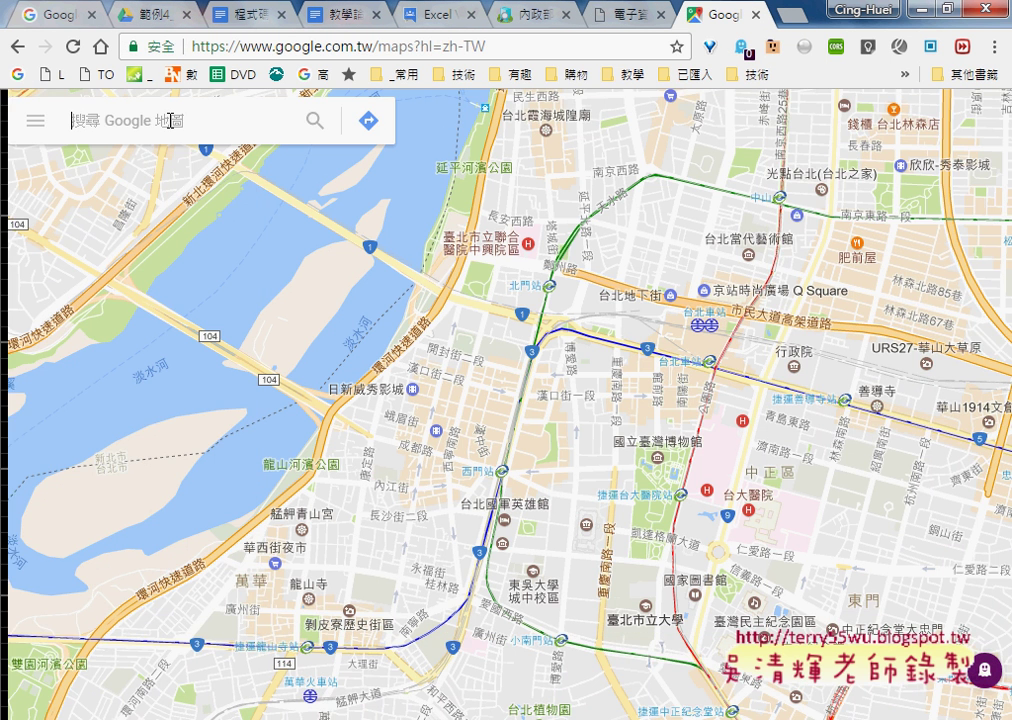
- Search Maps for 台北市文山區木新路二段43巷 with the '1~30號' range removed
right_click(171, 120)
left_click(178, 228)
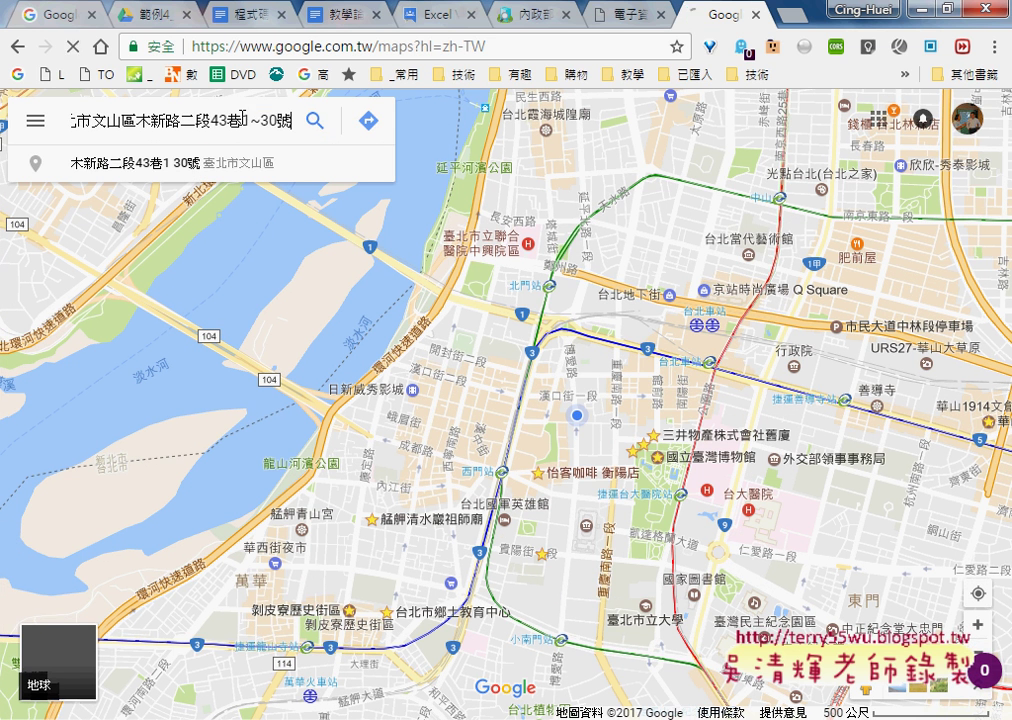
left_click_drag(241, 118, 354, 125)
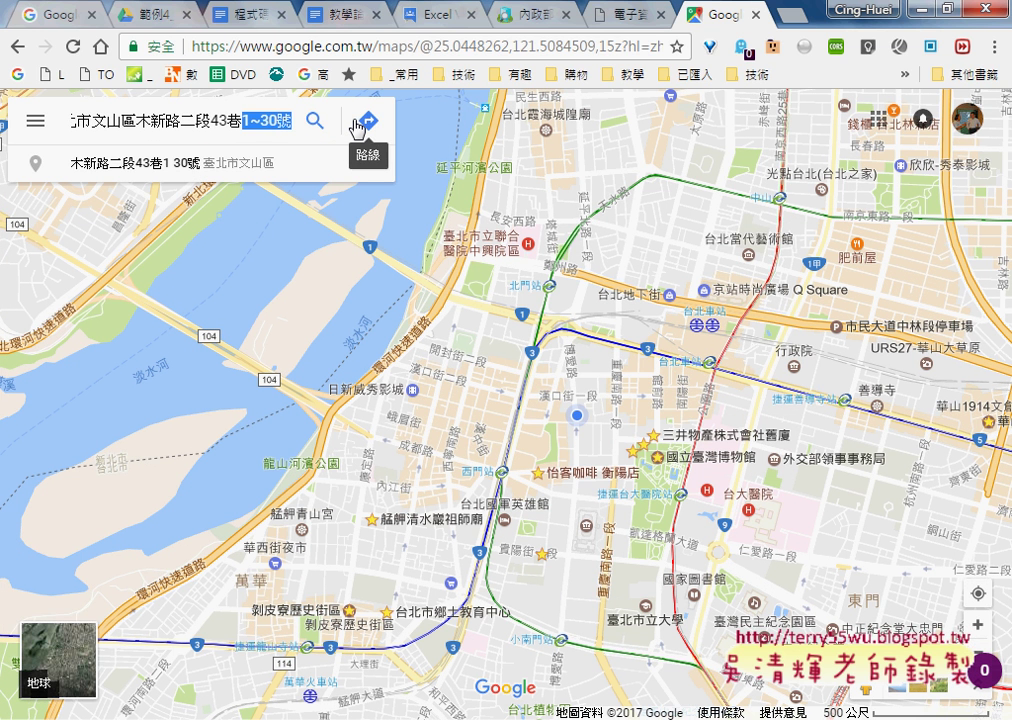
key("BackSpace")
key("Return")
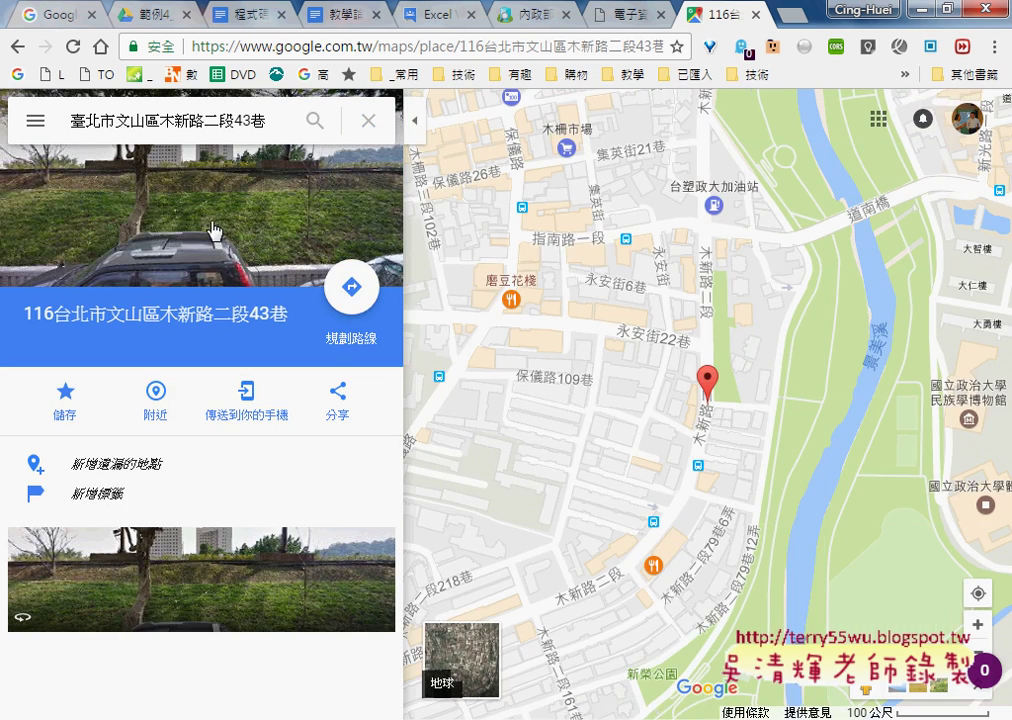
- View 木新路二段43巷 in Street View, turning left toward the apartment building, then re-enter it
left_click(213, 232)
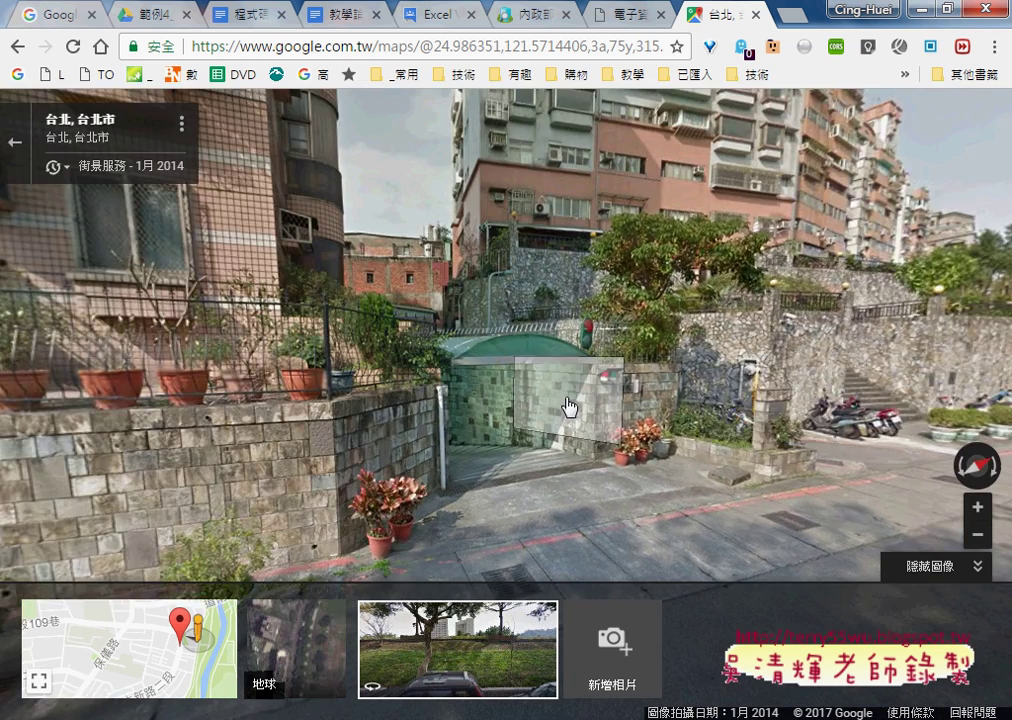
key("Left")
key("Left")
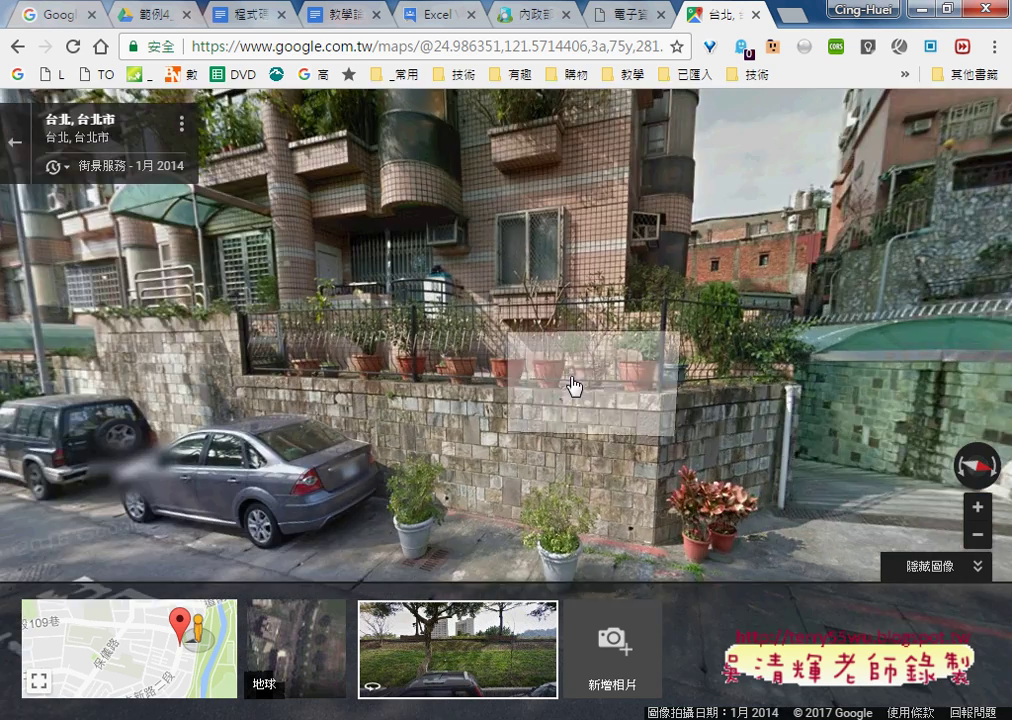
key("Left")
key("Left")
key("Left")
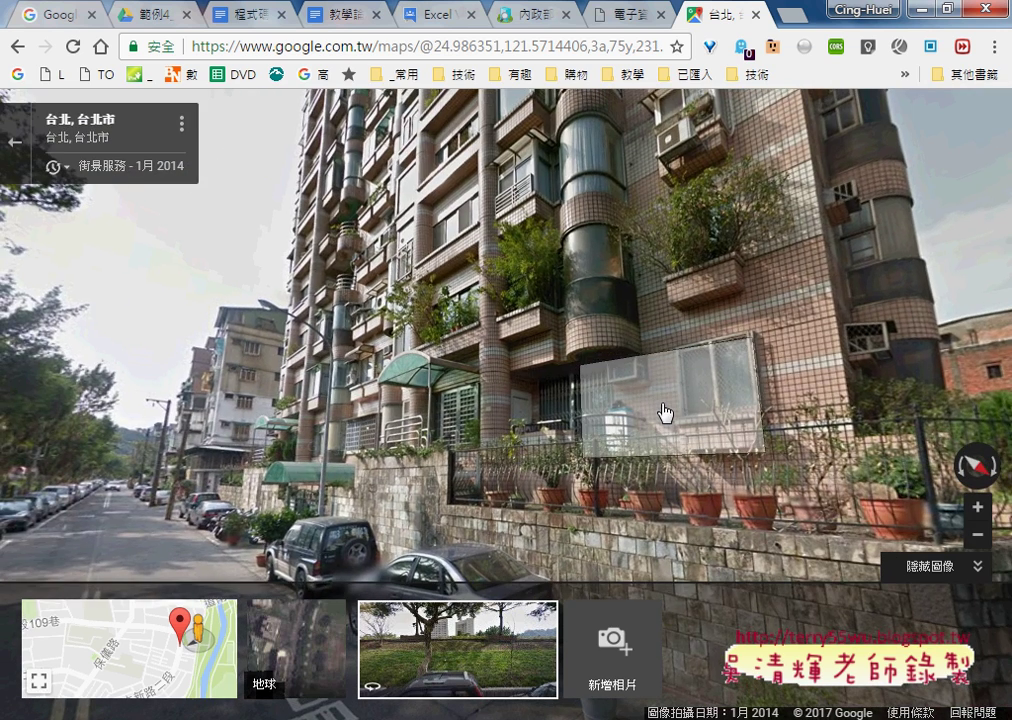
key("Left")
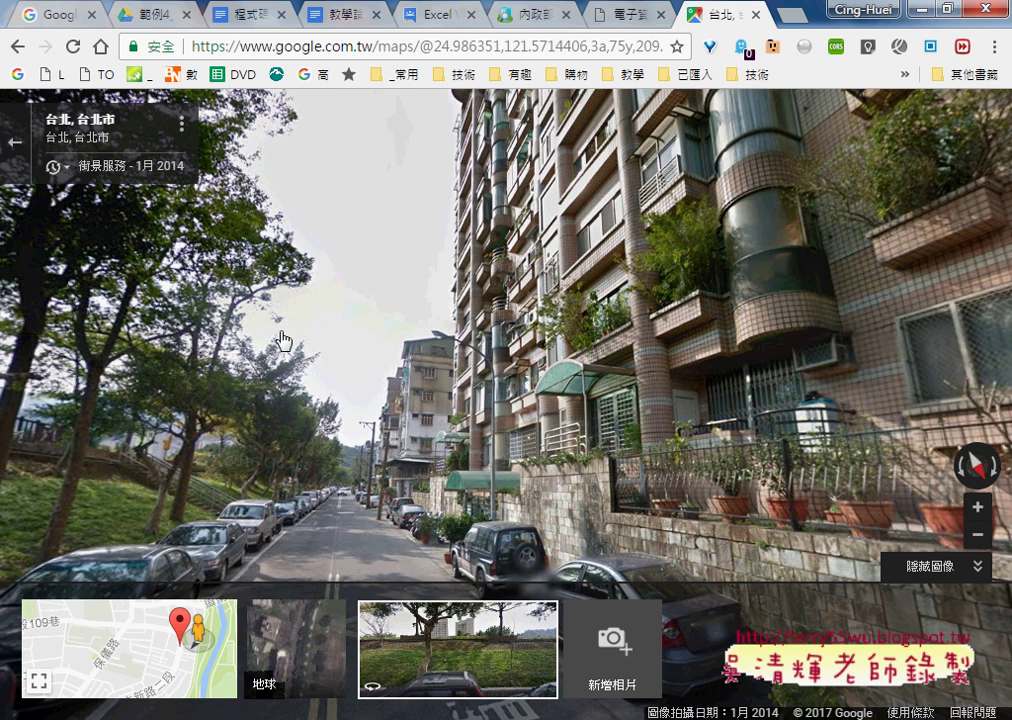
left_click(16, 143)
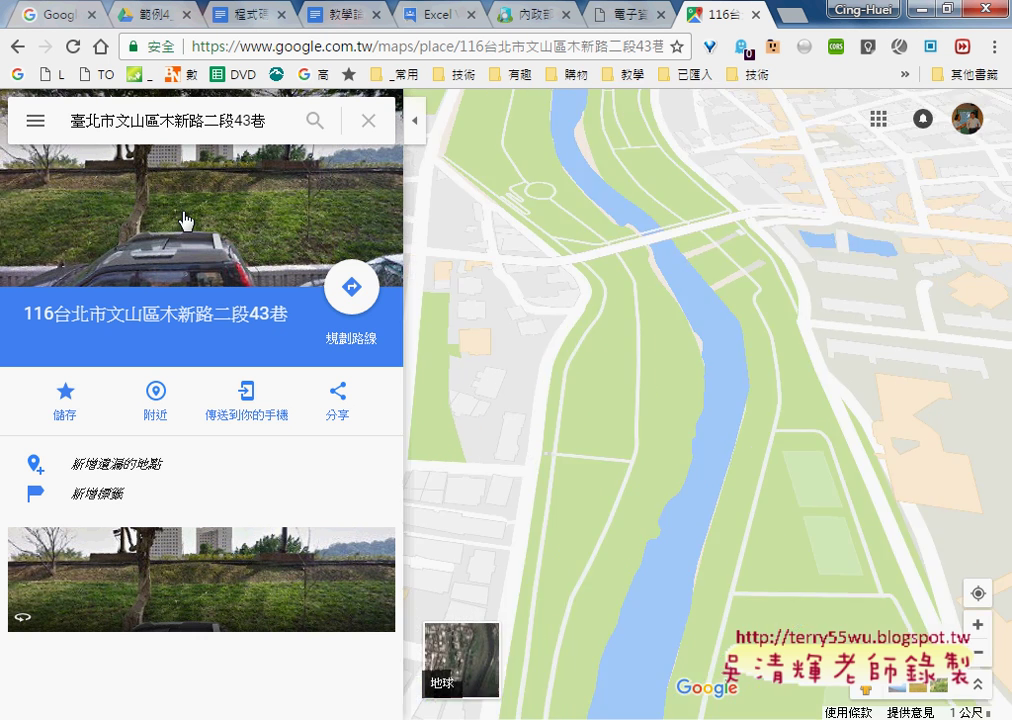
left_click(185, 220)
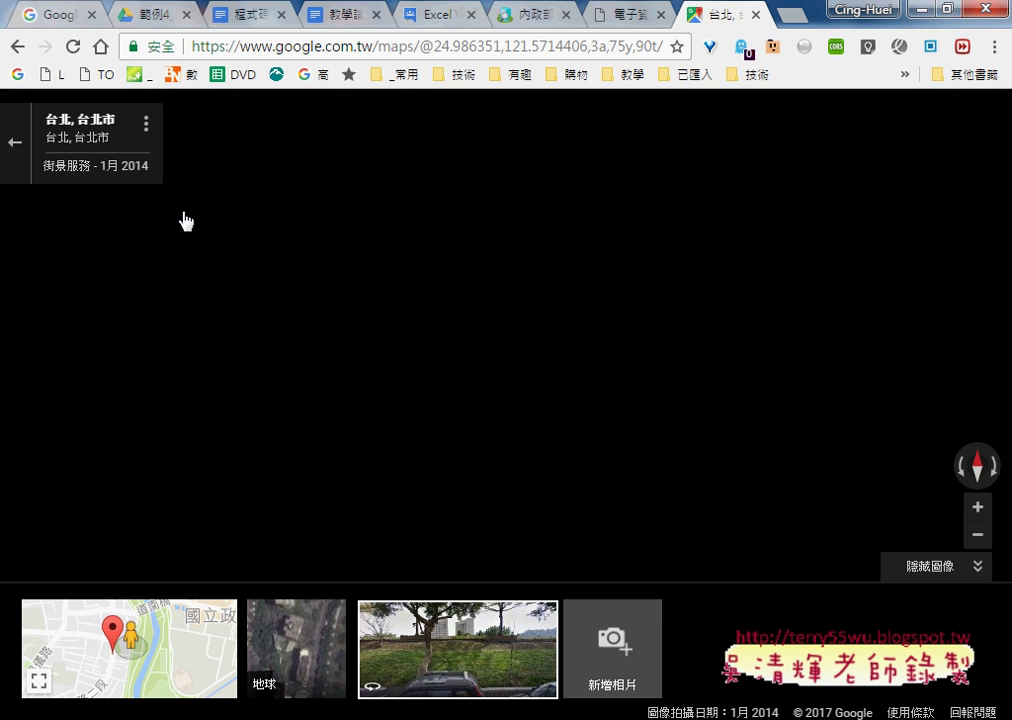
- Switch the Street View imagery from 2009 to 2014, then return to the map
left_click(107, 168)
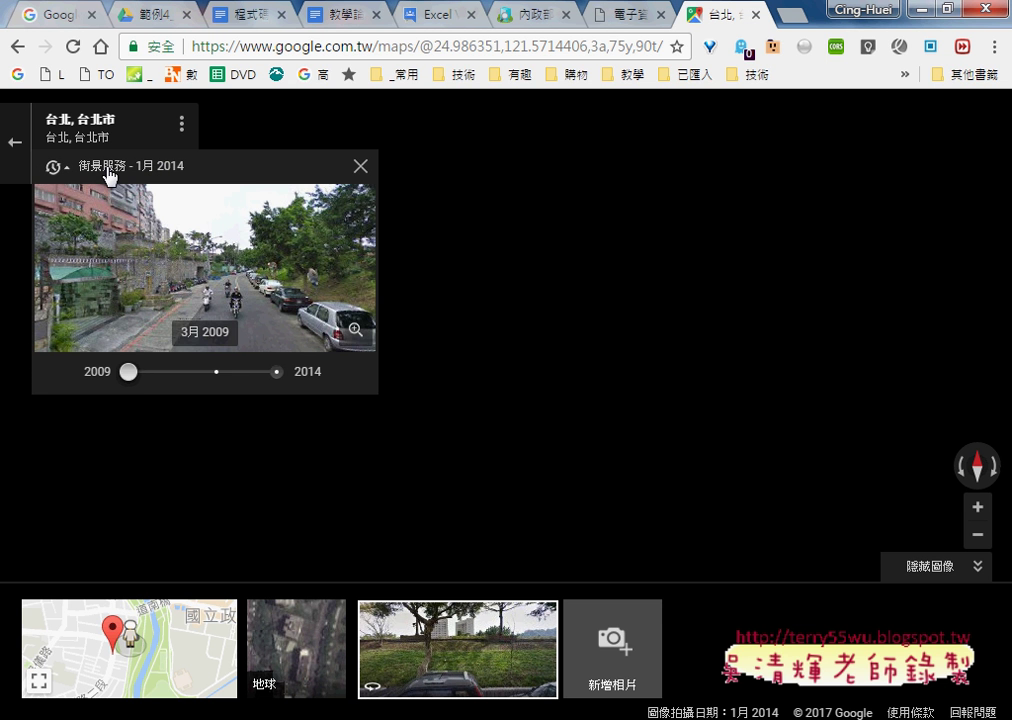
left_click_drag(129, 373, 299, 381)
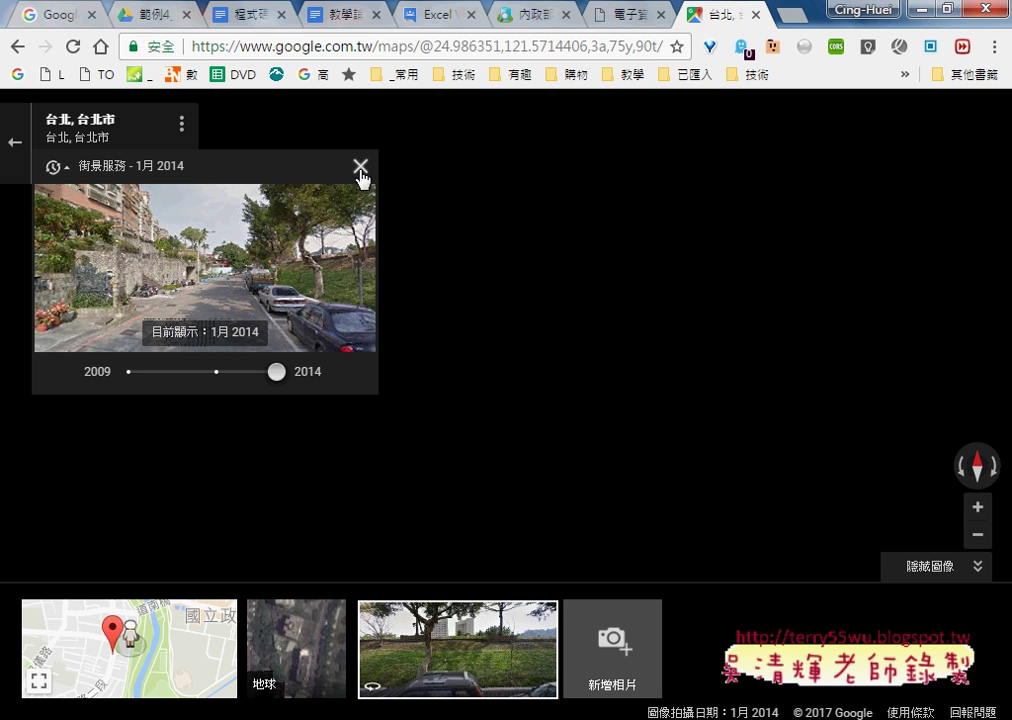
left_click(13, 144)
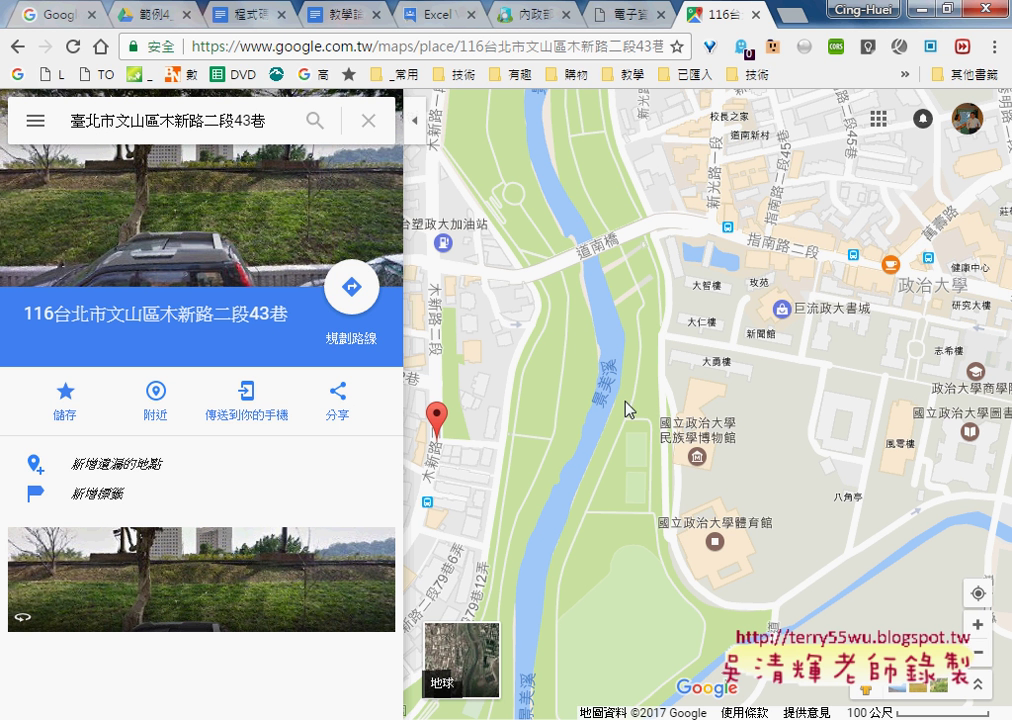
- Measure 552.31 m from the address pin to 指南路二段, then open the address's Street View
scroll(518, 387, "down", 1)
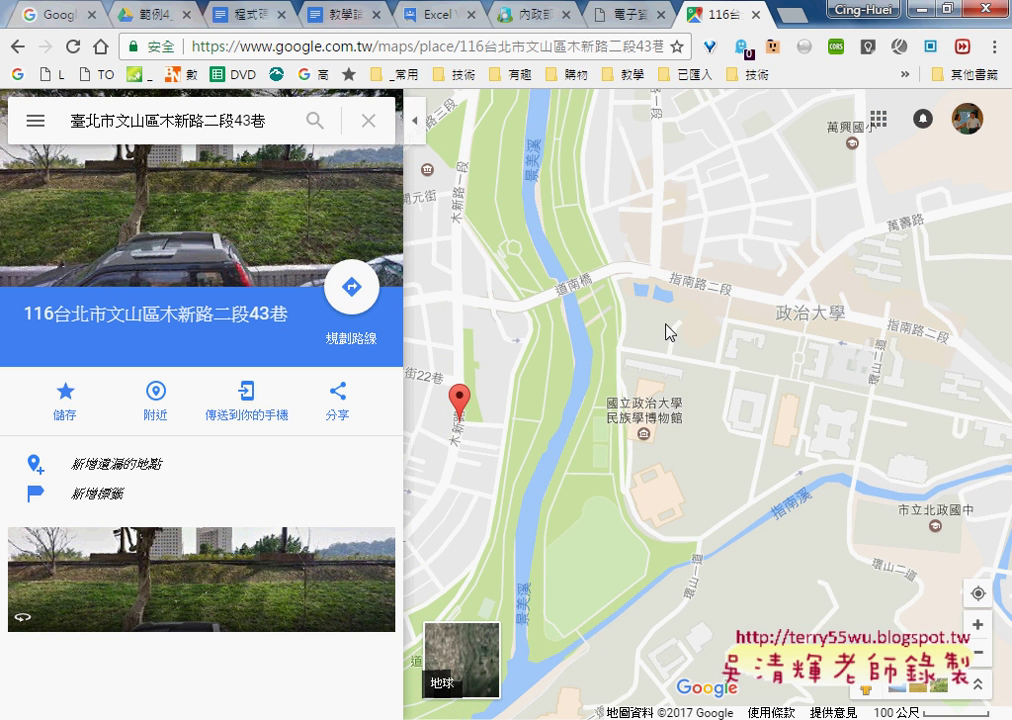
right_click(462, 424)
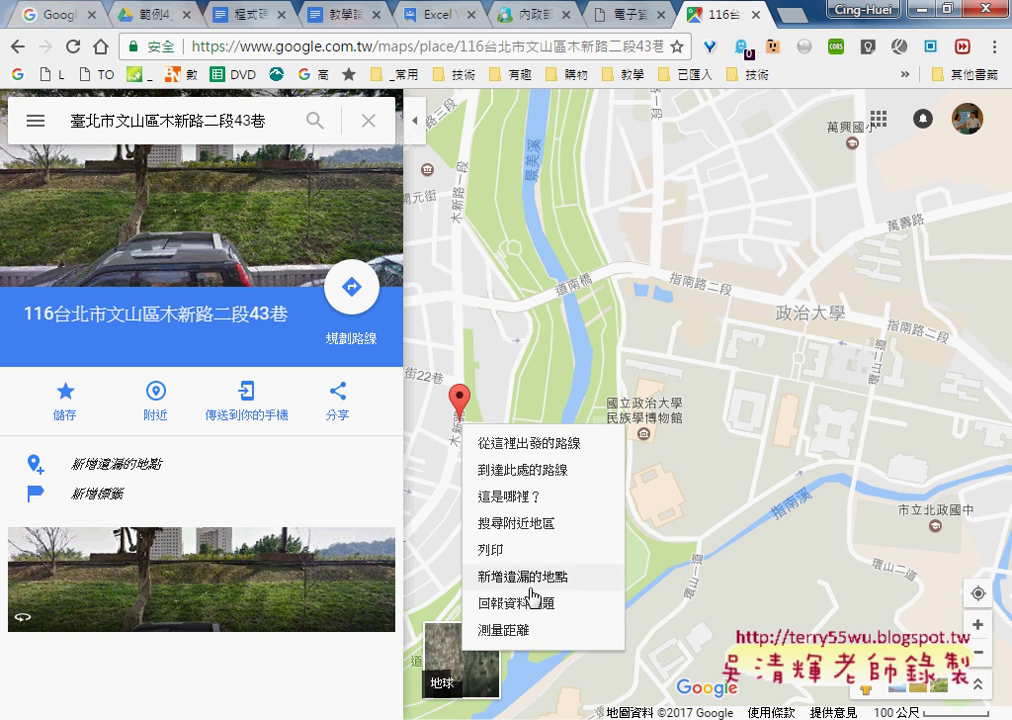
left_click(525, 638)
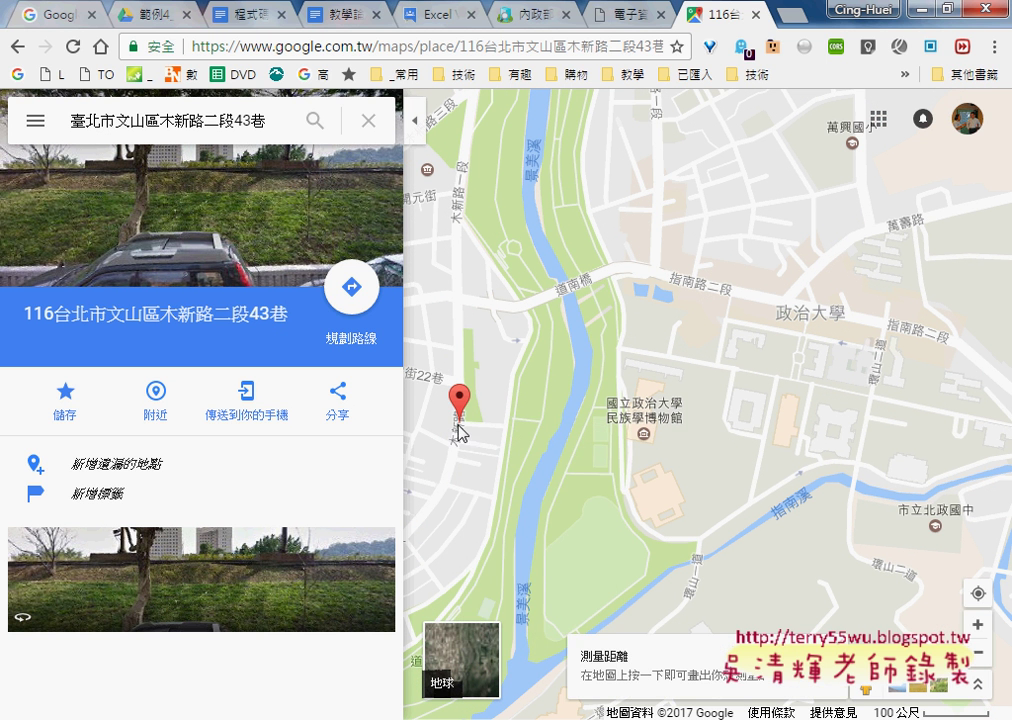
left_click(793, 317)
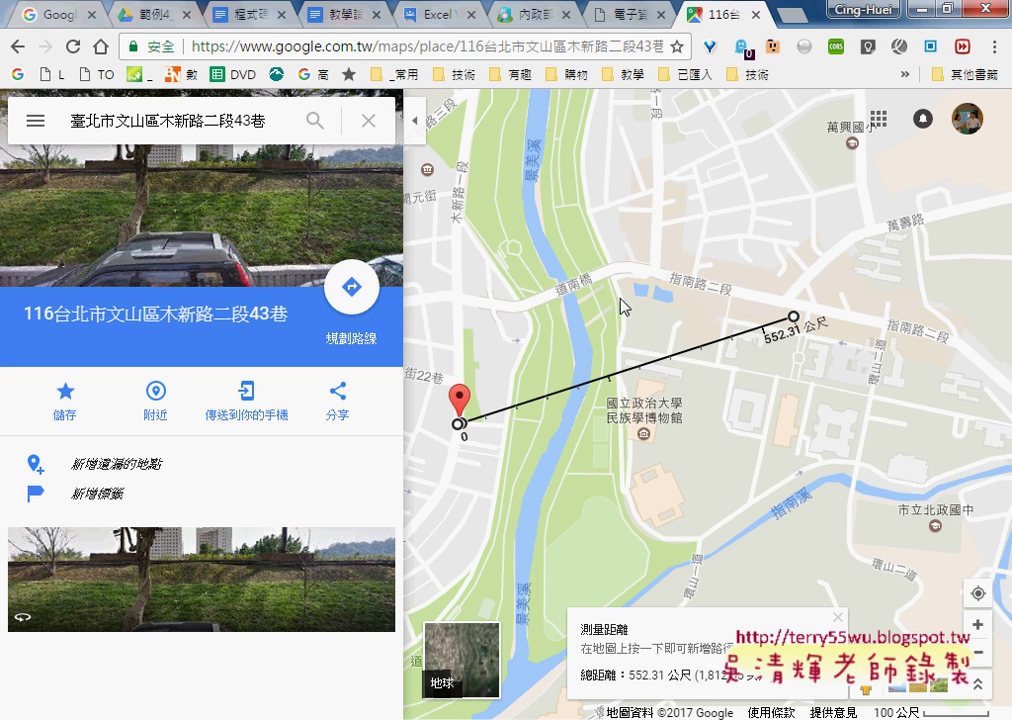
left_click(266, 252)
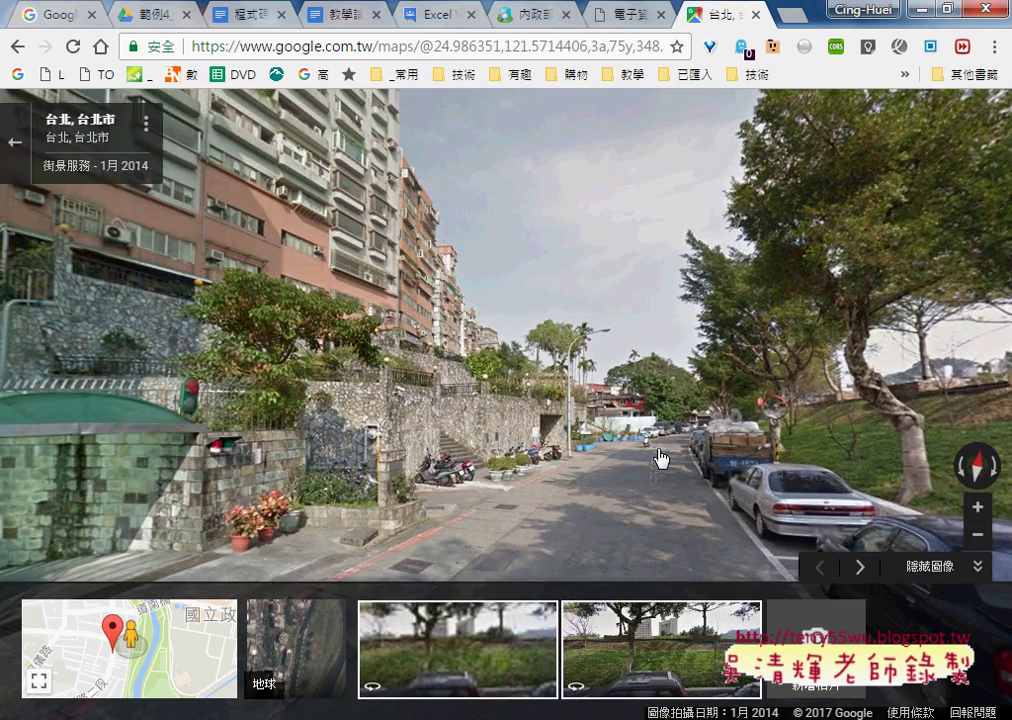
- Walk down the street in Street View comparing 2009, 2012 and 2014 imagery, then return to the map
left_click(659, 459)
left_click(785, 462)
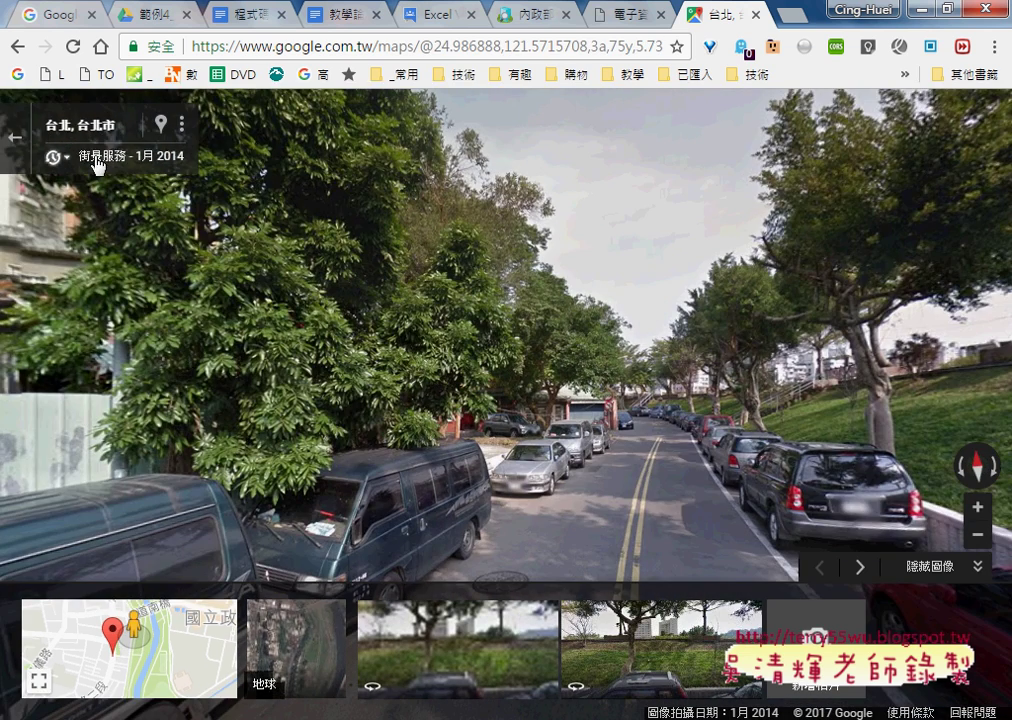
left_click(92, 162)
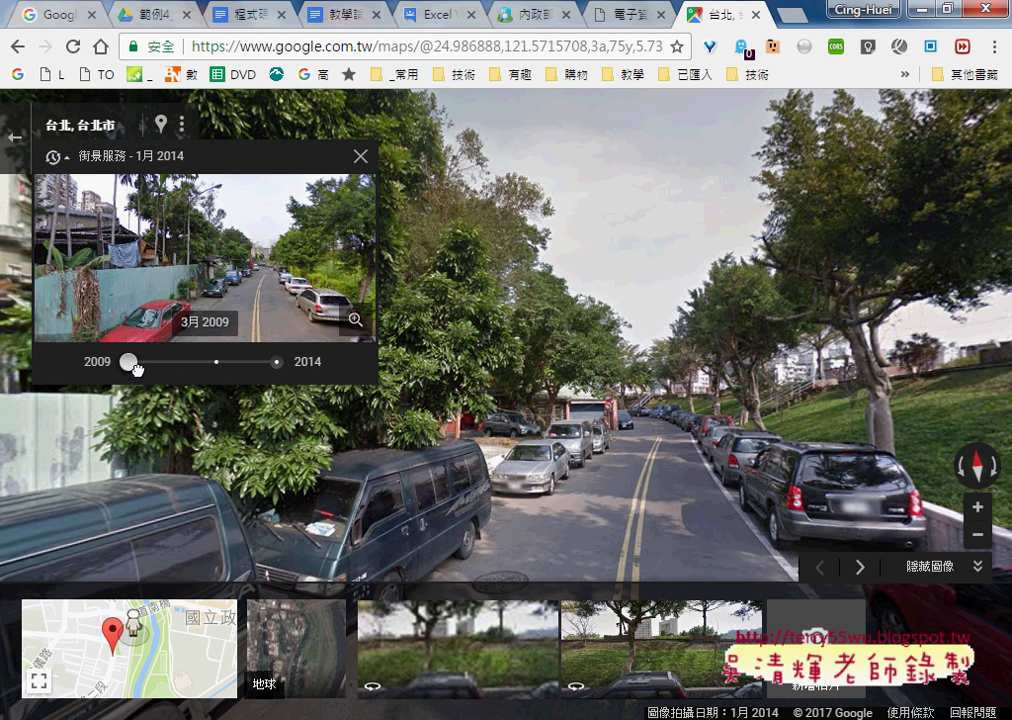
left_click_drag(130, 363, 276, 363)
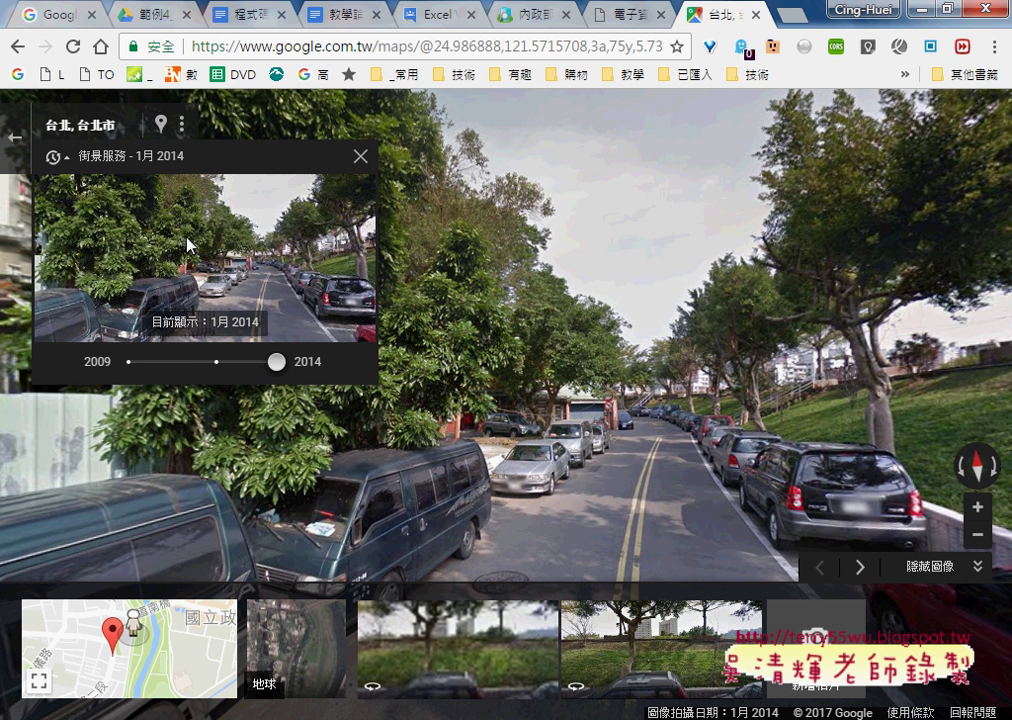
mouse_move(274, 362)
left_mouse_down()
mouse_move(128, 362)
mouse_move(276, 362)
left_mouse_up()
left_click(664, 443)
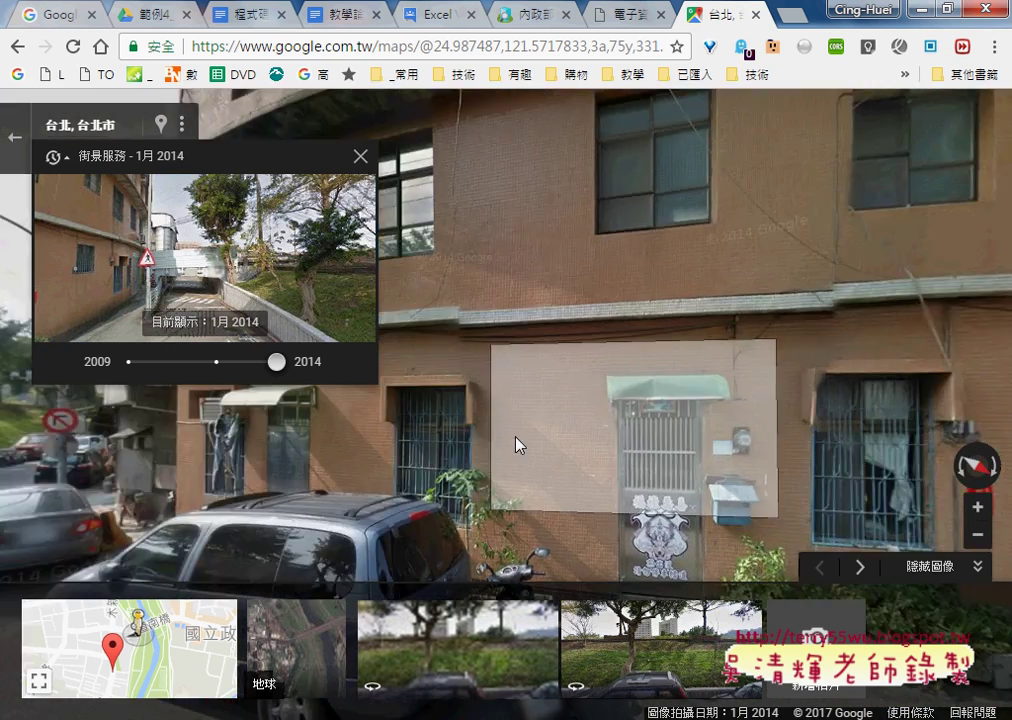
left_click_drag(519, 445, 553, 483)
left_click(553, 483)
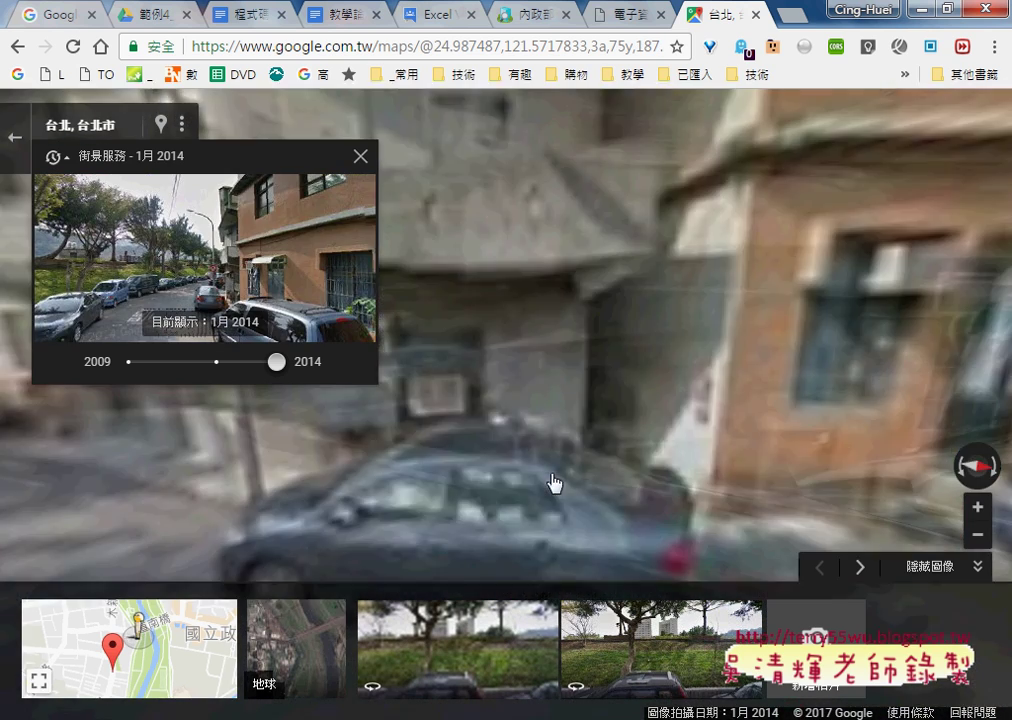
left_click(18, 142)
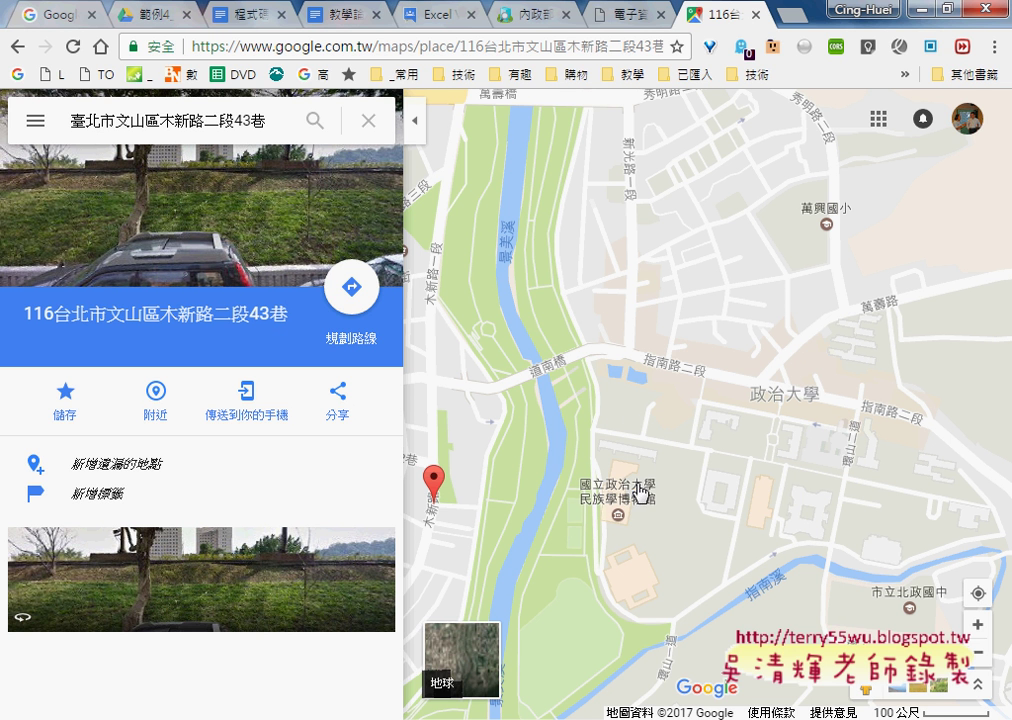
- Show the place details for 國立政治大學民族學博物館 from its map label
left_click(619, 515)
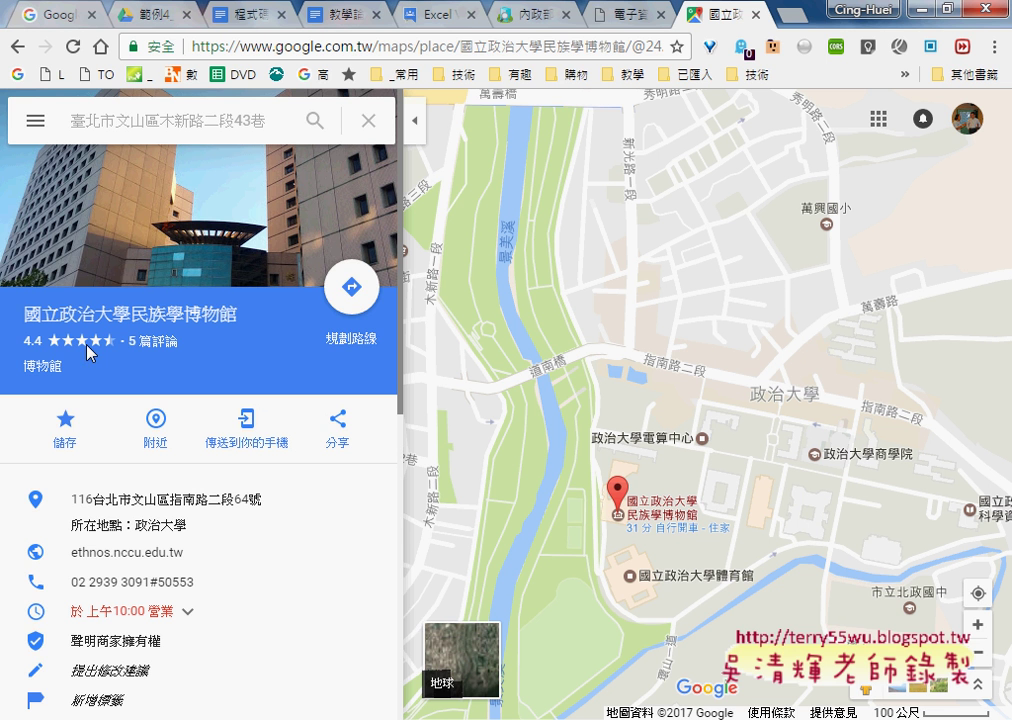
- Read through the museum's 5 reviews, then close the reviews panel
left_click(153, 341)
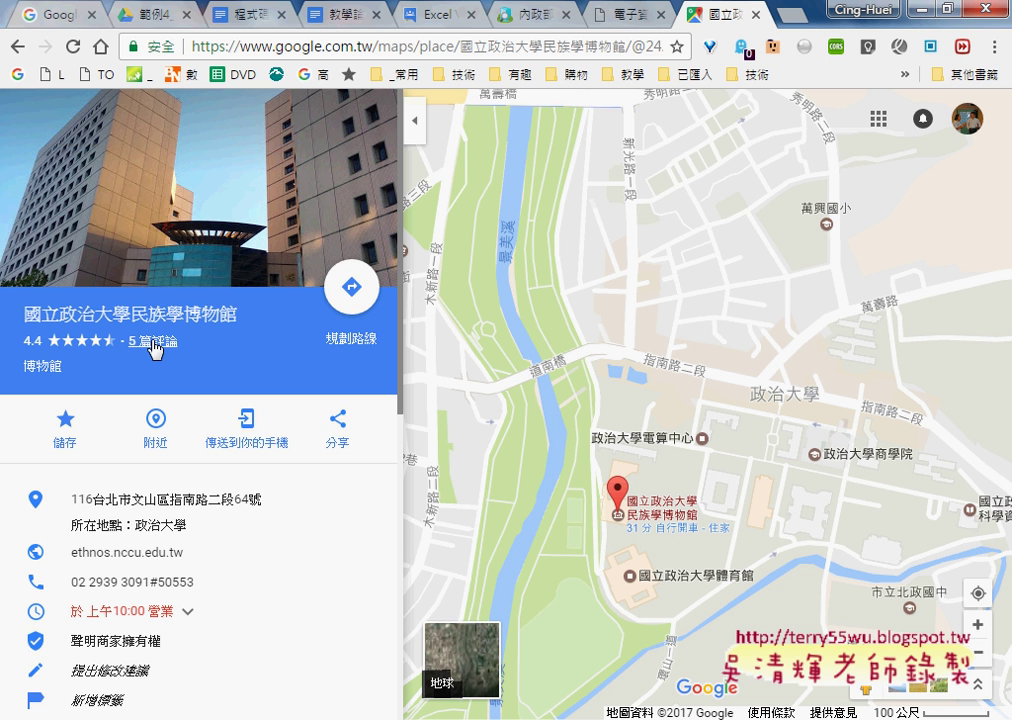
scroll(210, 412, "down", 2)
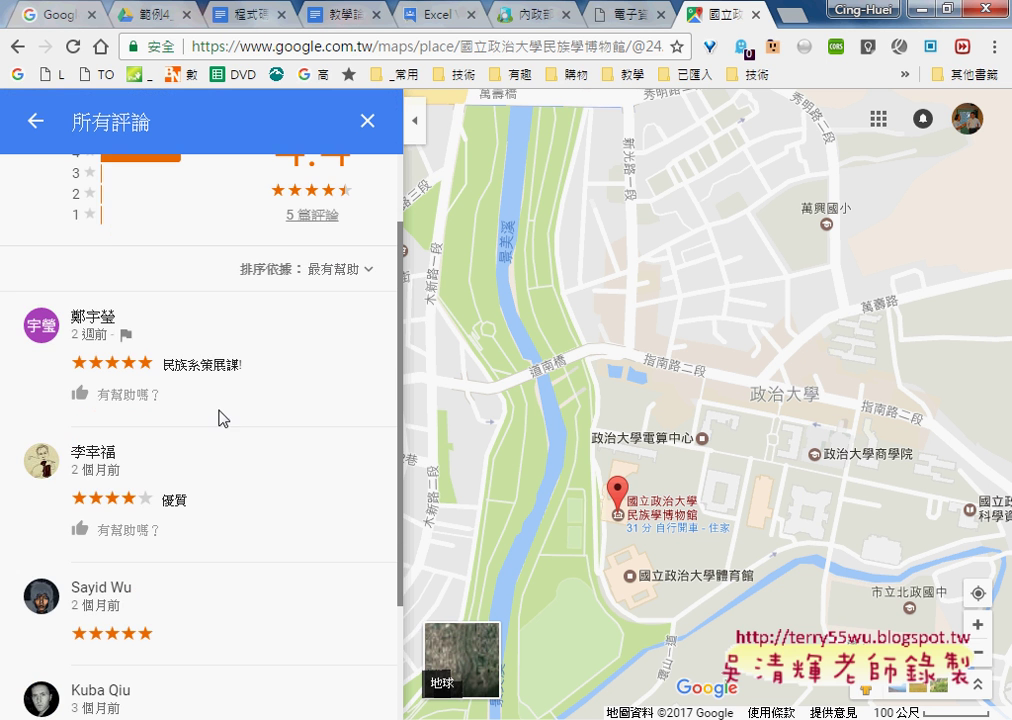
scroll(240, 440, "down", 2)
scroll(229, 476, "down", 1)
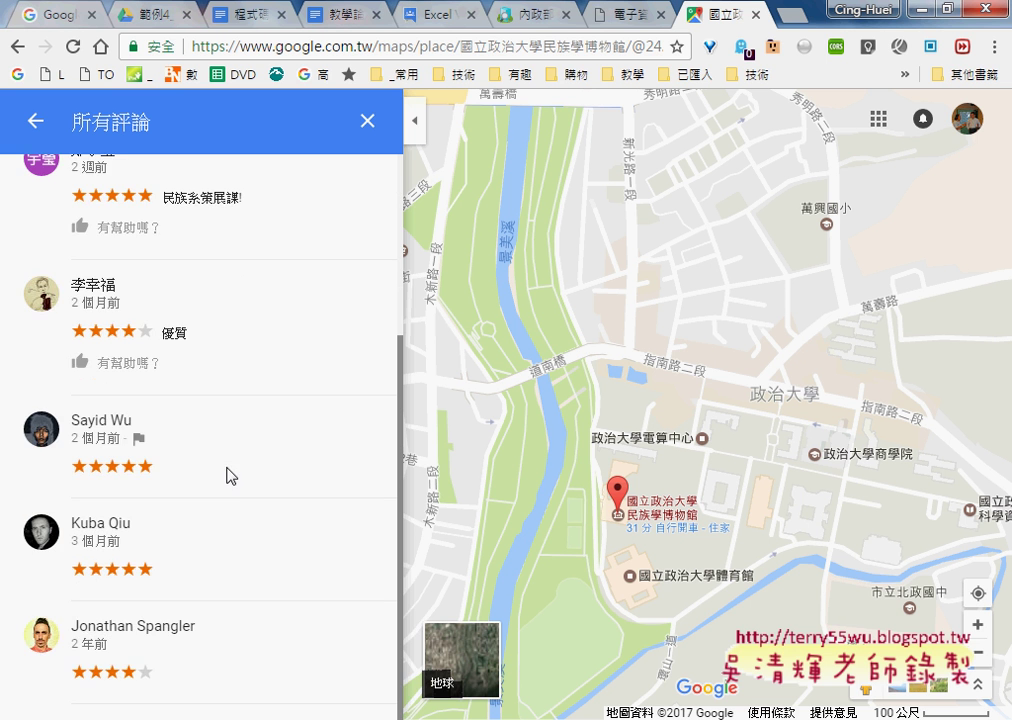
scroll(235, 478, "up", 1)
scroll(240, 480, "up", 2)
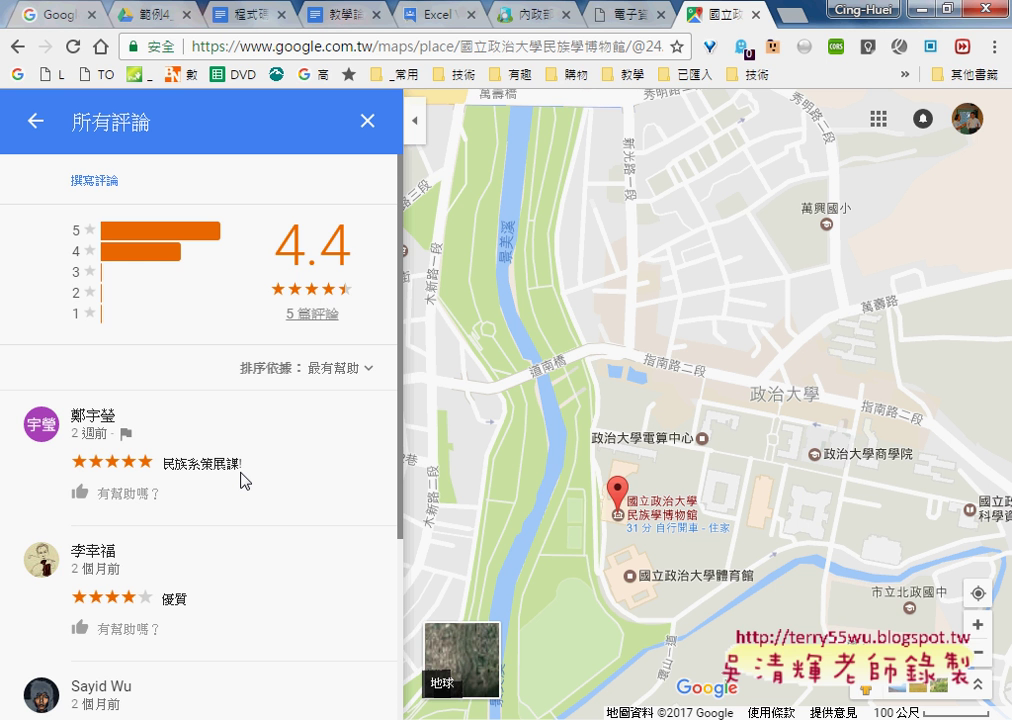
left_click(368, 125)
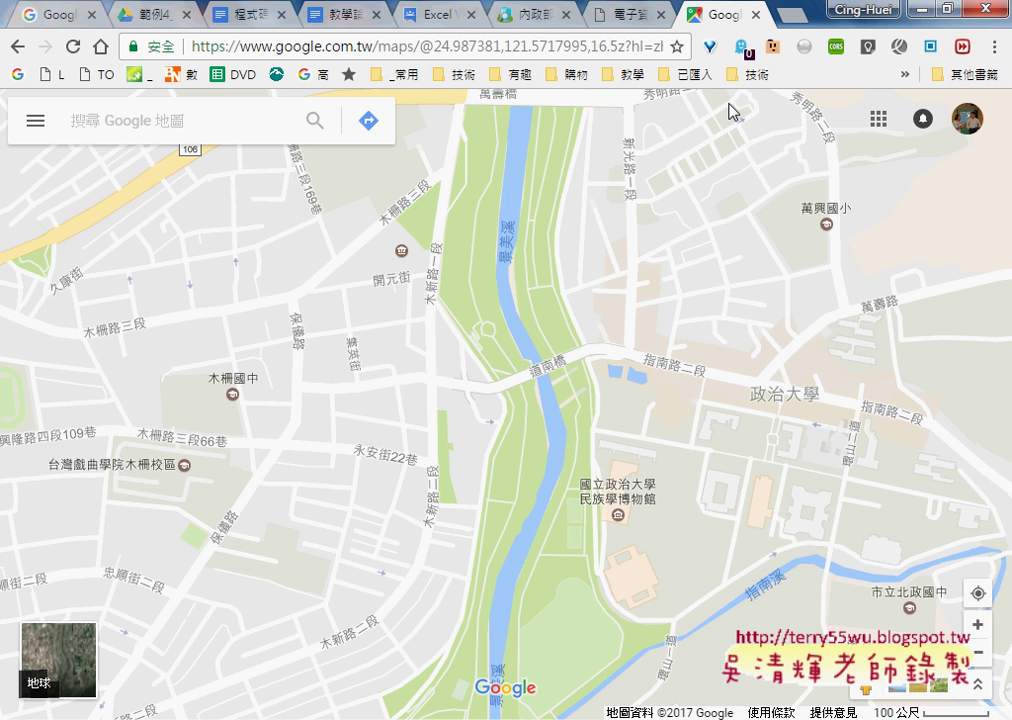
- Close Google Maps, return to Excel and review the addresses in cells C3 through C7
left_click(757, 15)
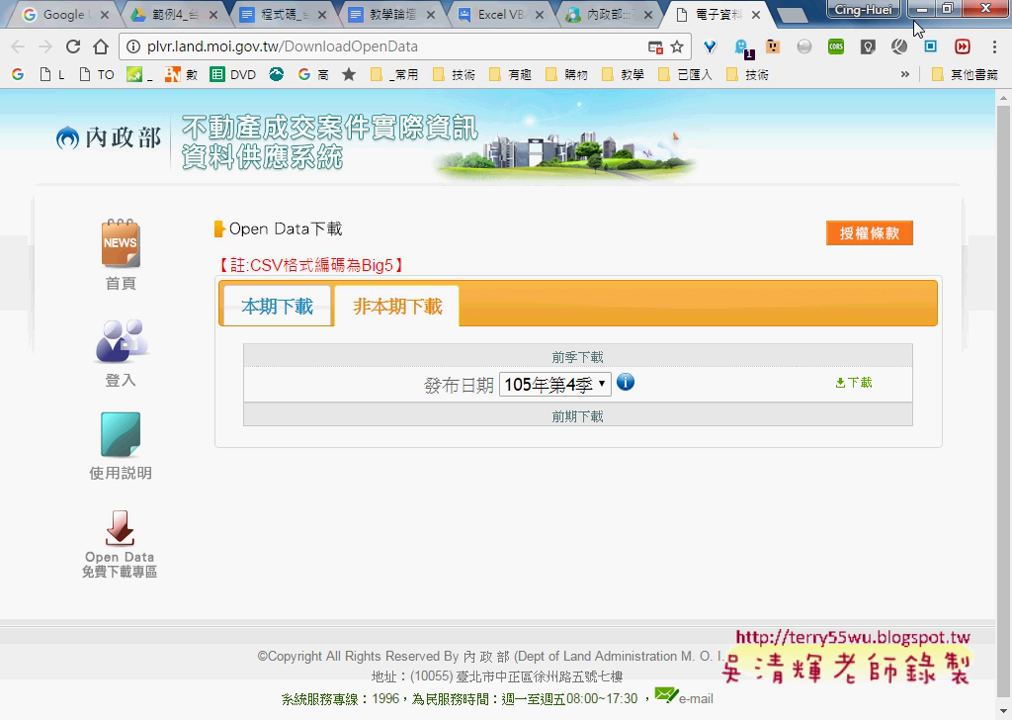
key("alt+Tab")
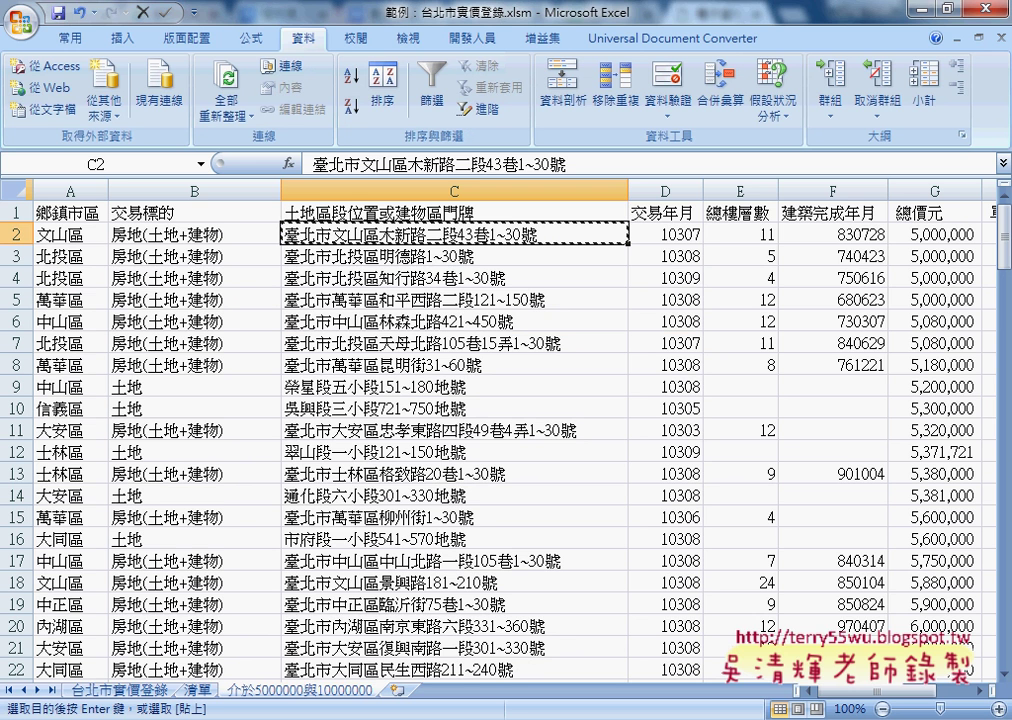
key("Down")
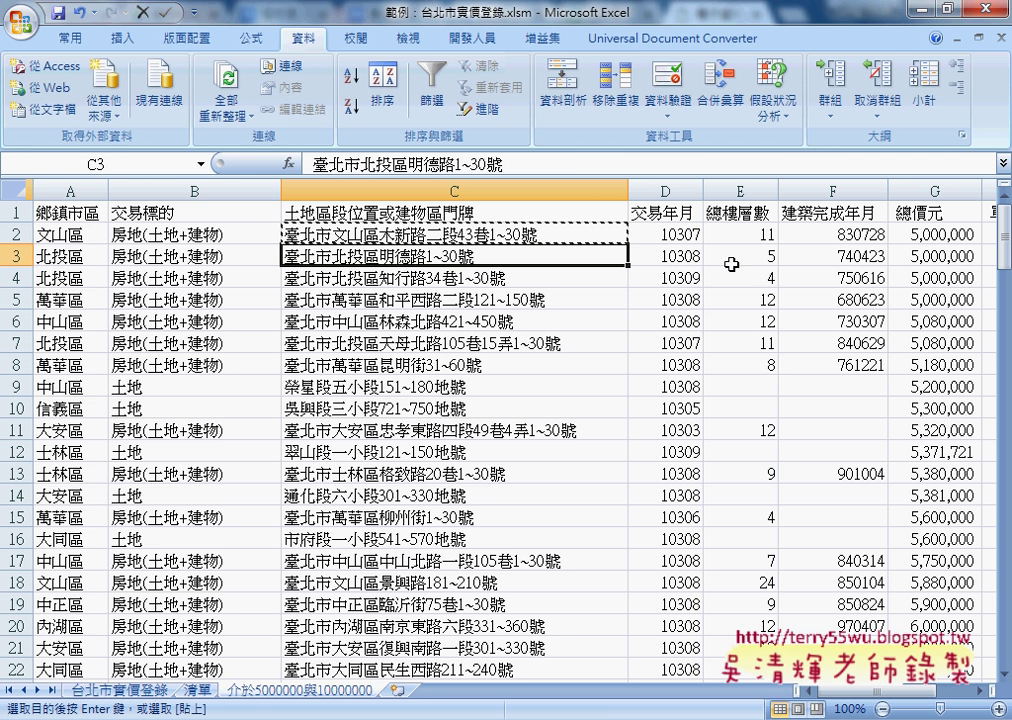
left_click(515, 280)
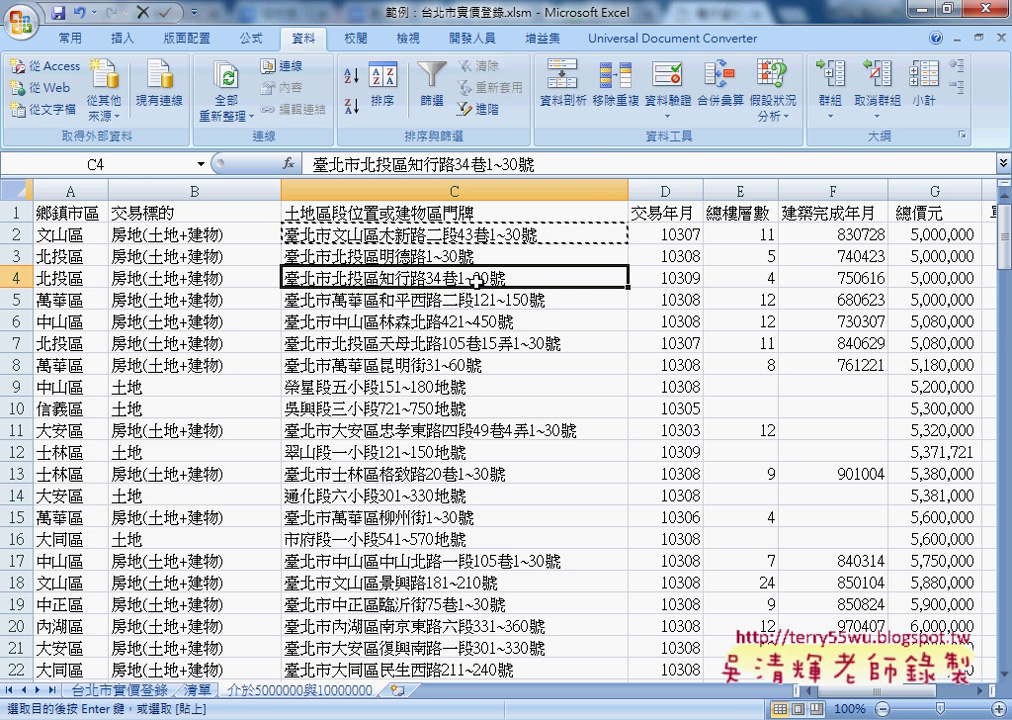
left_click(483, 300)
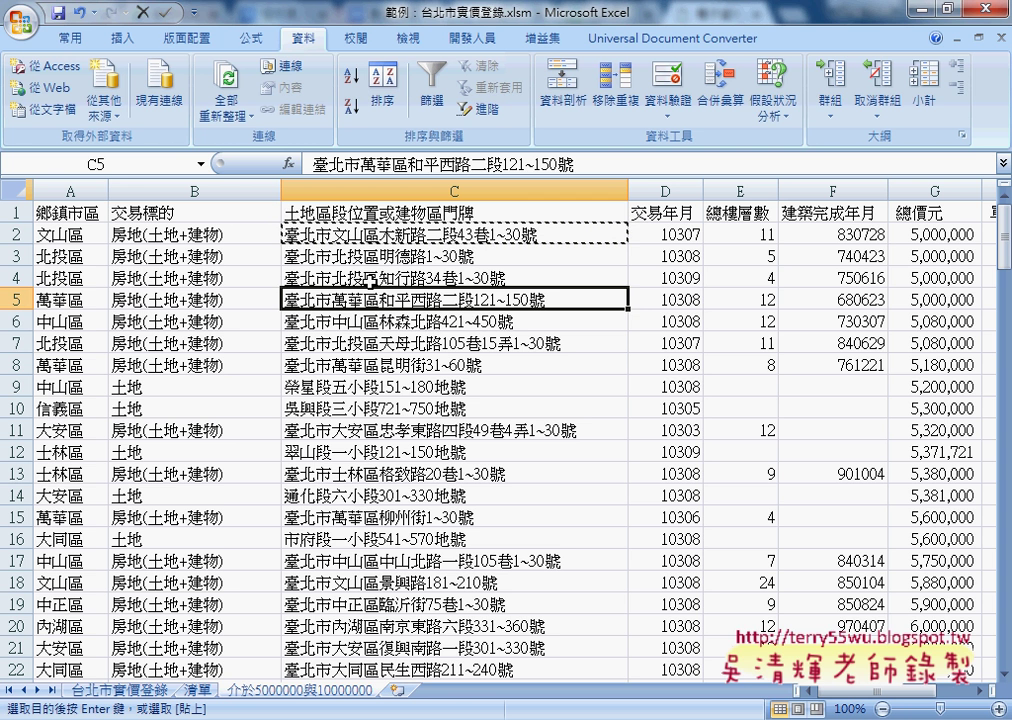
left_click(392, 321)
left_click(400, 343)
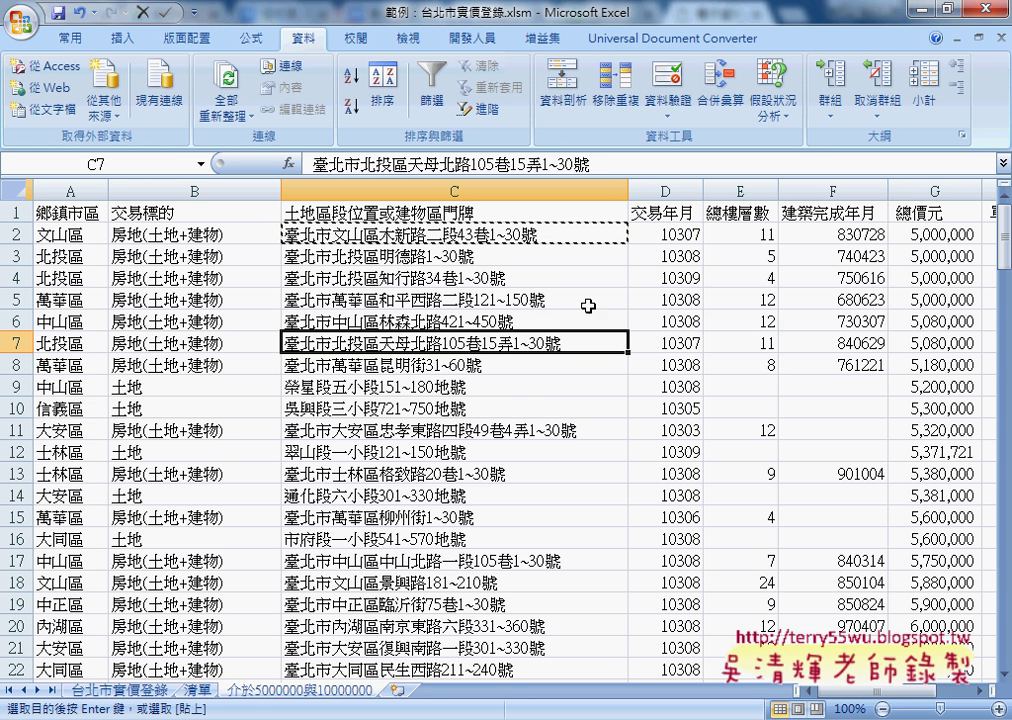
- Show the 清單 sheet and select its district list in column A
left_click(205, 692)
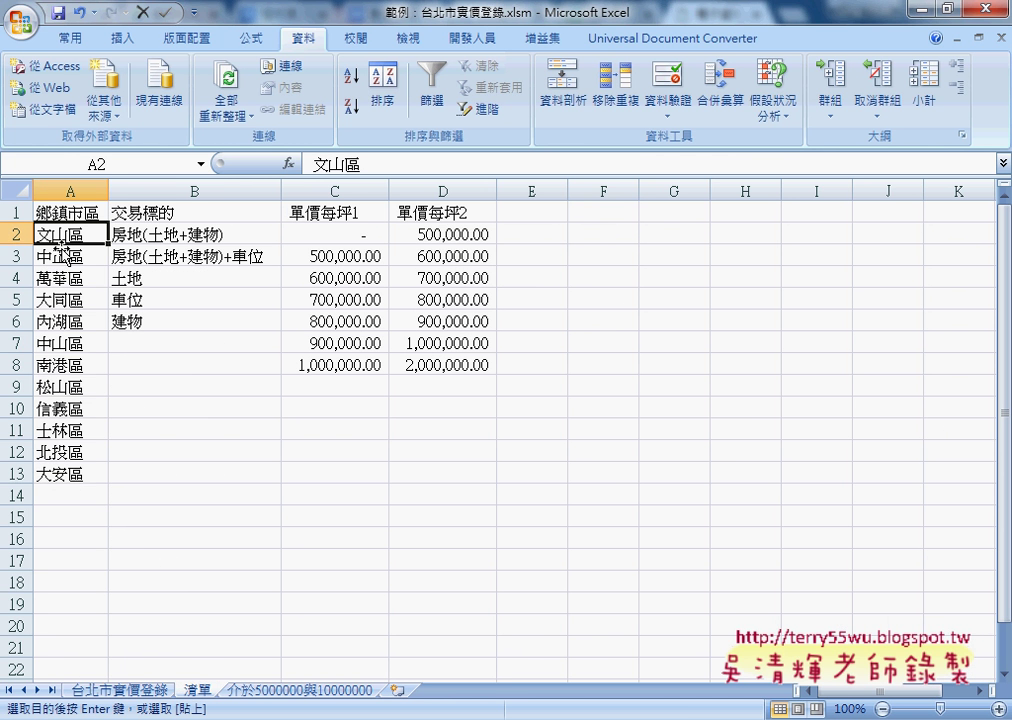
left_click(60, 191)
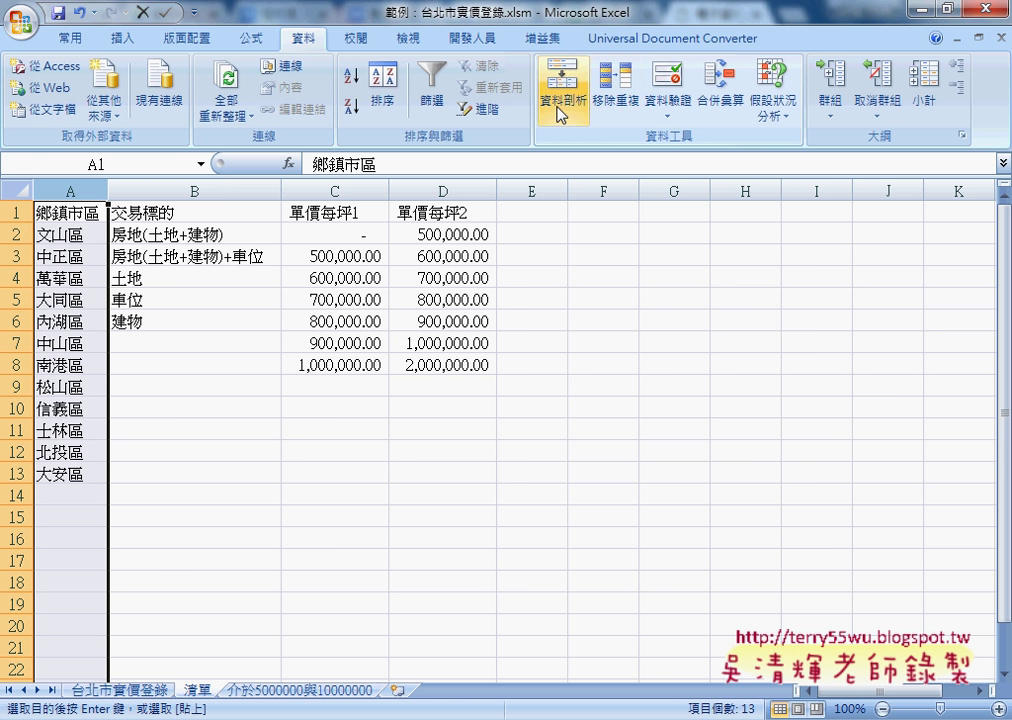
left_click(120, 690)
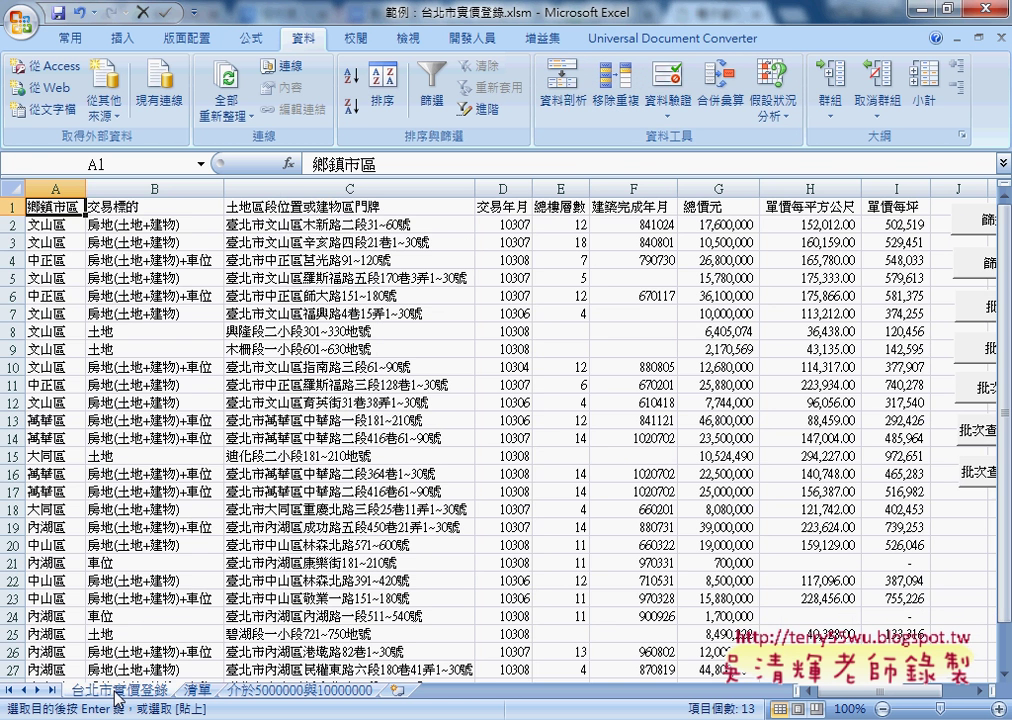
left_click(45, 190)
right_click(42, 199)
left_click(99, 296)
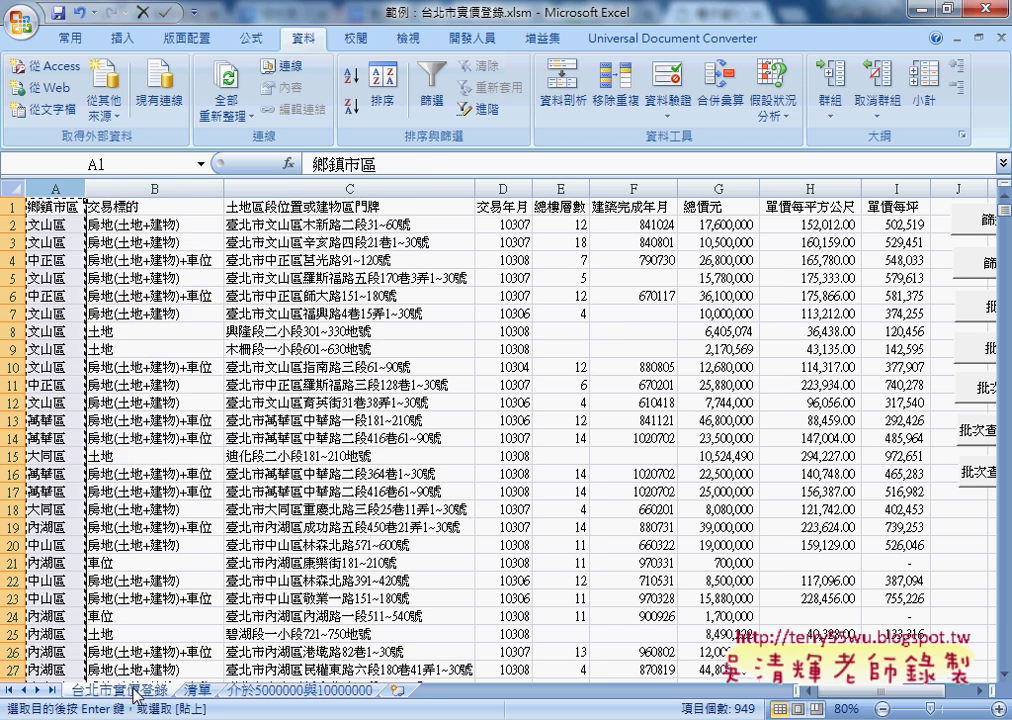
left_click(197, 690)
right_click(68, 190)
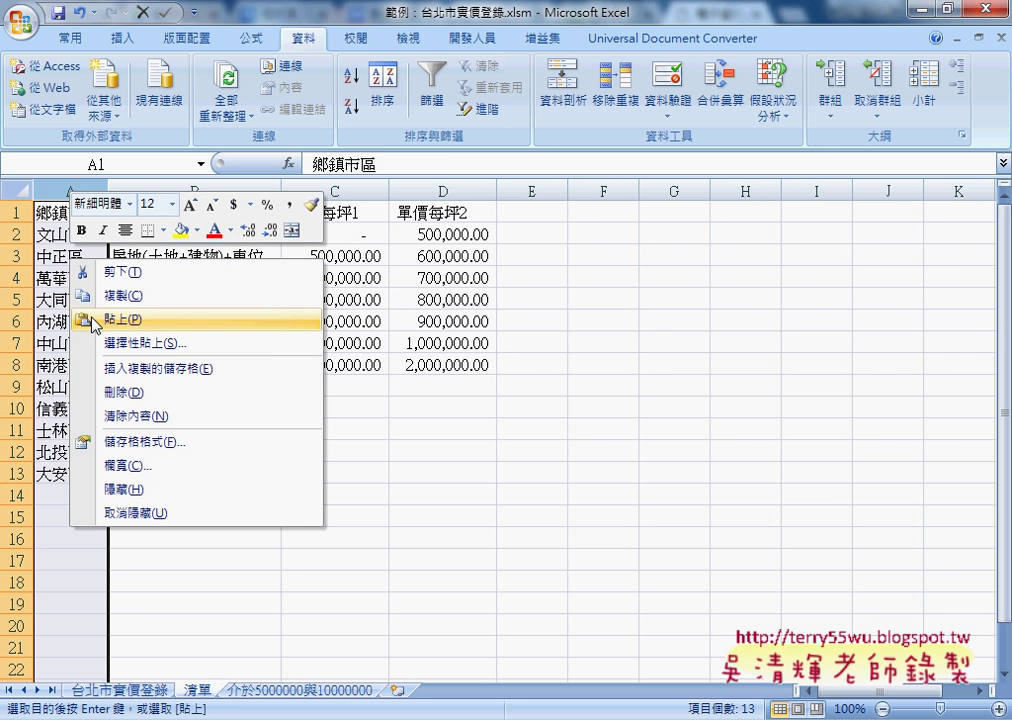
left_click(100, 321)
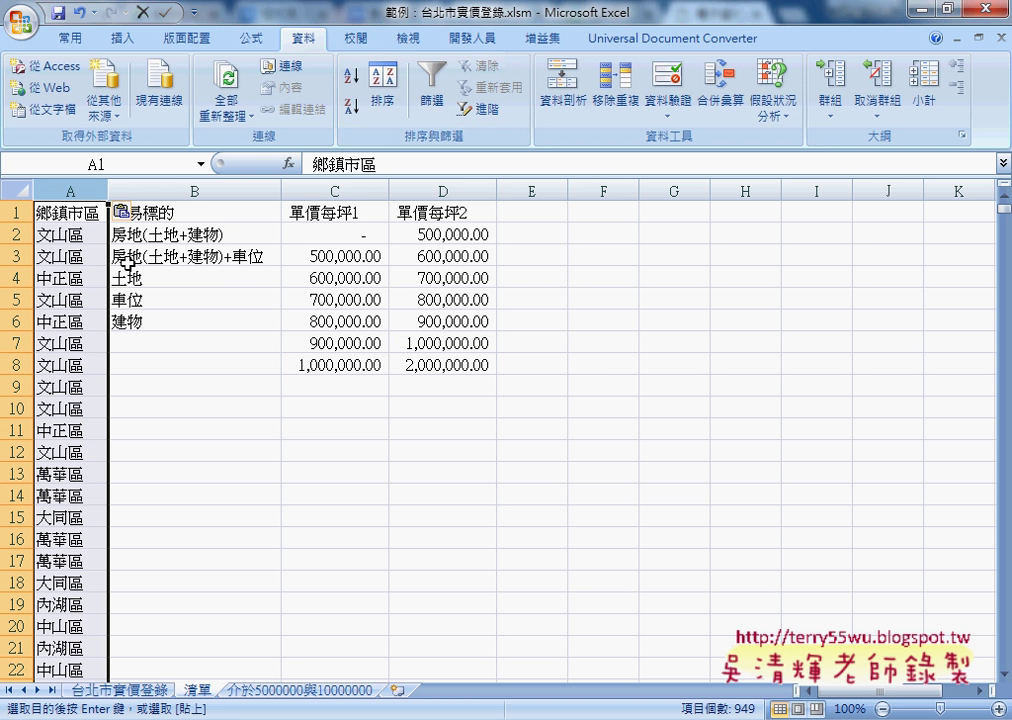
left_click(357, 80)
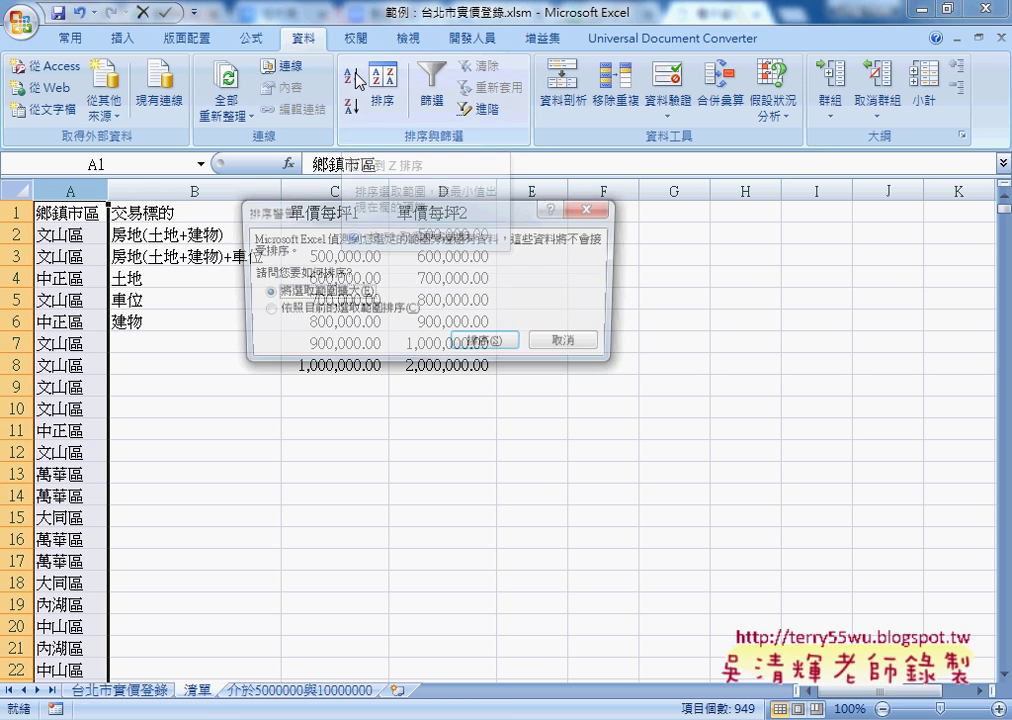
left_click(265, 312)
left_click(460, 345)
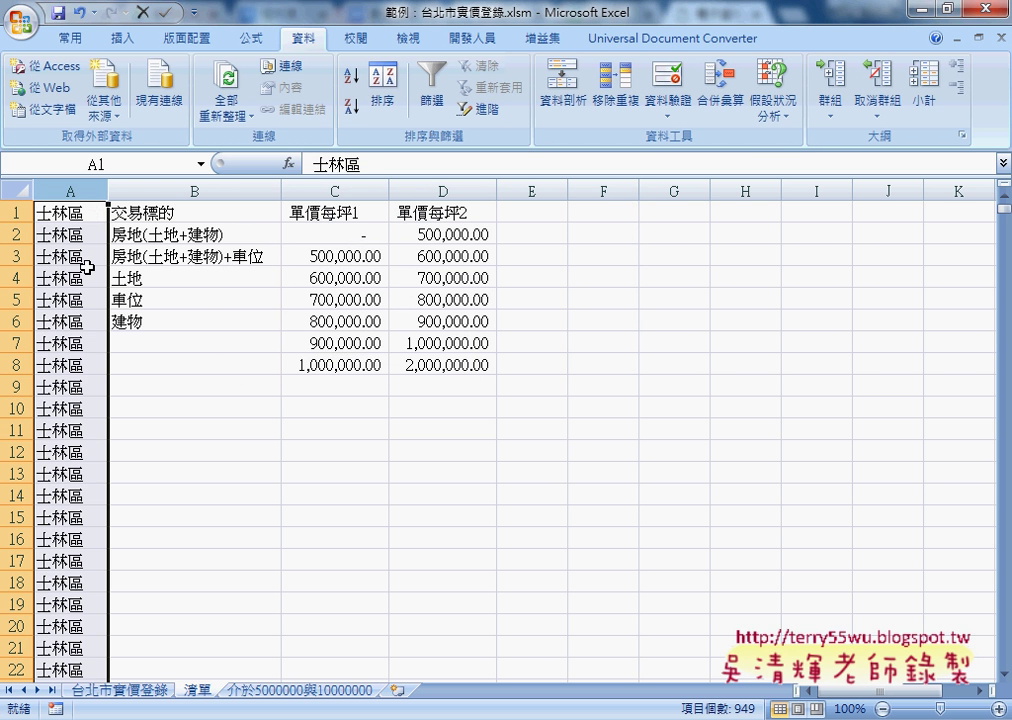
key("ctrl+z")
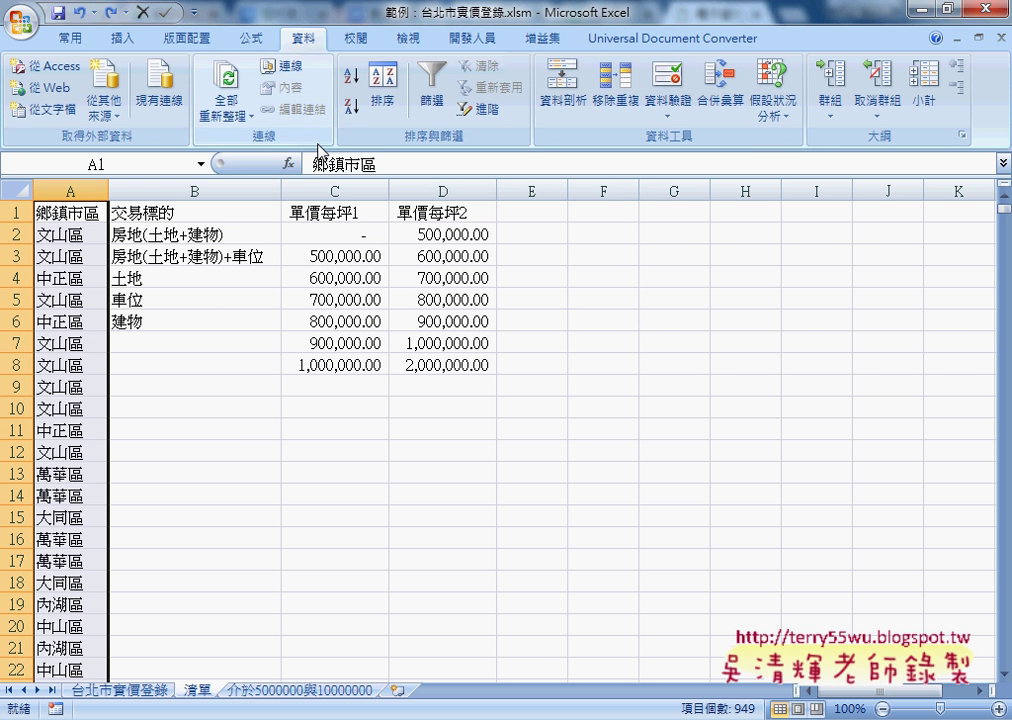
left_click(357, 80)
left_click(345, 311)
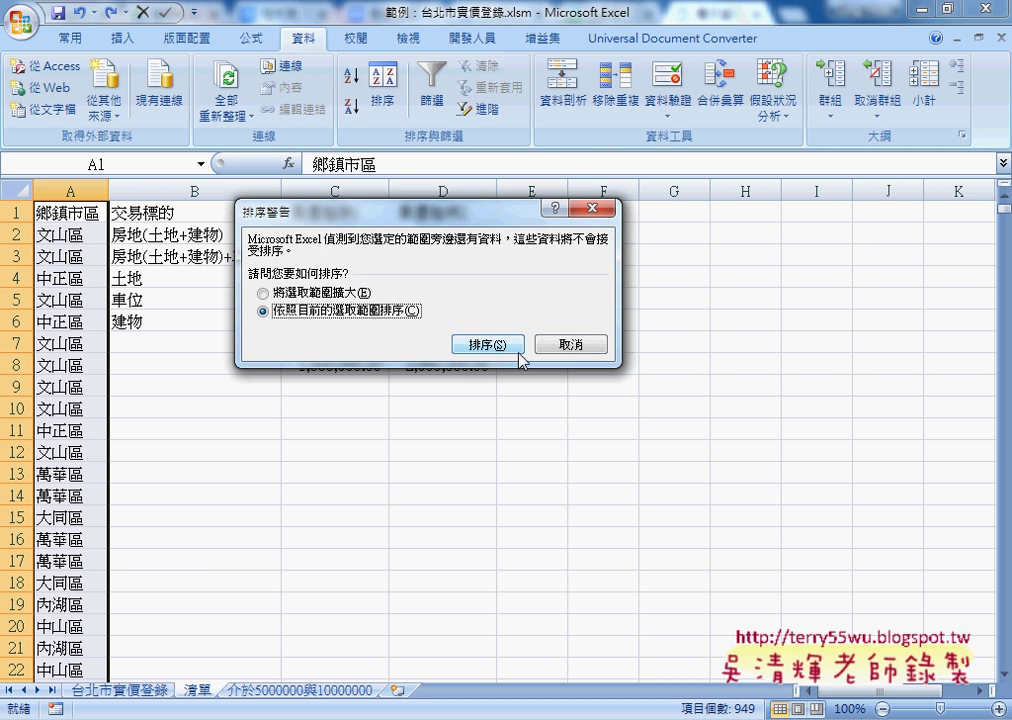
left_click(567, 344)
left_click(357, 80)
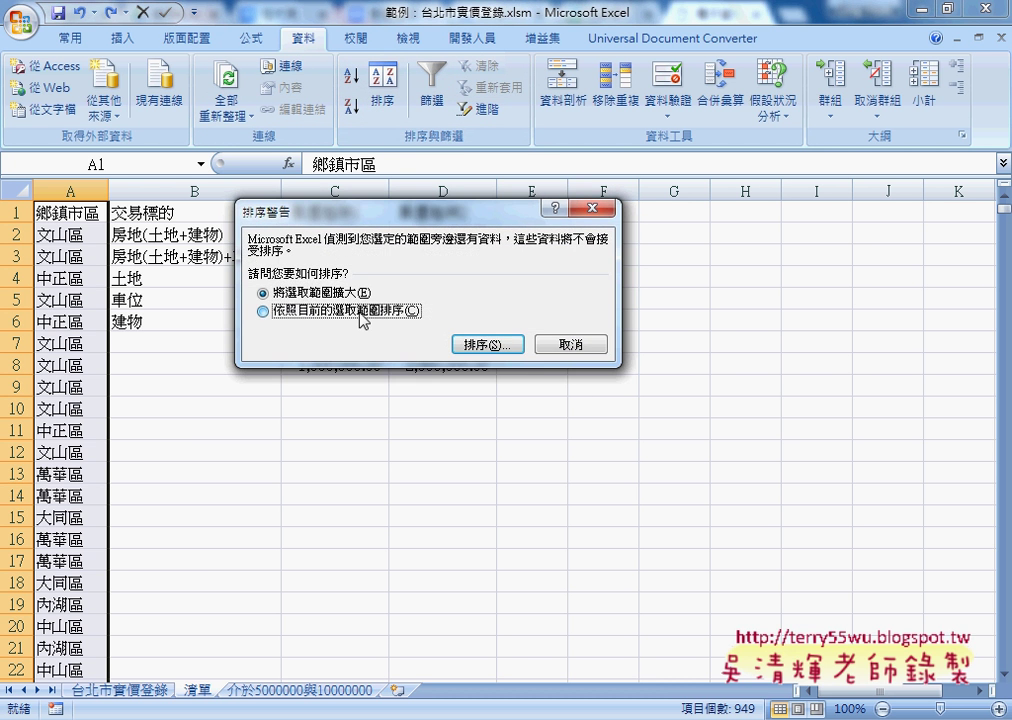
left_click(362, 311)
left_click(500, 346)
left_click(598, 206)
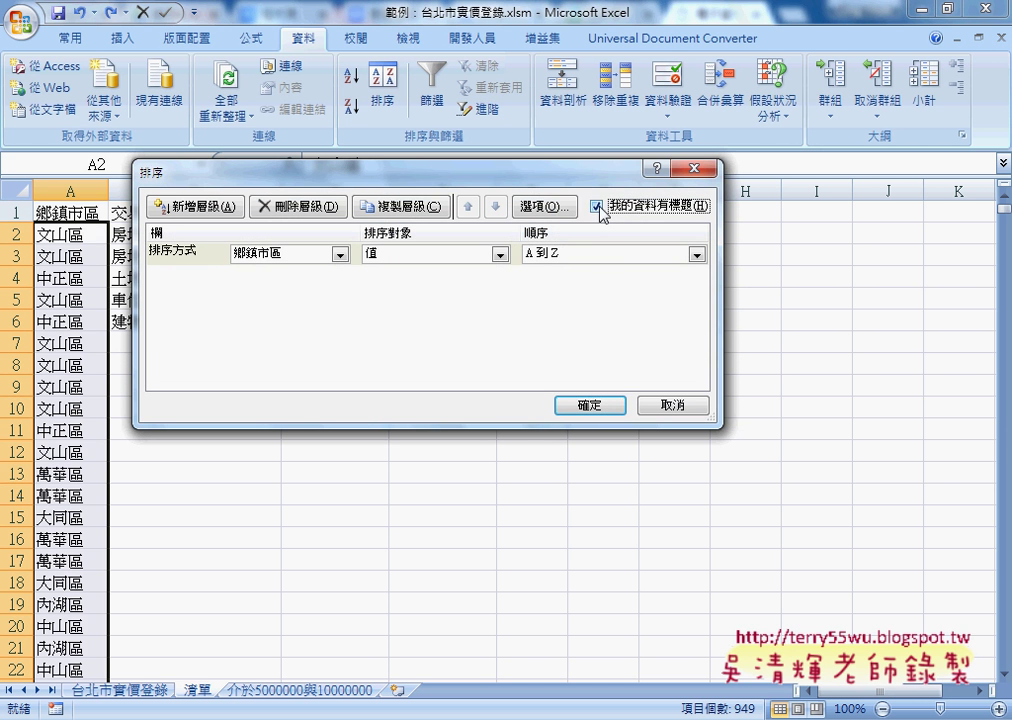
left_click(577, 410)
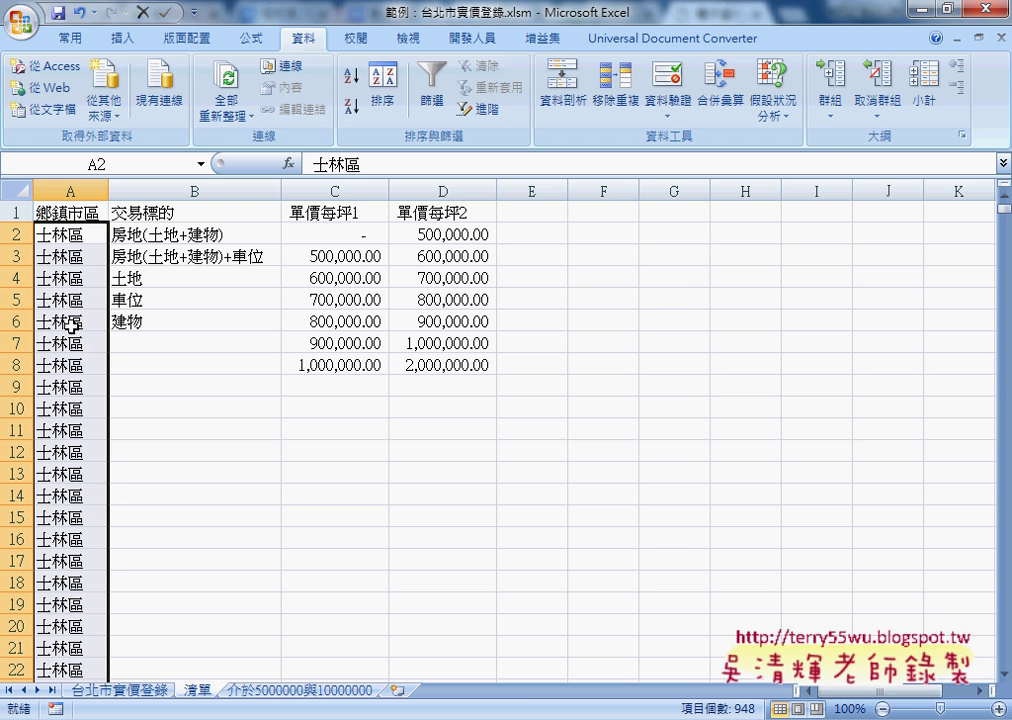
left_click(14, 236)
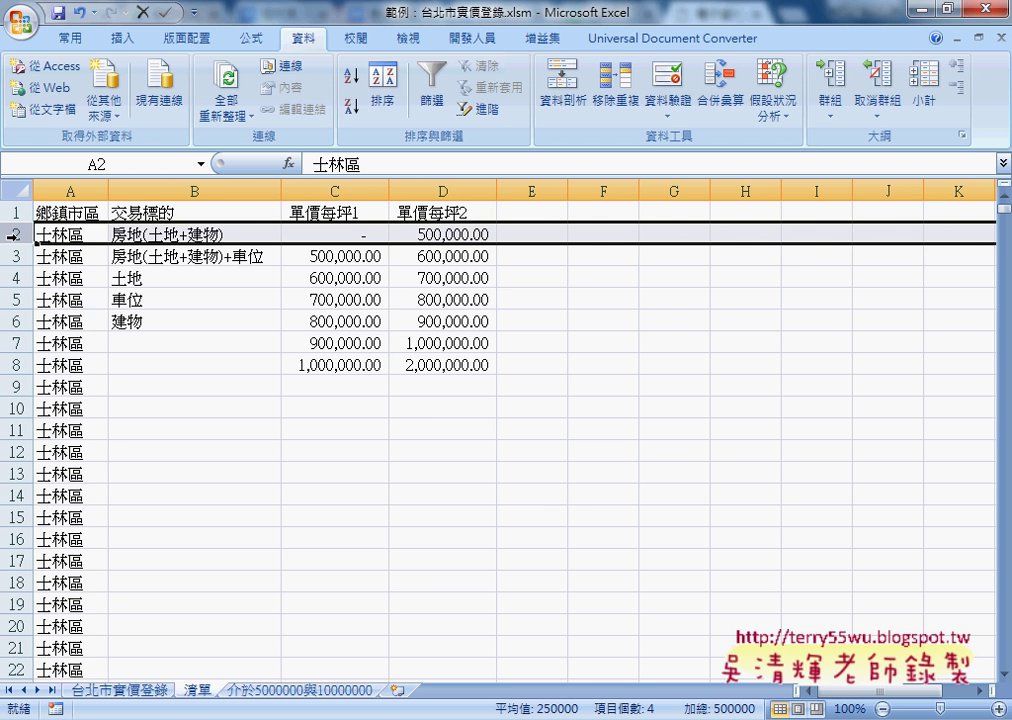
left_click(75, 234)
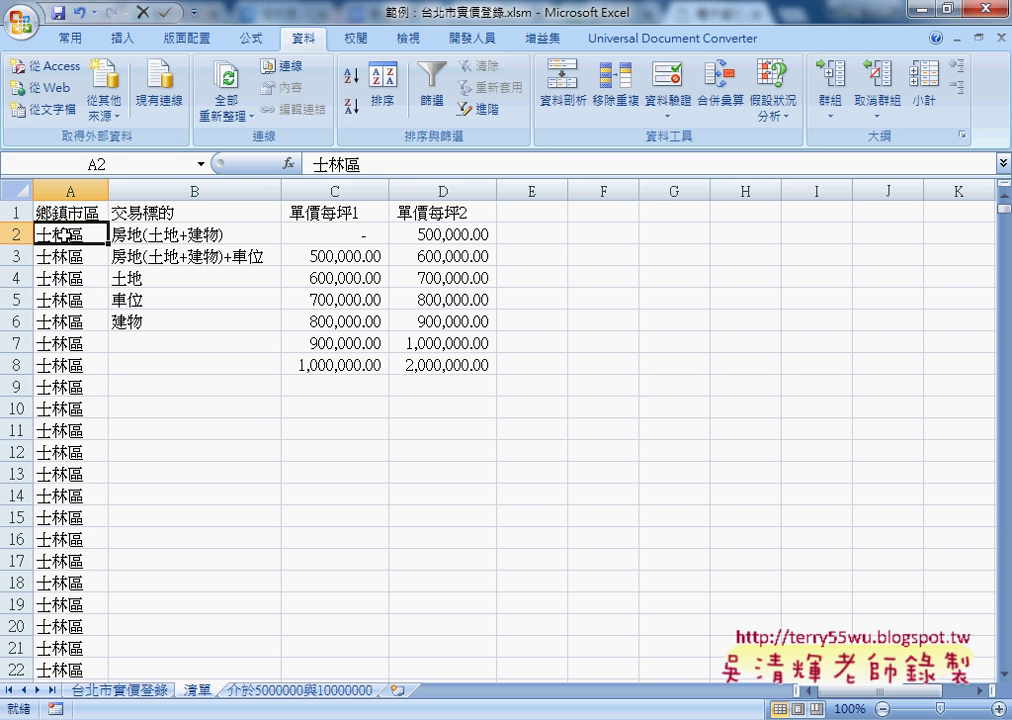
left_click(70, 264)
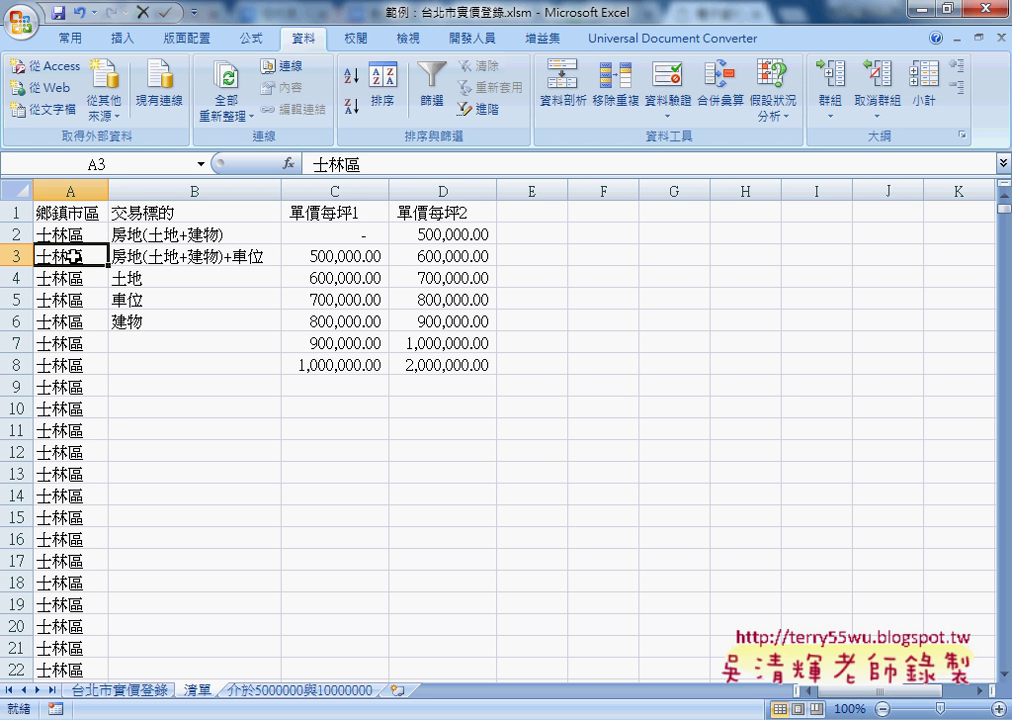
key("ctrl+z")
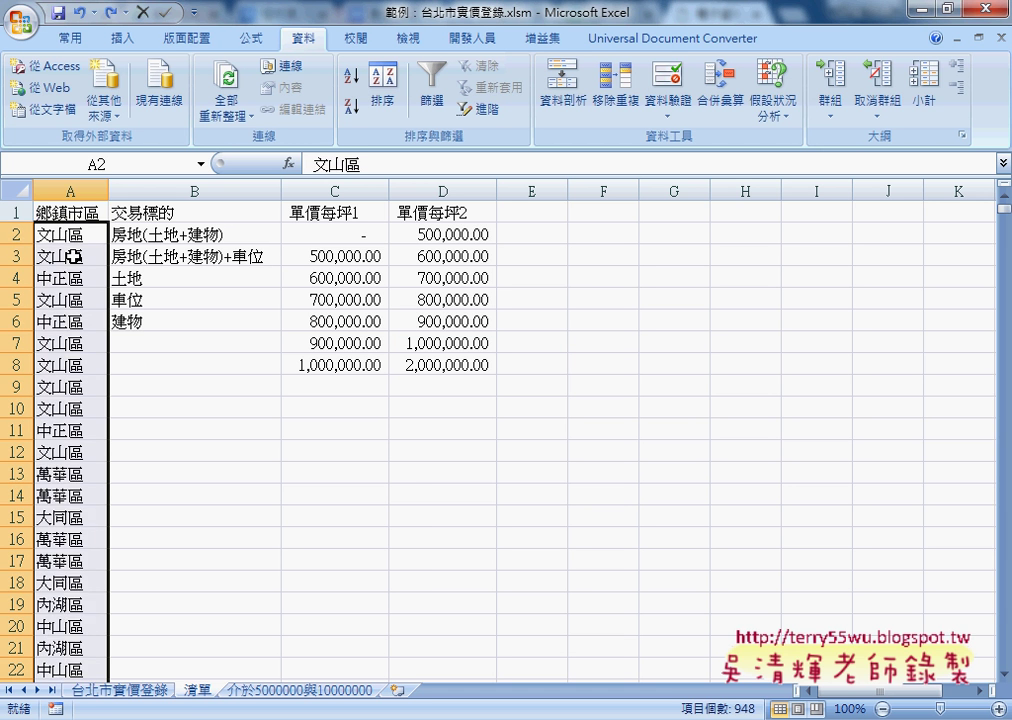
key("ctrl+z")
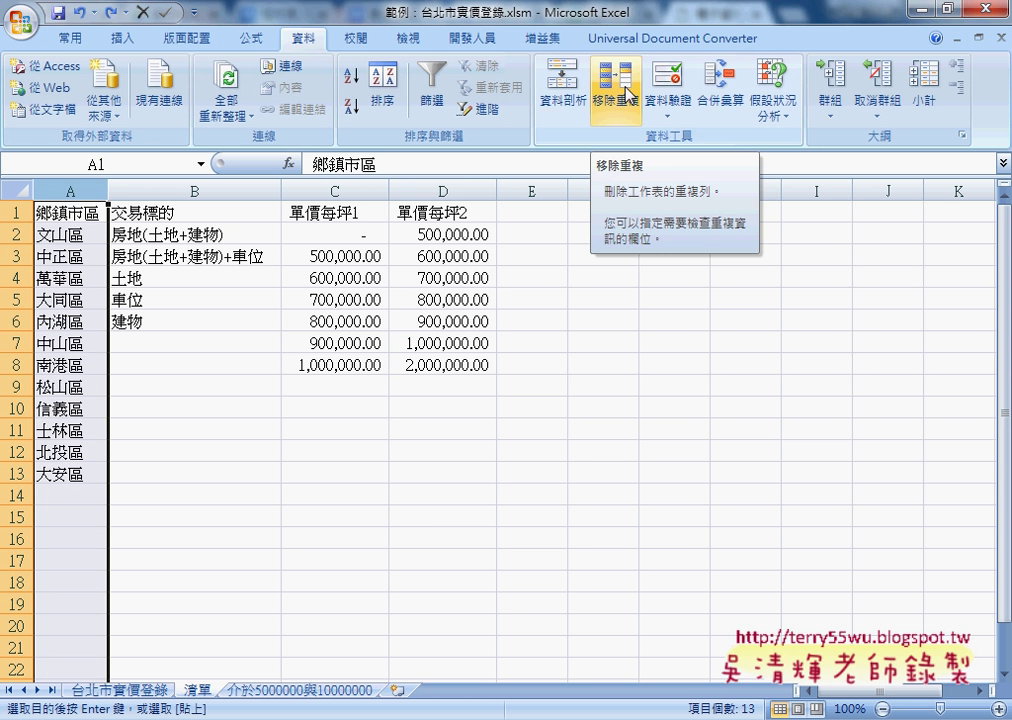
- On 台北市實價登錄, run the 批次刪除 and 批次新增 macro buttons twice each
left_click(118, 689)
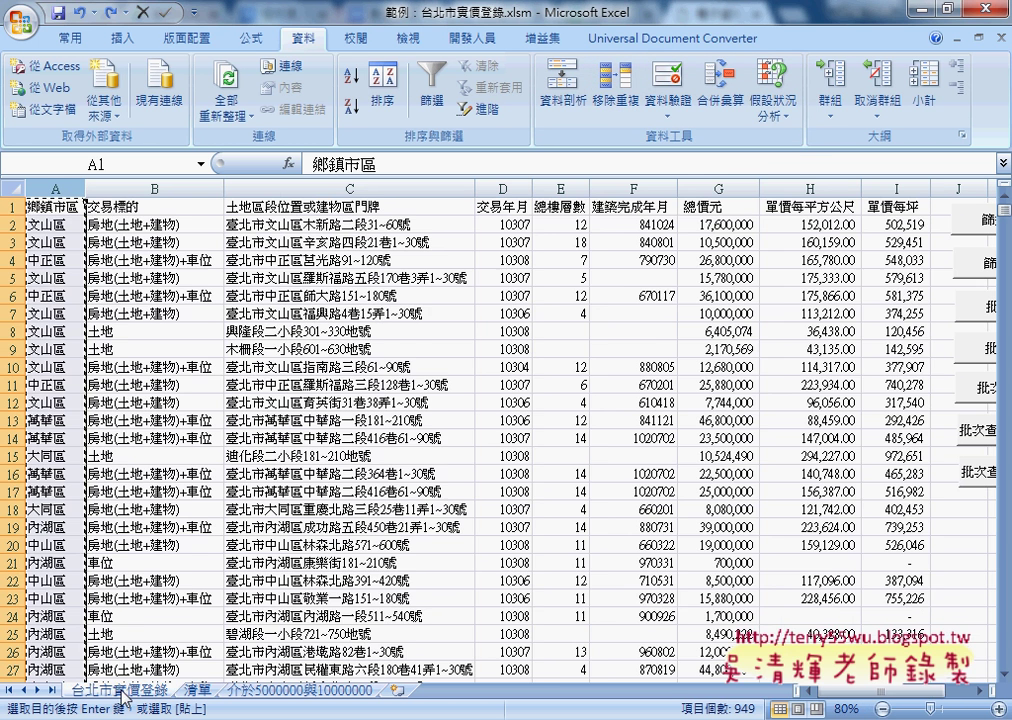
scroll(775, 546, "right", 2)
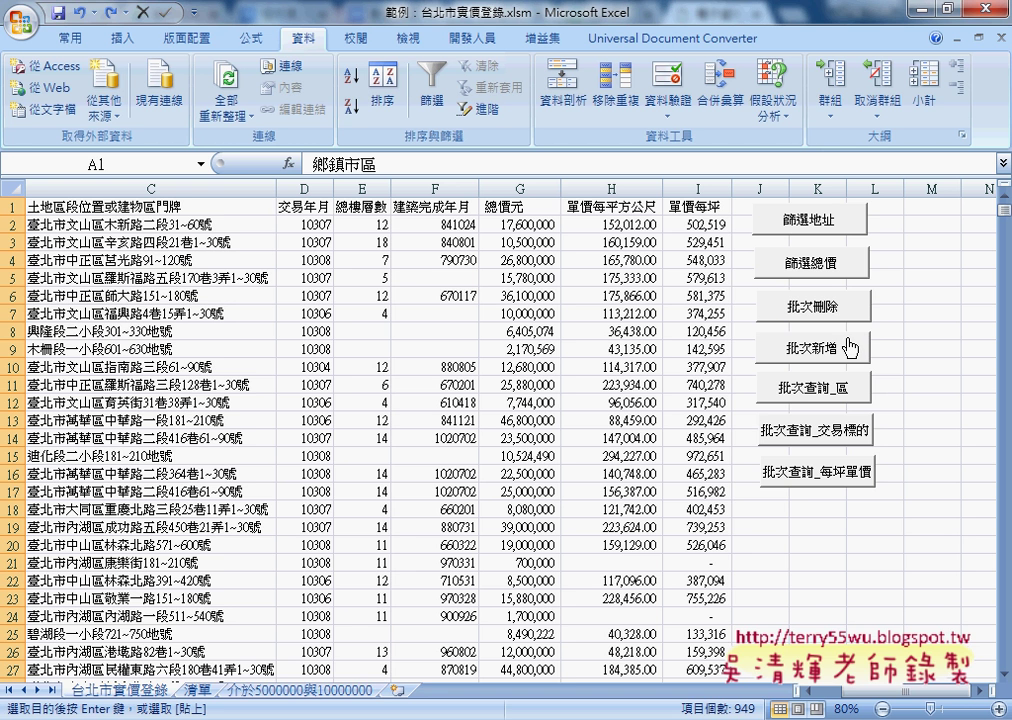
left_click(844, 318)
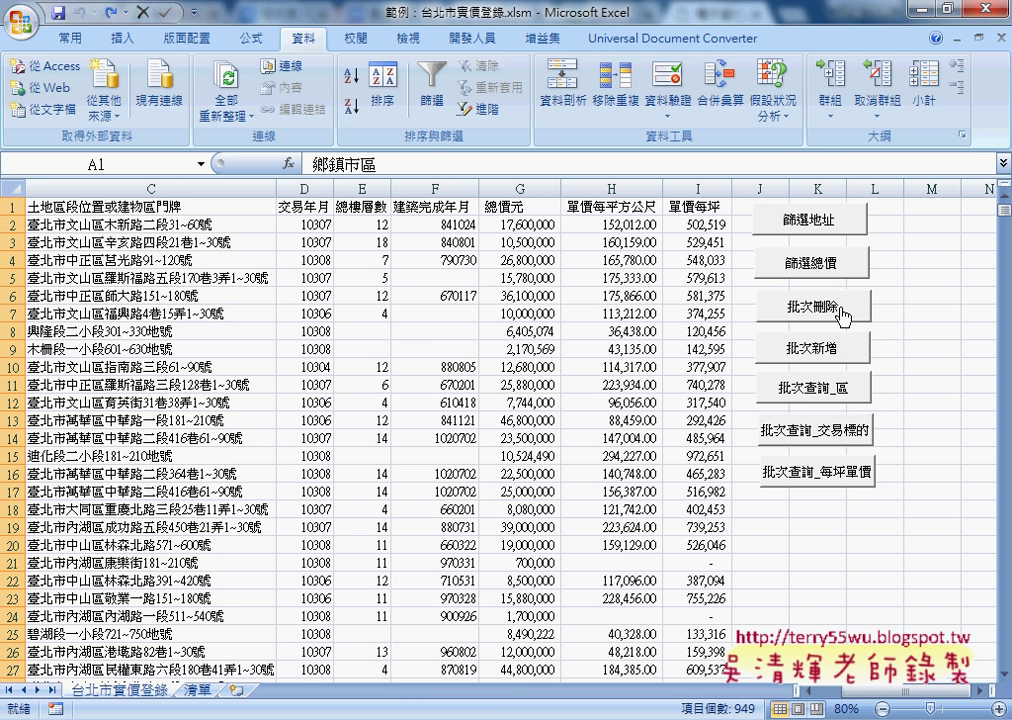
left_click(826, 352)
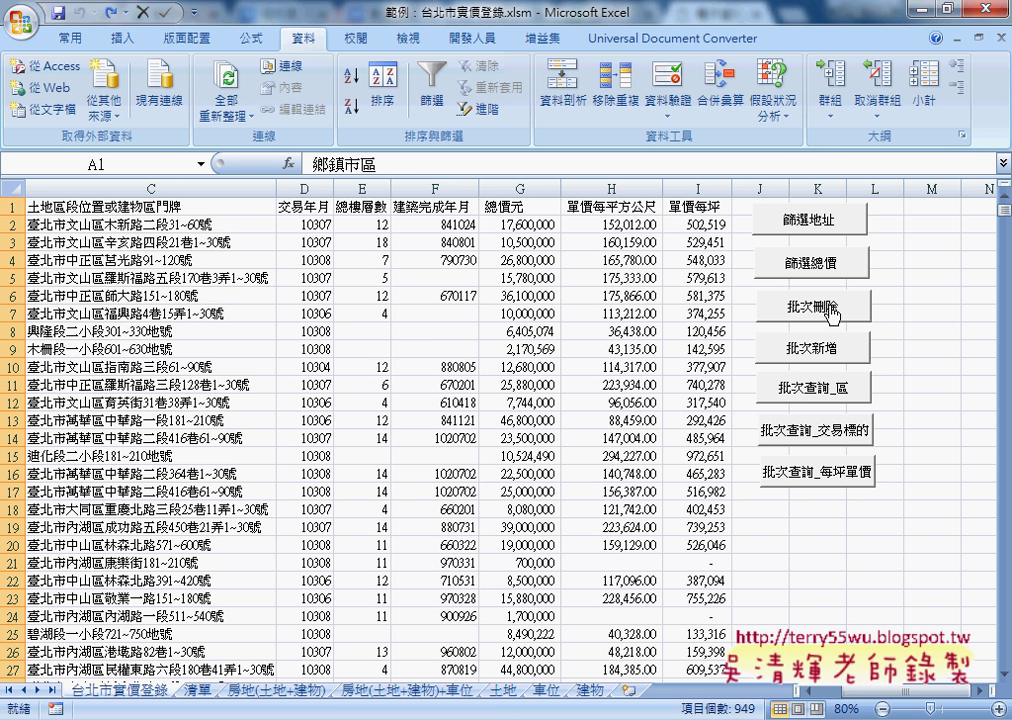
left_click(832, 316)
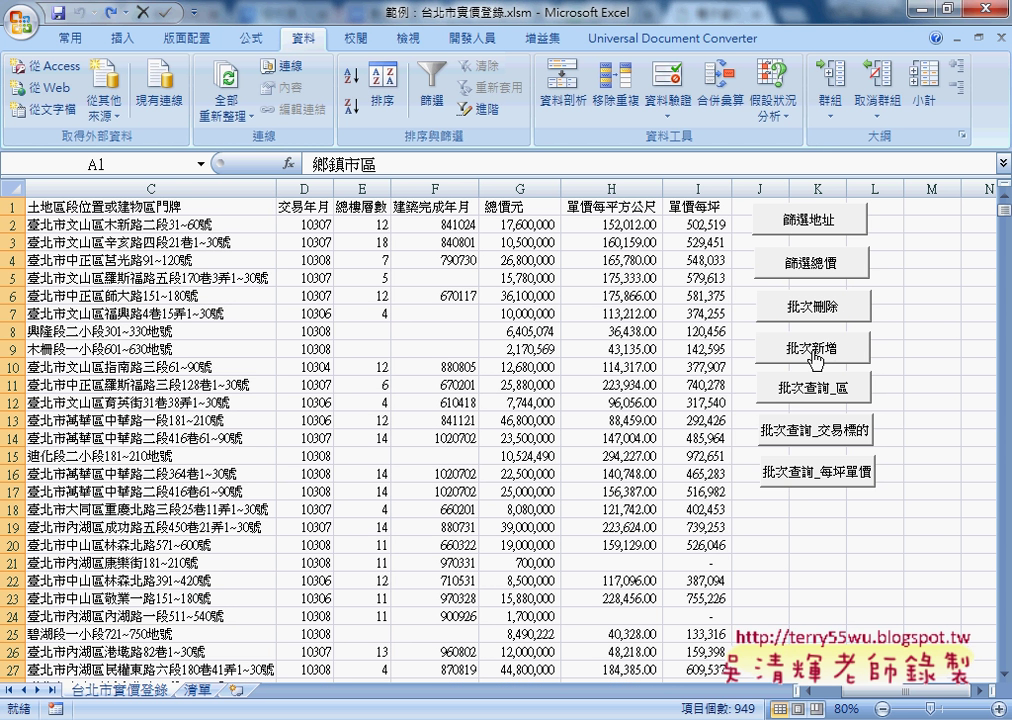
left_click(816, 356)
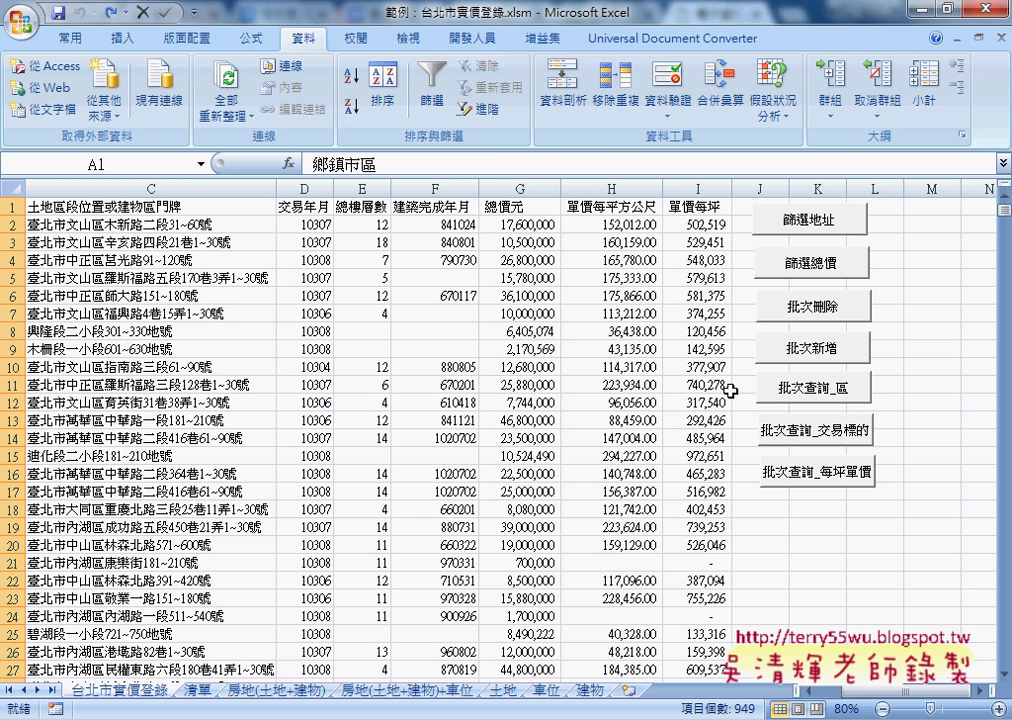
- Check the type list in 清單 B2:B6 against each new sheet, then return to 台北市實價登錄
left_click(200, 692)
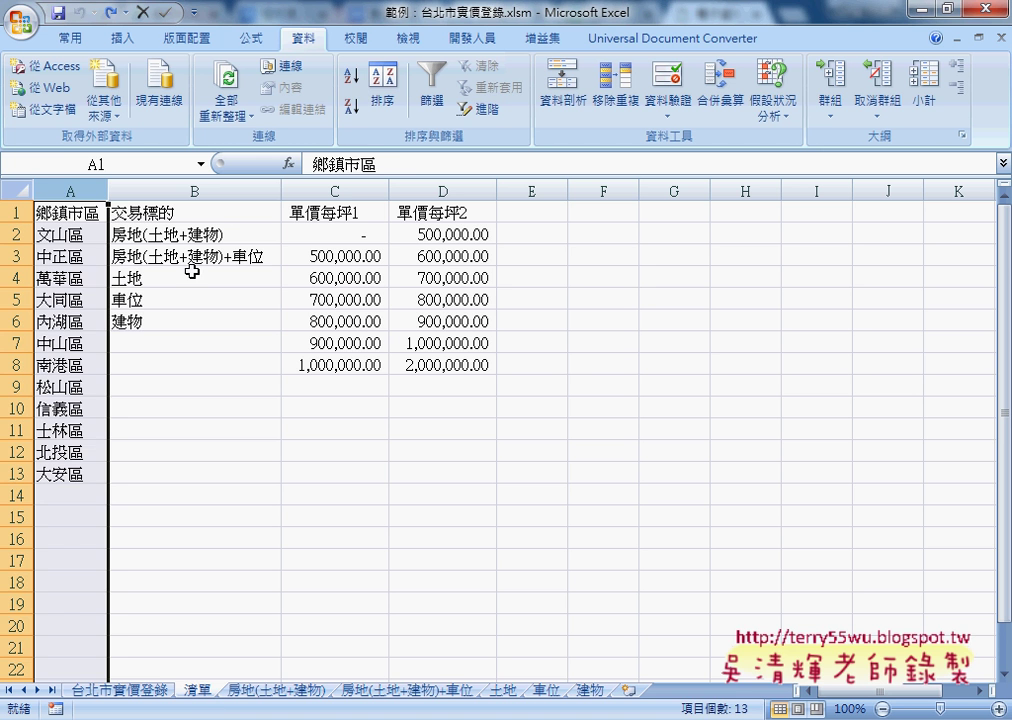
left_click_drag(150, 234, 162, 314)
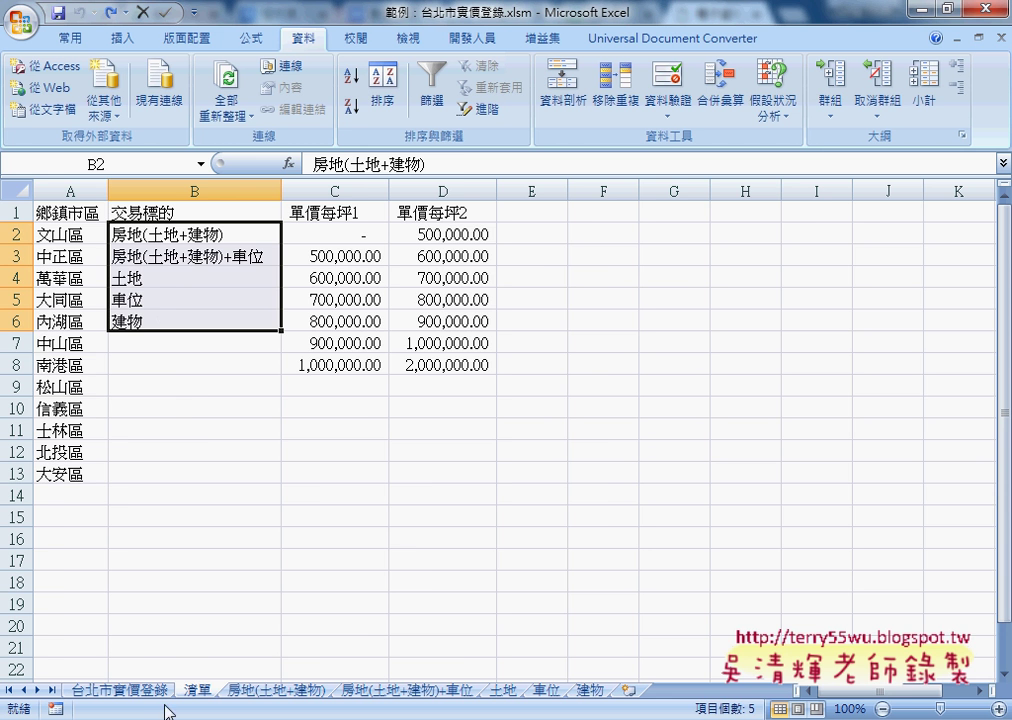
left_click(120, 690)
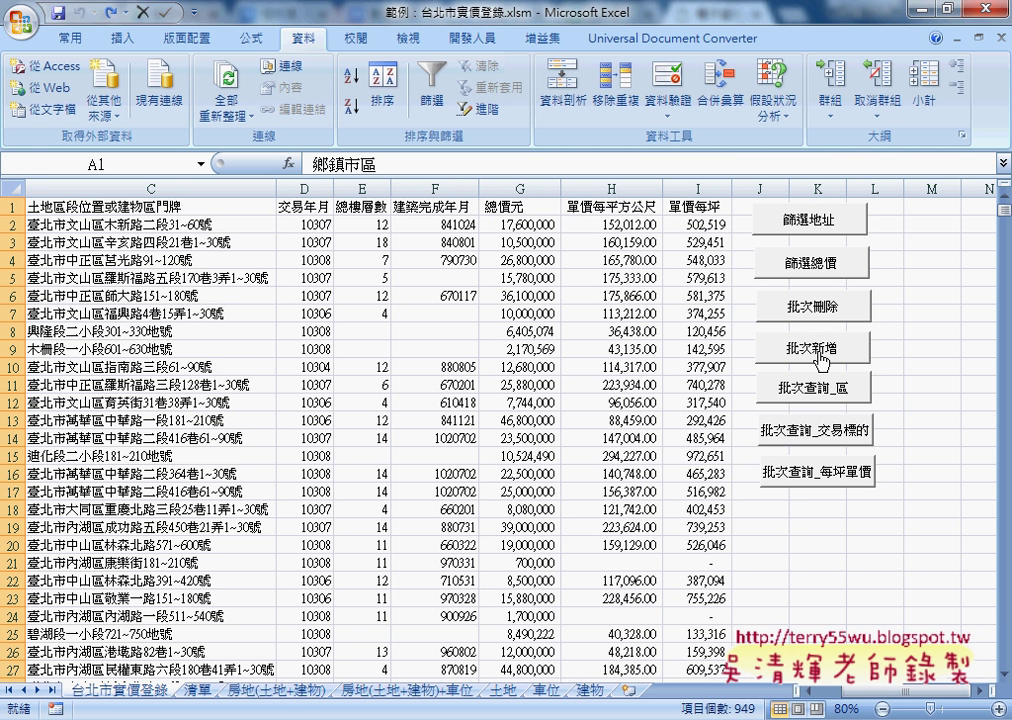
left_click(286, 692)
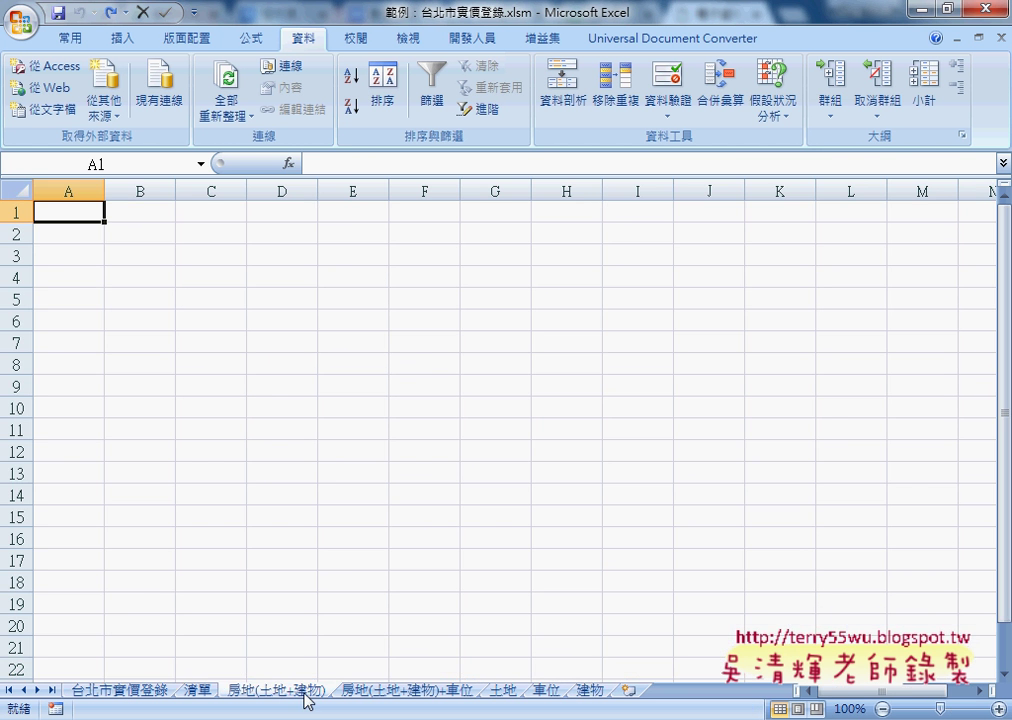
left_click(398, 692)
left_click(503, 690)
left_click(545, 690)
left_click(600, 692)
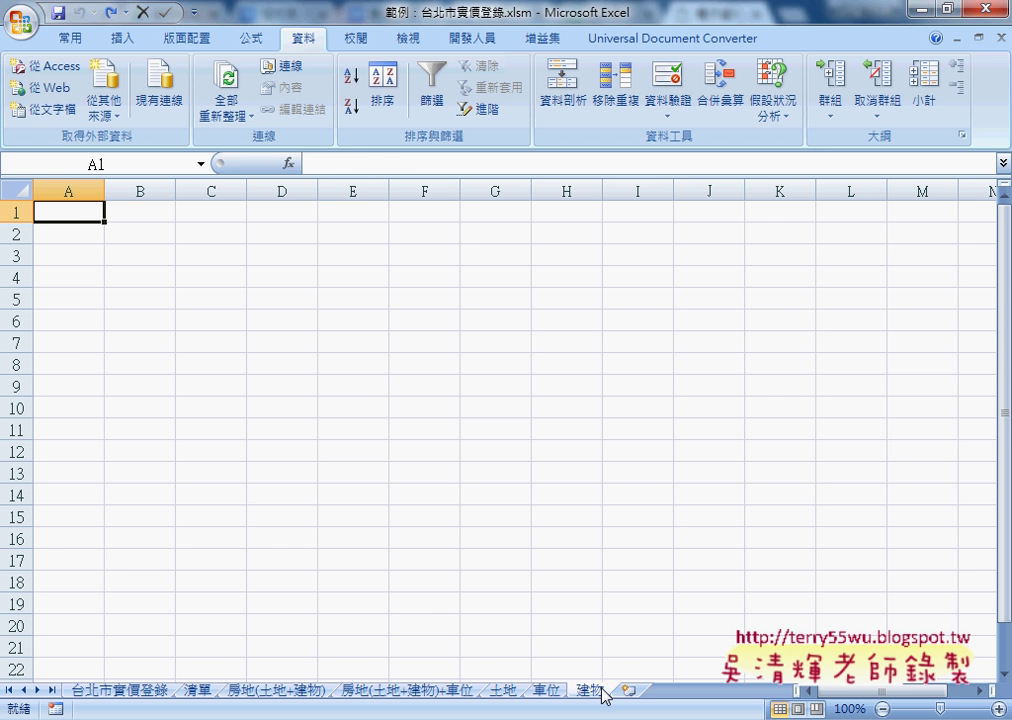
left_click(150, 692)
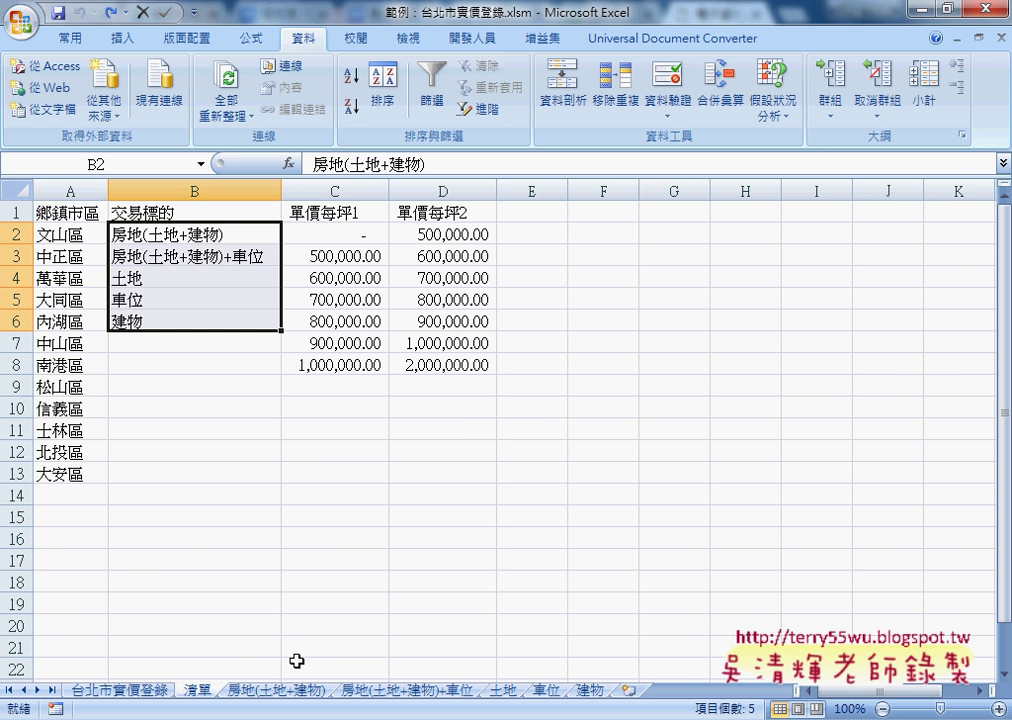
left_click(152, 691)
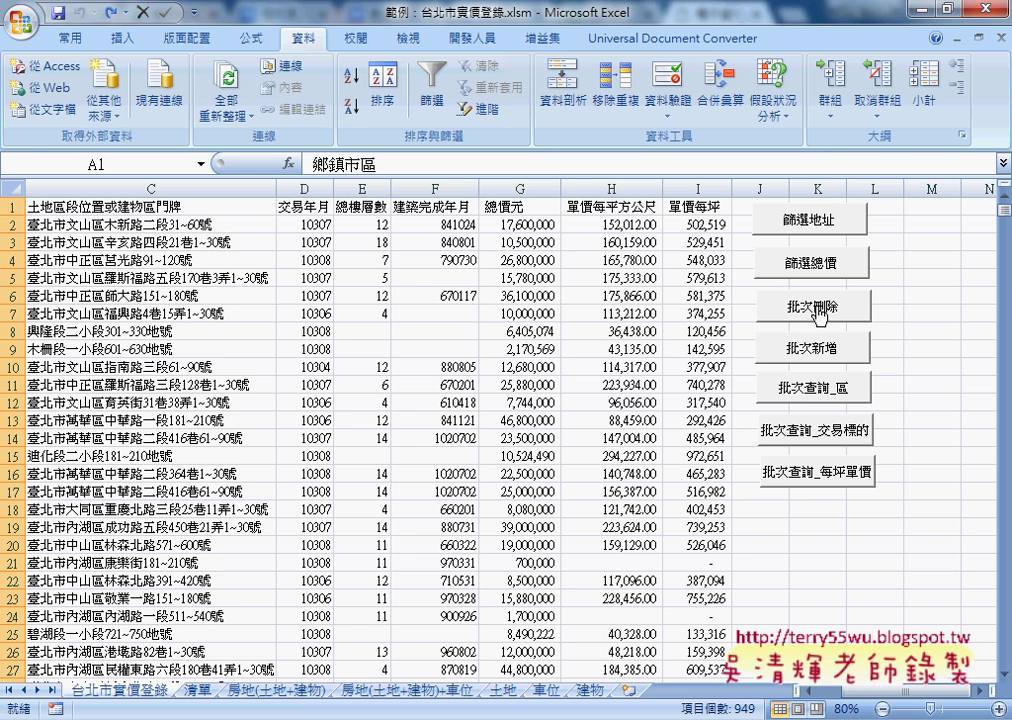
left_click(812, 350)
left_click(812, 316)
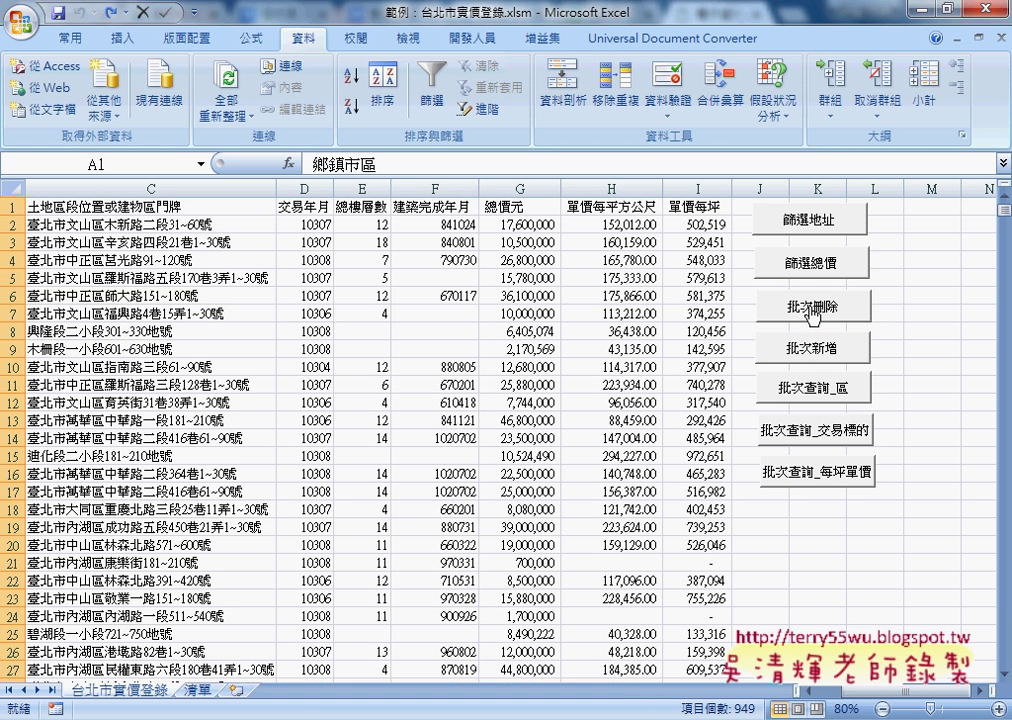
left_click(816, 354)
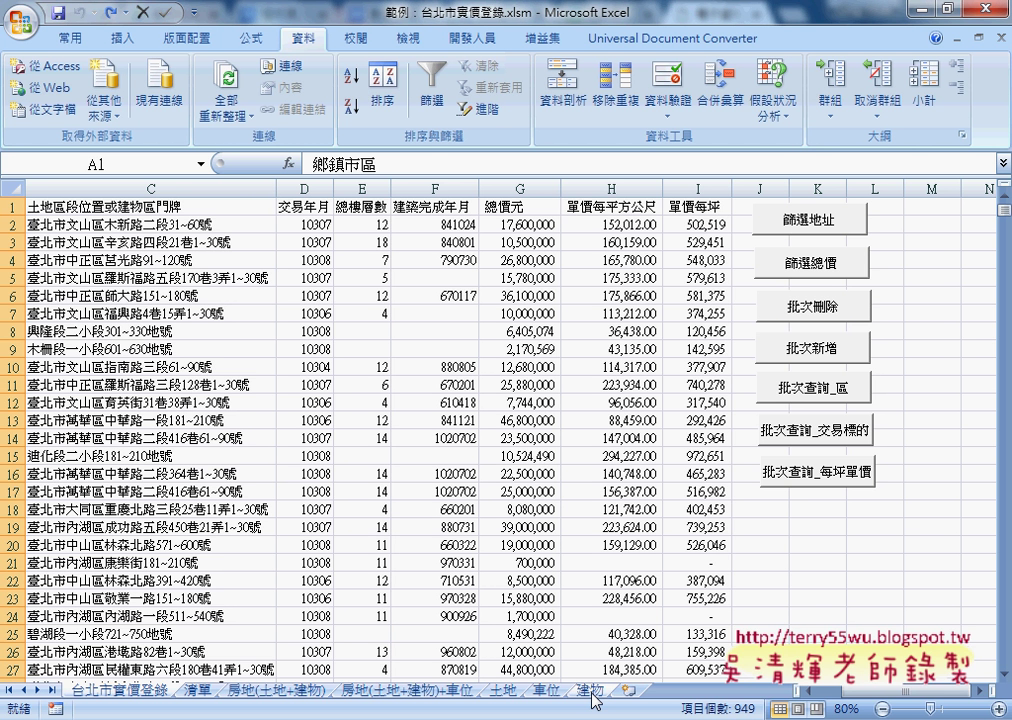
left_click(588, 690)
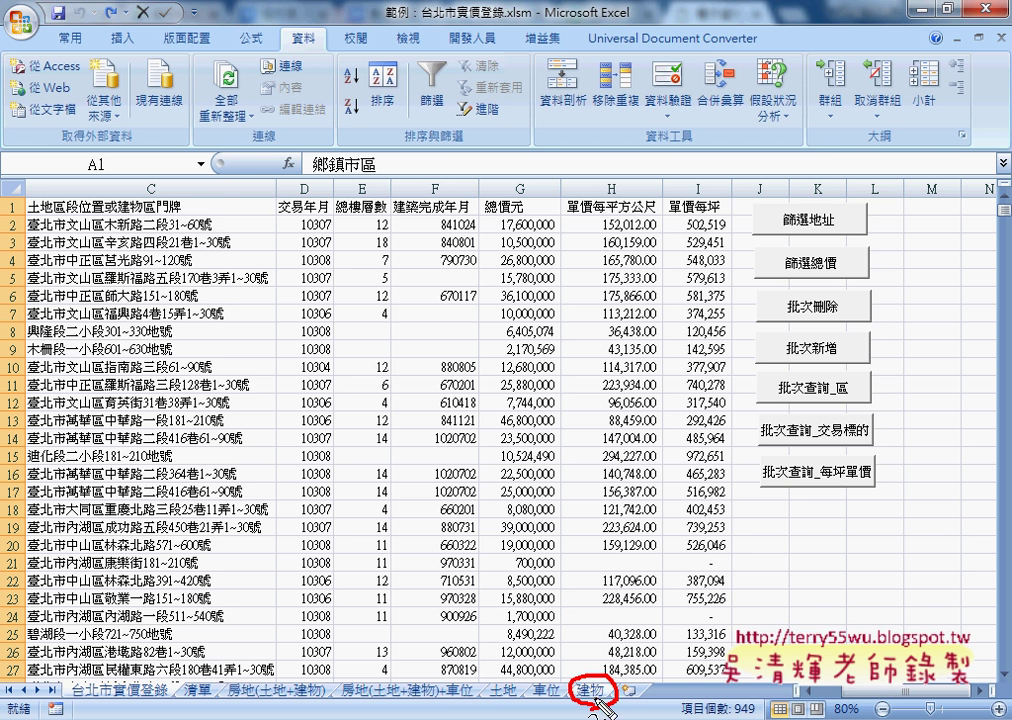
left_click_drag(580, 609, 591, 641)
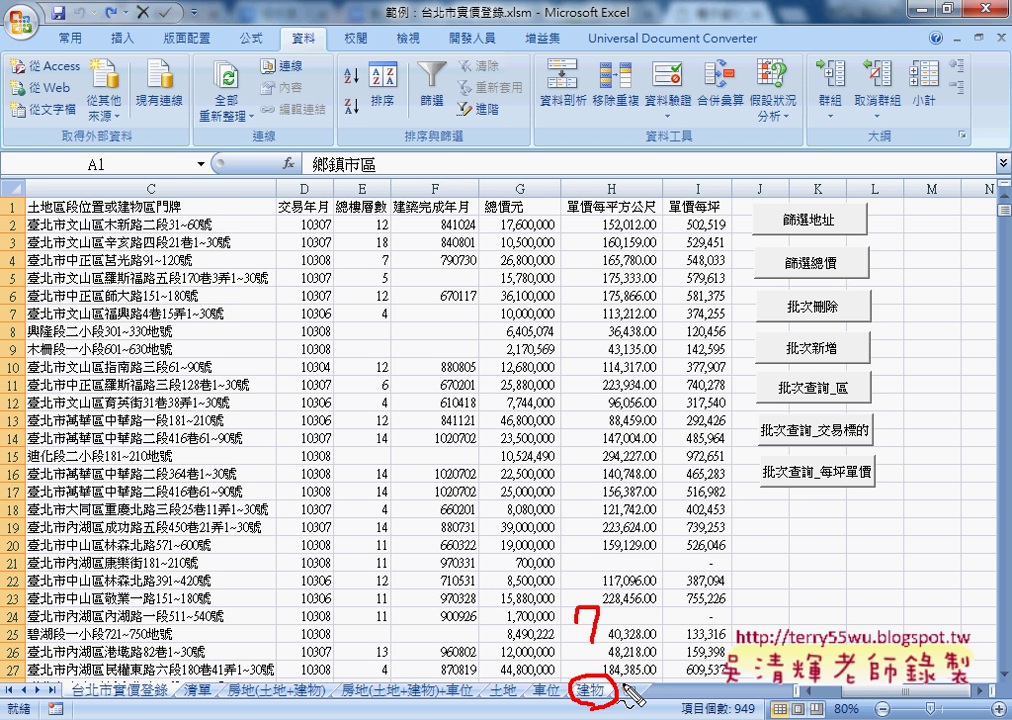
left_click_drag(548, 597, 546, 645)
left_click_drag(616, 598, 620, 640)
left_click(648, 635)
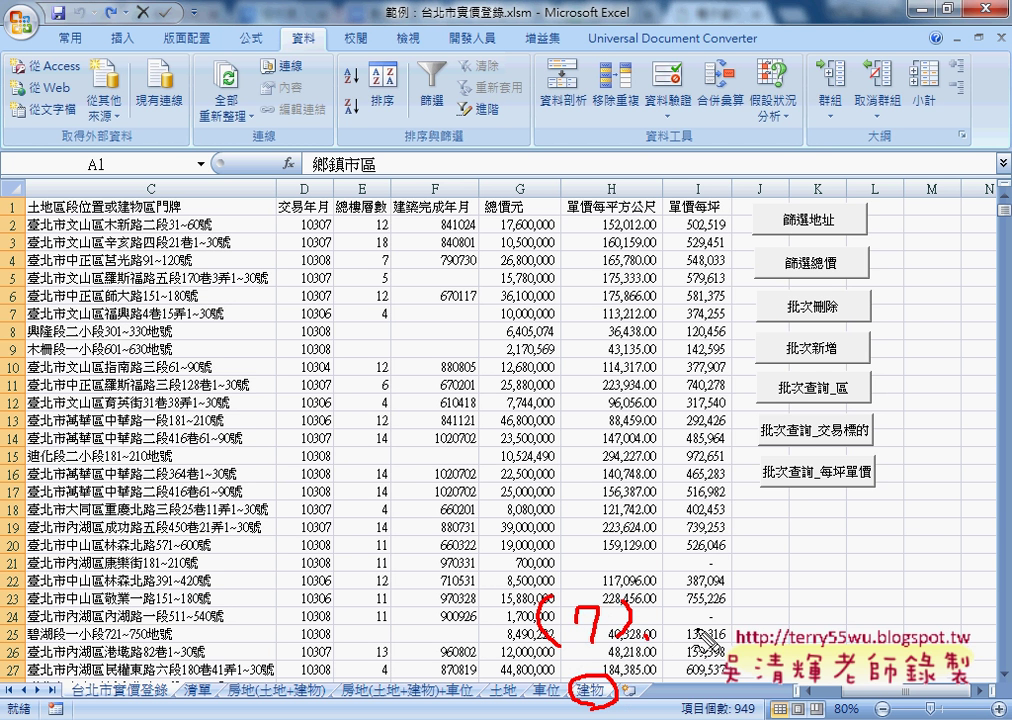
mouse_move(667, 590)
left_mouse_down()
mouse_move(664, 622)
mouse_move(759, 626)
left_mouse_up()
mouse_move(748, 607)
left_mouse_down()
mouse_move(770, 604)
mouse_move(768, 630)
left_mouse_up()
left_click_drag(530, 646, 420, 648)
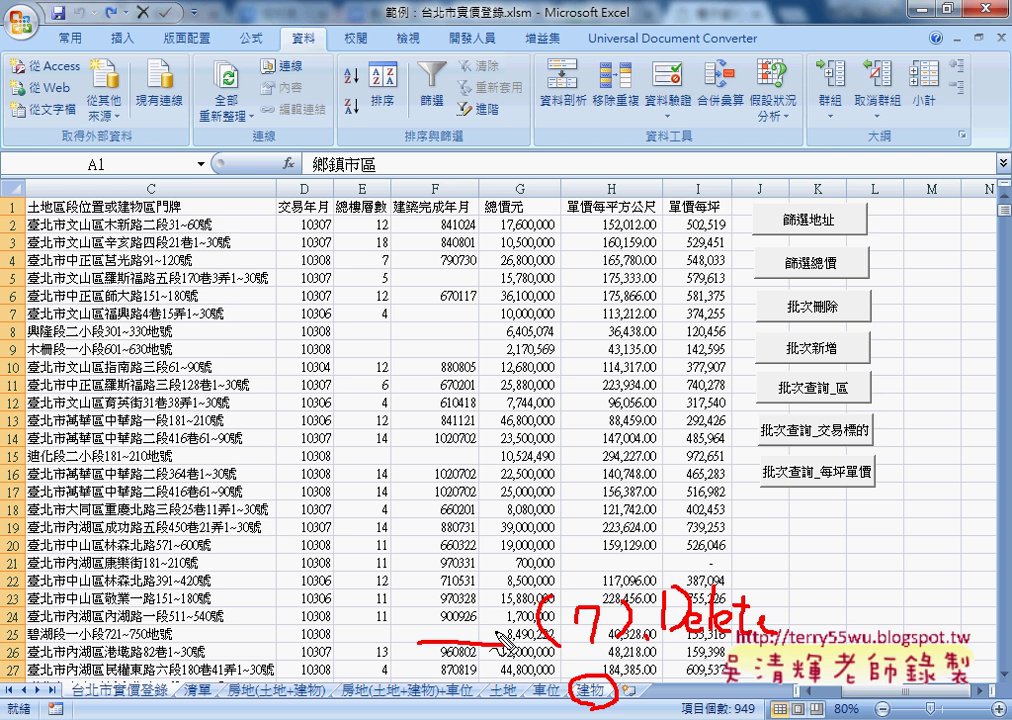
left_click_drag(390, 575, 410, 612)
left_click_drag(400, 626, 414, 630)
mouse_move(416, 578)
left_mouse_down()
mouse_move(436, 630)
mouse_move(494, 627)
mouse_move(522, 612)
mouse_move(508, 628)
mouse_move(612, 650)
left_mouse_up()
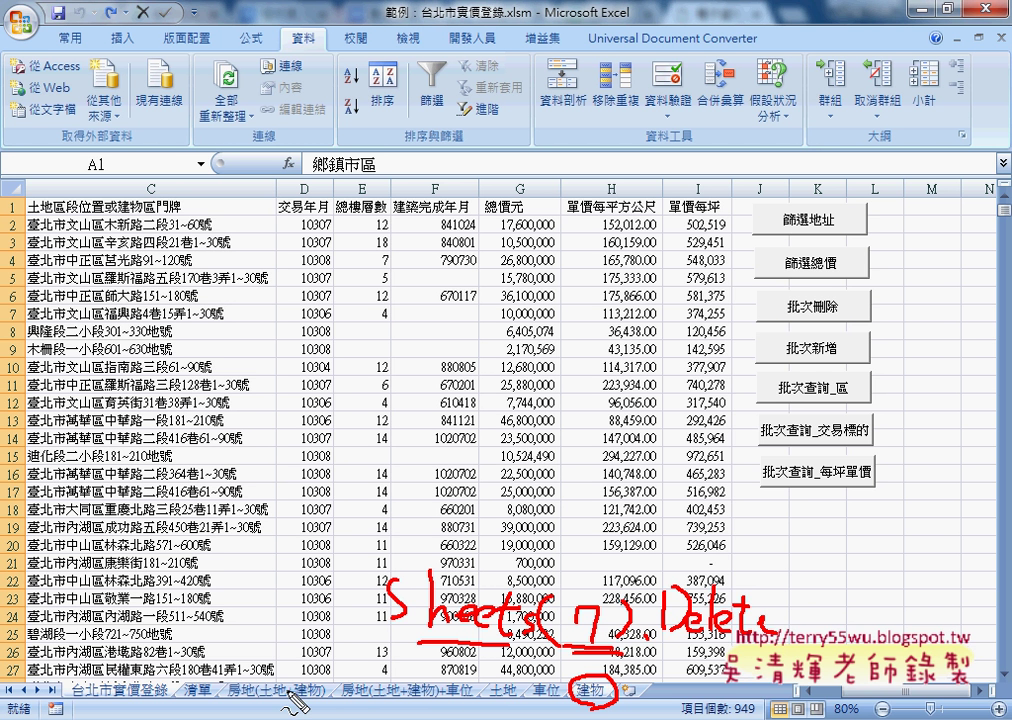
left_click_drag(277, 628, 279, 667)
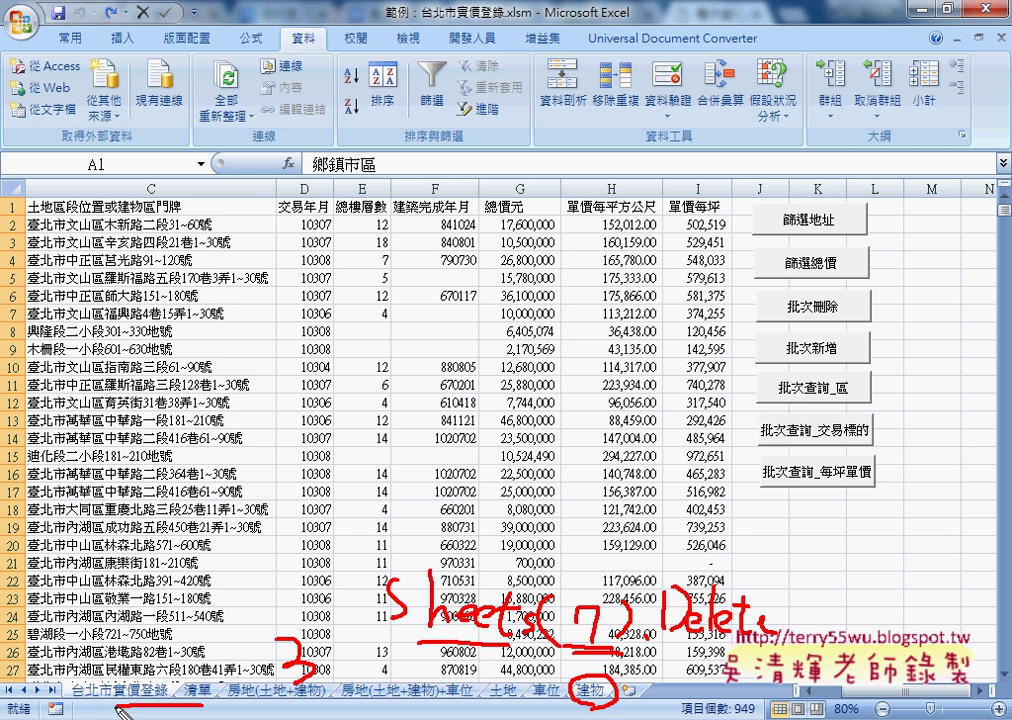
left_click_drag(64, 676, 234, 668)
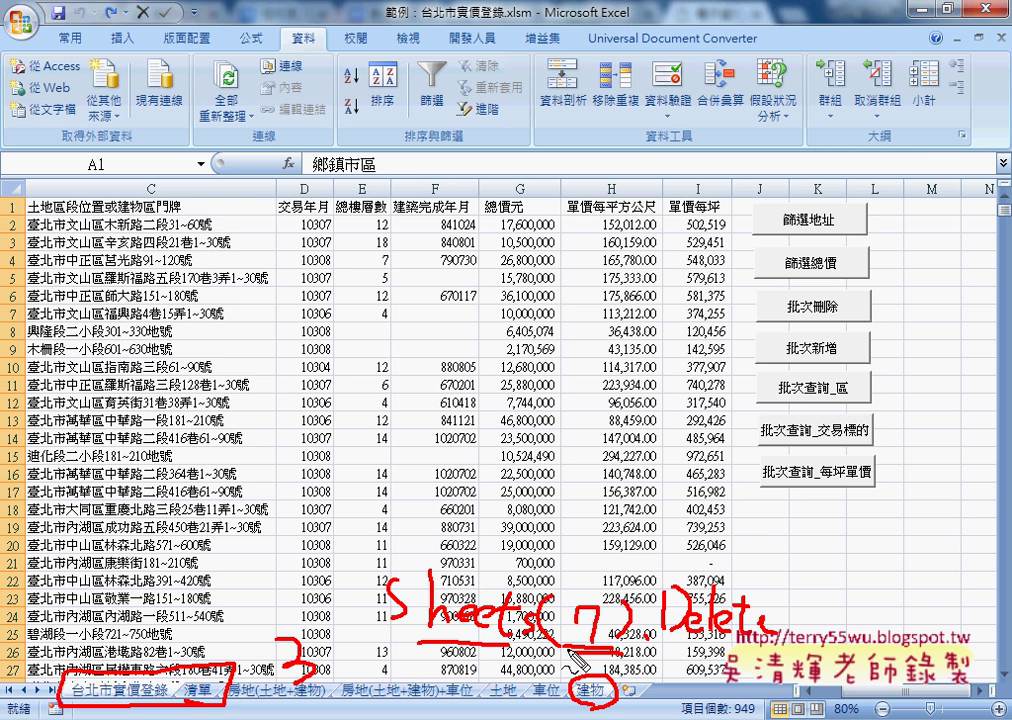
left_click_drag(566, 656, 592, 650)
- Delete the 房地(土地+建物) sheet from the workbook
key("Escape")
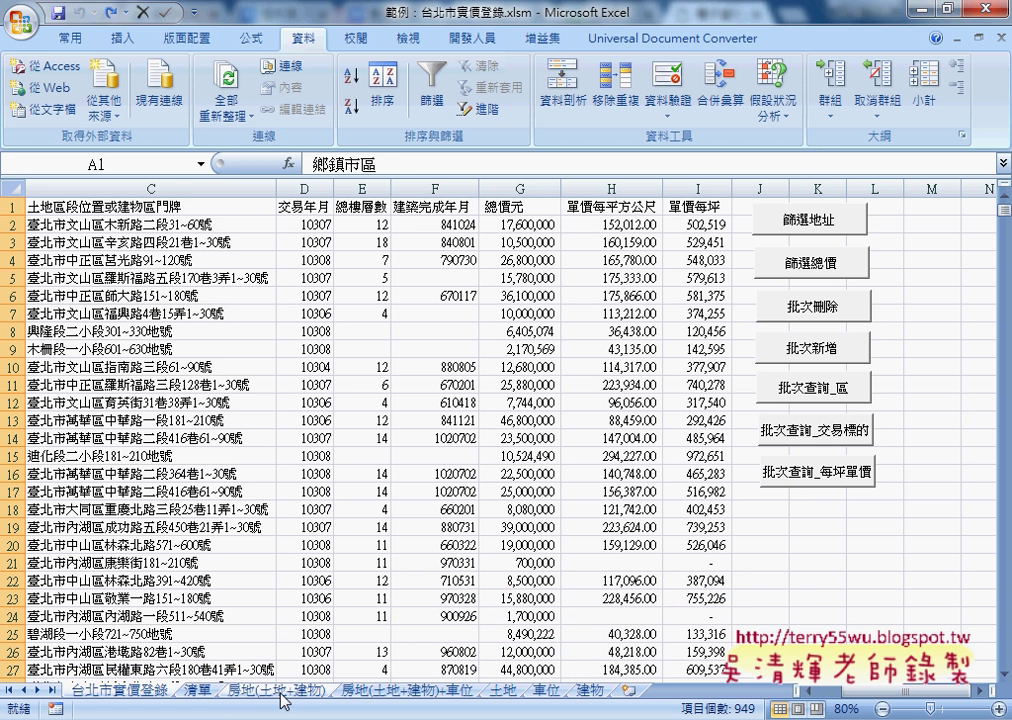
left_click(286, 699)
right_click(298, 698)
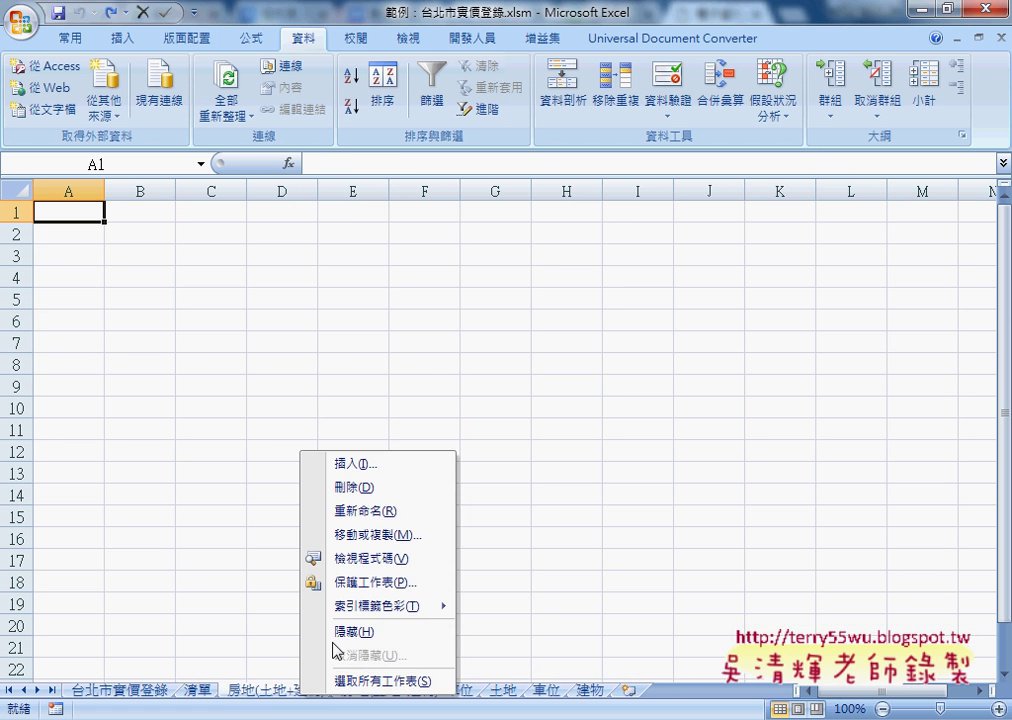
left_click(391, 488)
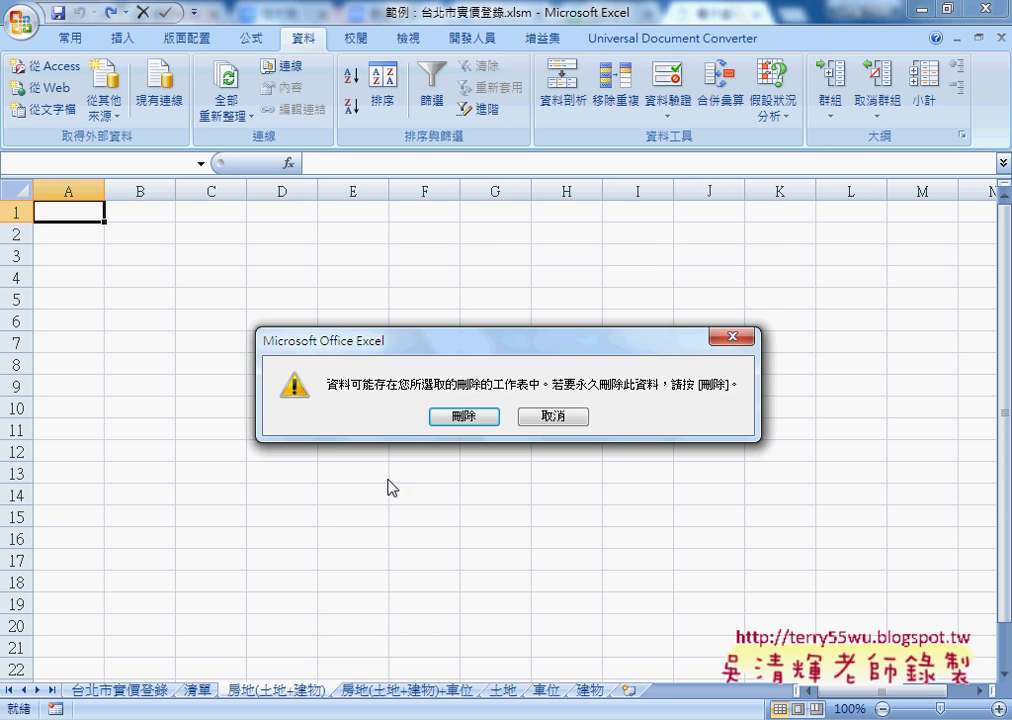
left_click(460, 418)
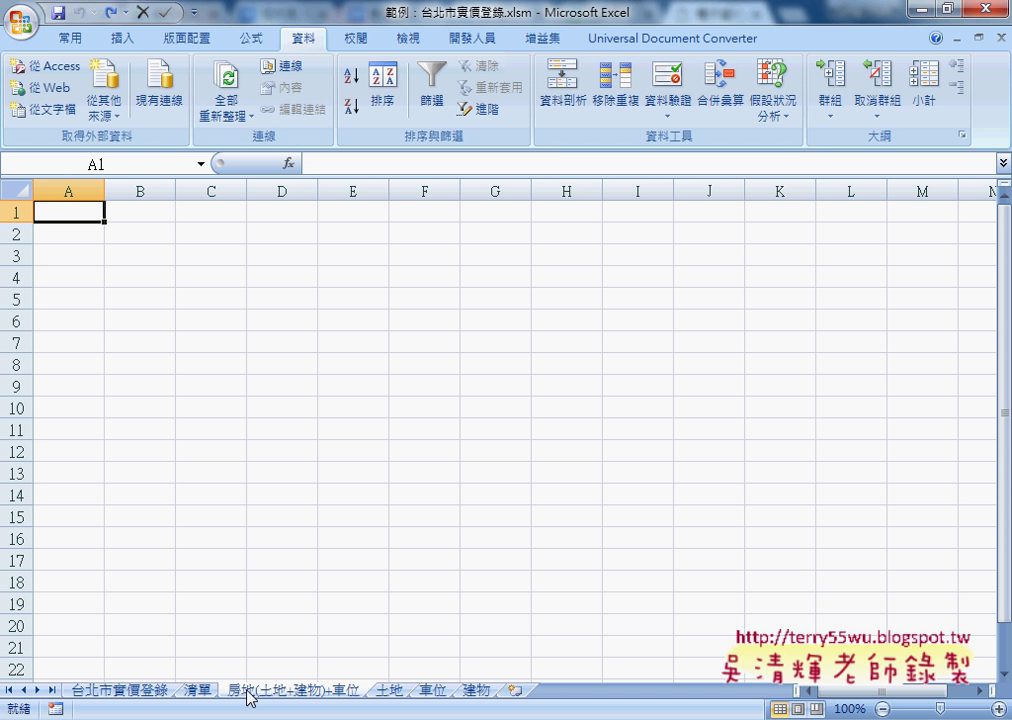
- Delete the 建物 sheet from the workbook
left_click(481, 691)
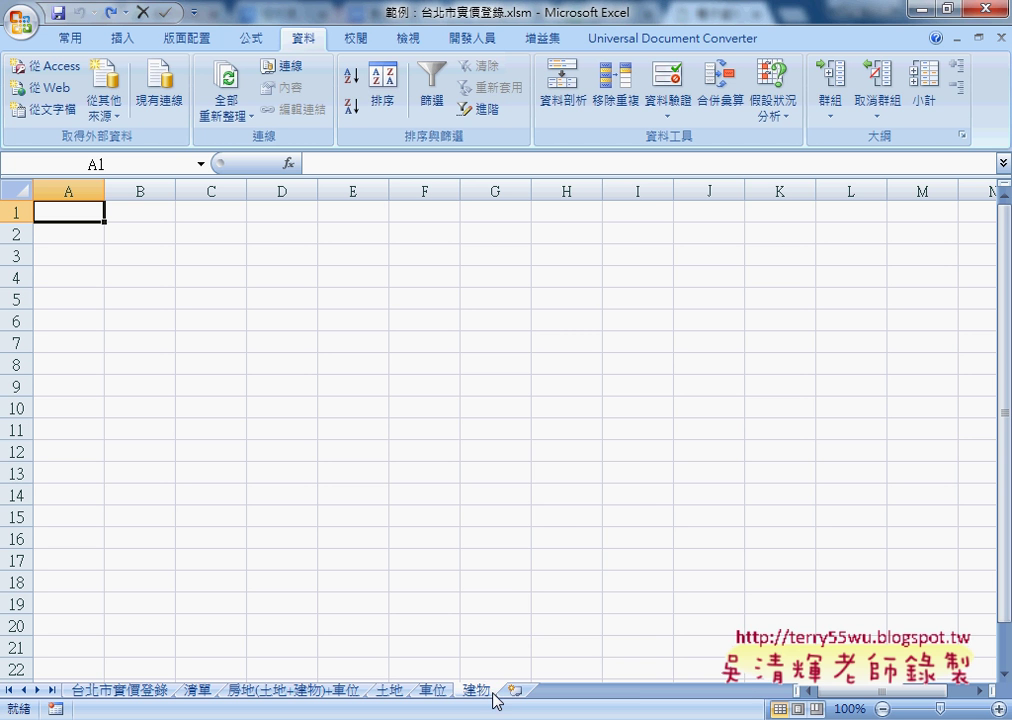
right_click(488, 692)
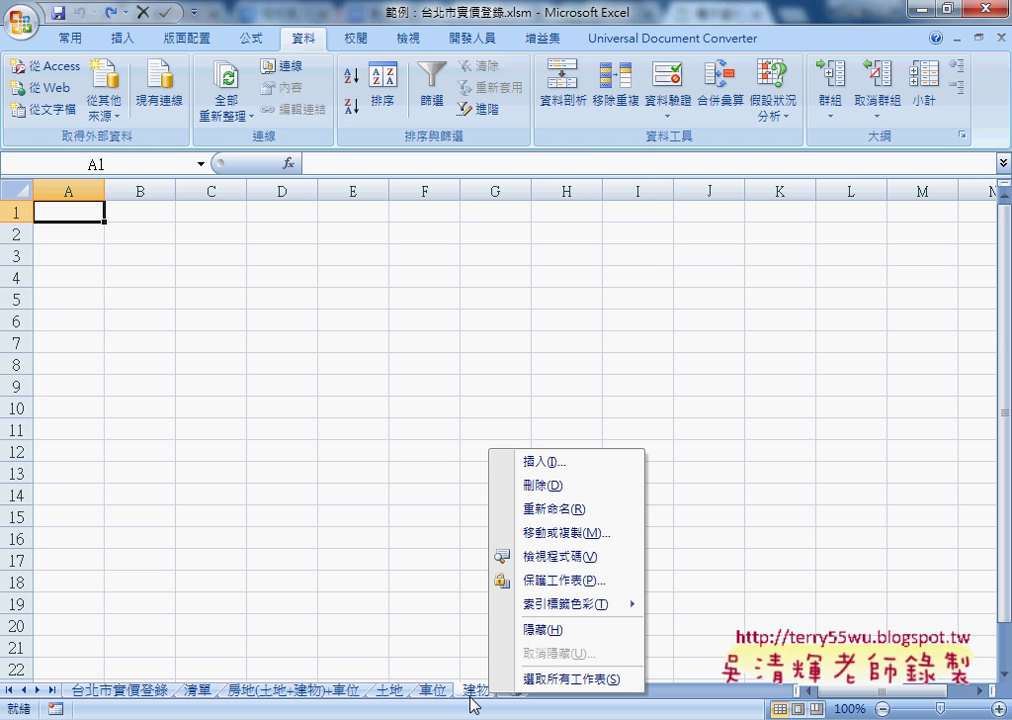
left_click(561, 489)
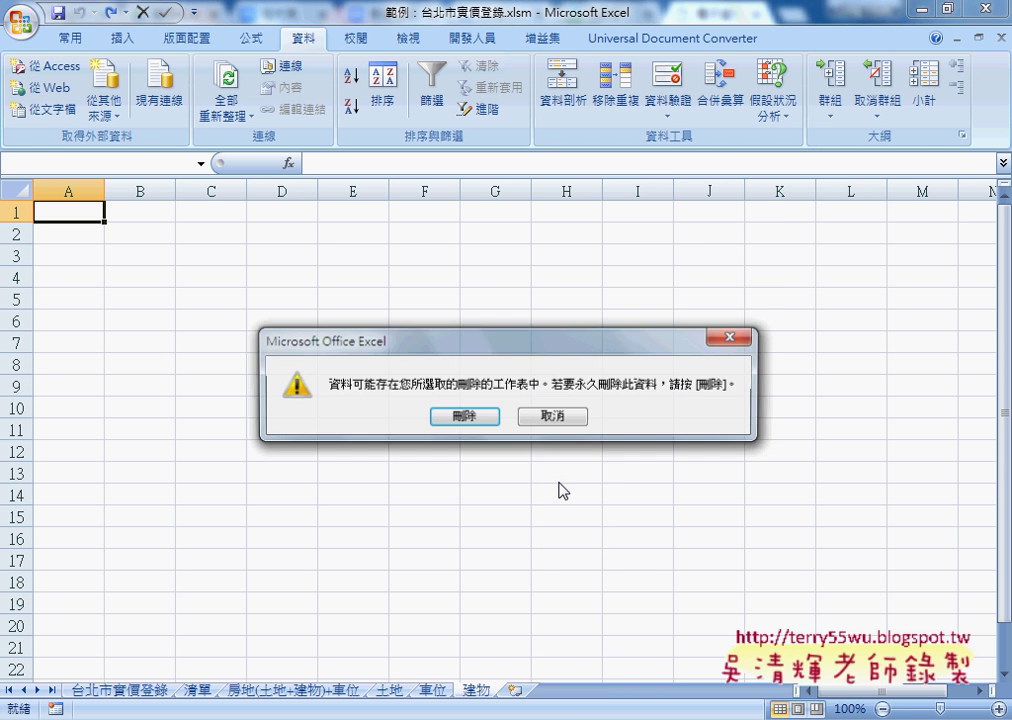
left_click(461, 414)
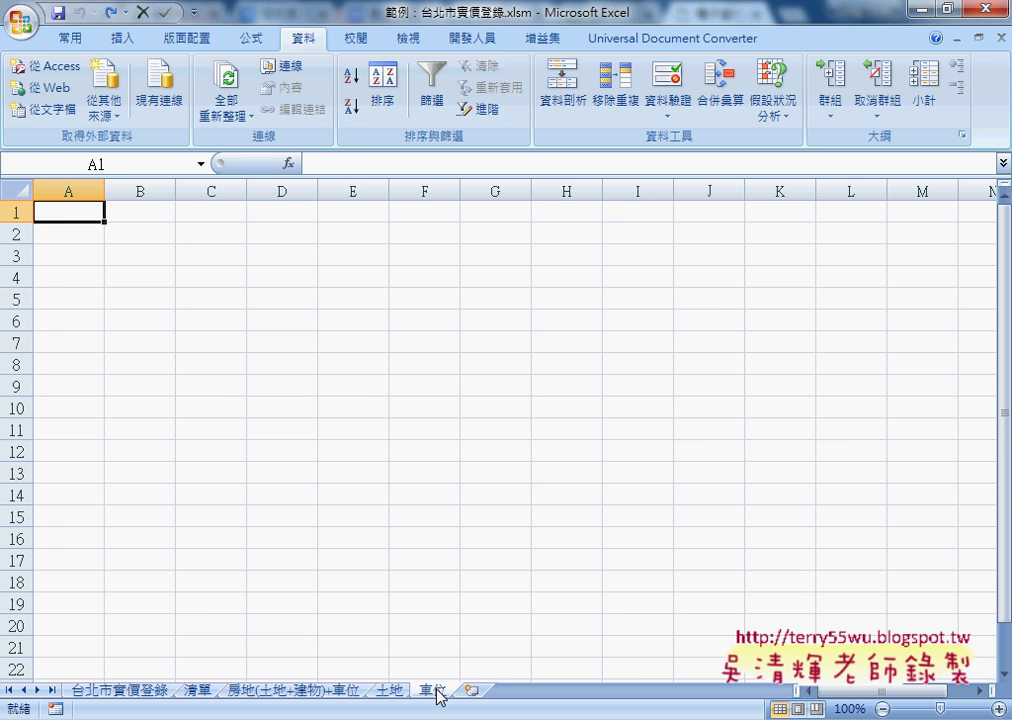
- From 台北市實價登錄, use the 批次新增 button to rebuild the five transaction-type sheets
left_click(120, 690)
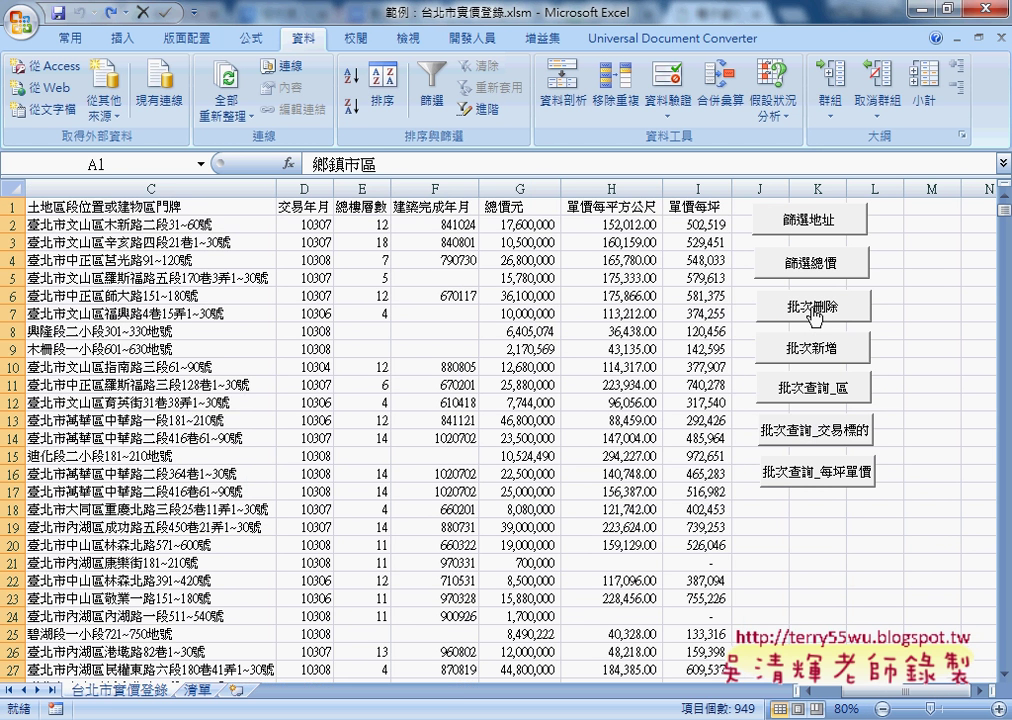
left_click(814, 352)
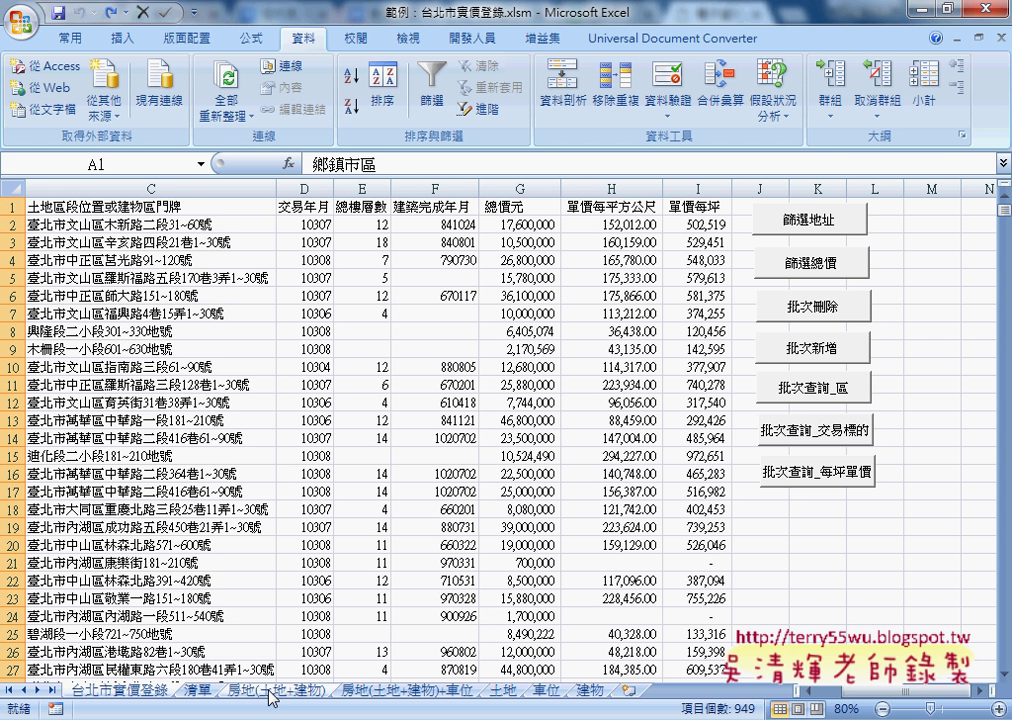
- Delete the 建物 sheet manually, then clear the remaining type sheets with 批次刪除
right_click(586, 690)
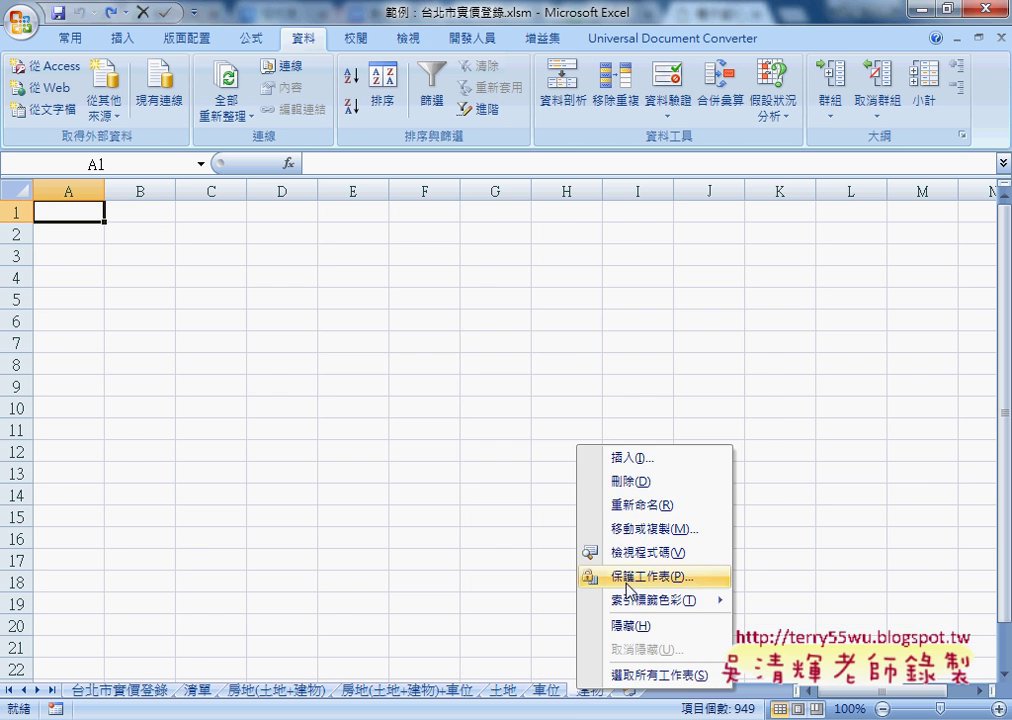
left_click(645, 482)
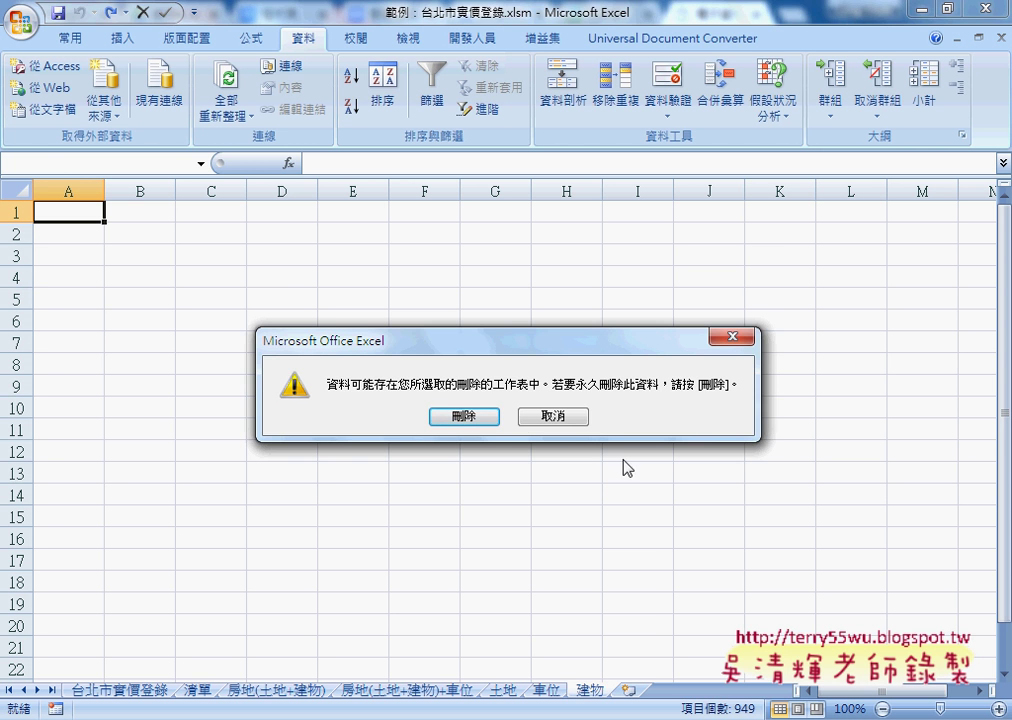
left_click(472, 414)
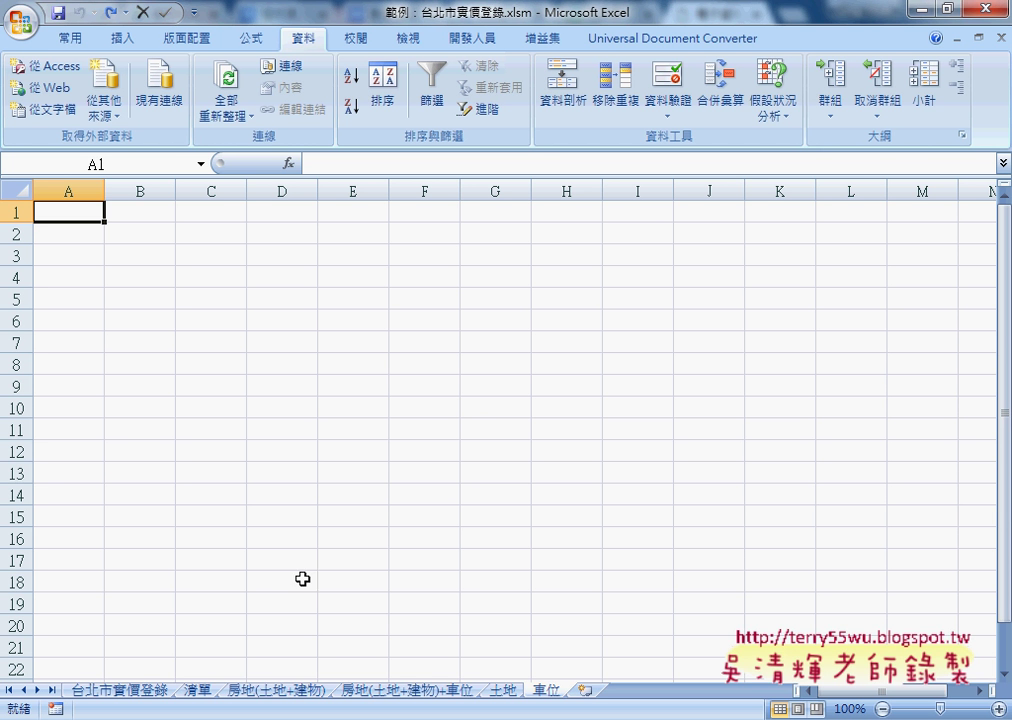
left_click(160, 689)
left_click(824, 310)
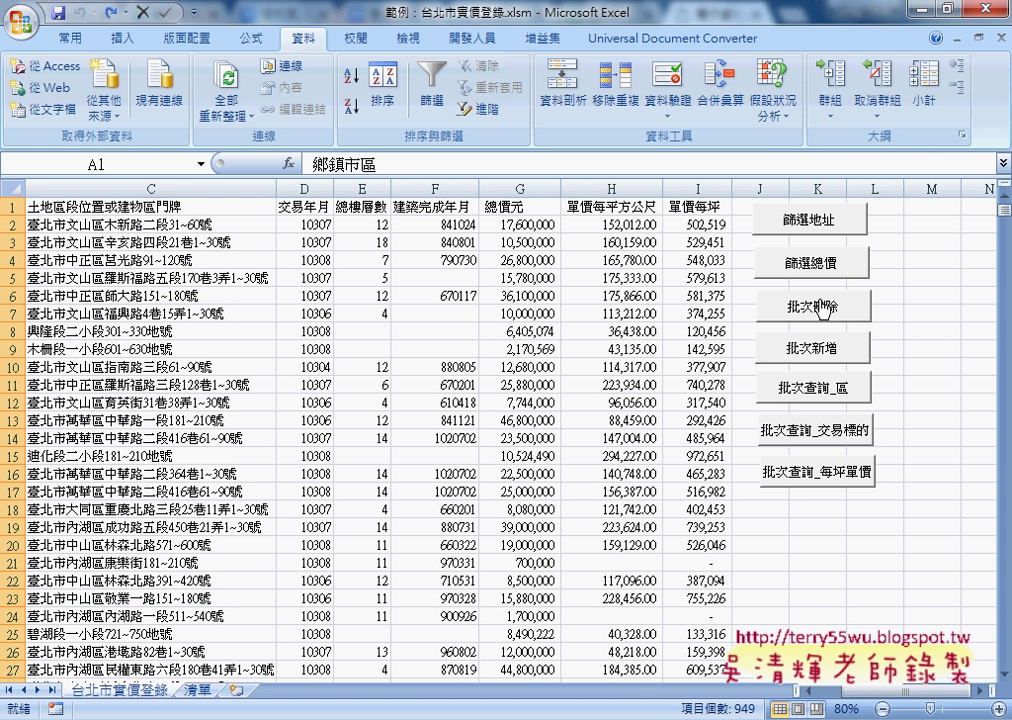
- Open the 批次刪除 button's assigned macro in the VBA editor, showing Module2's code
right_click(822, 310)
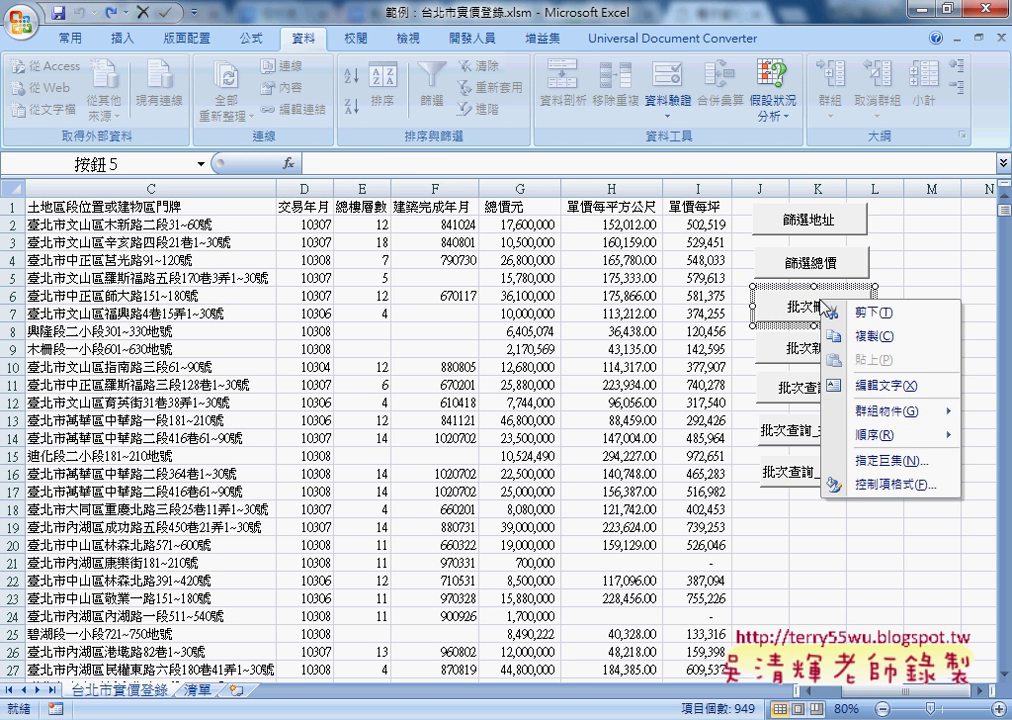
left_click(962, 341)
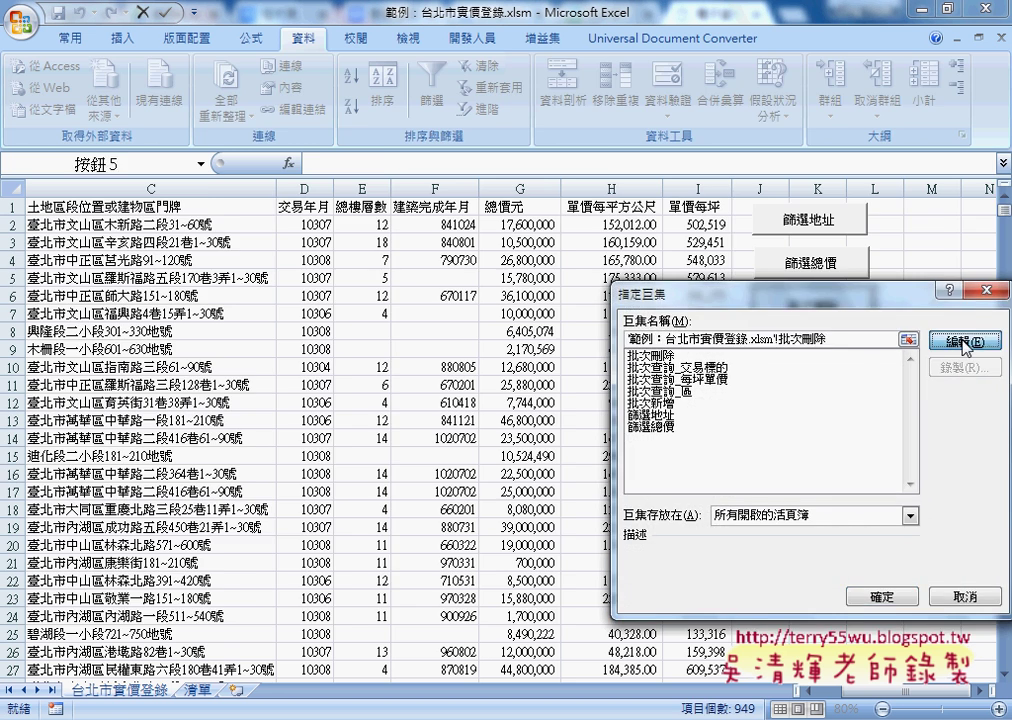
left_click_drag(503, 75, 452, 76)
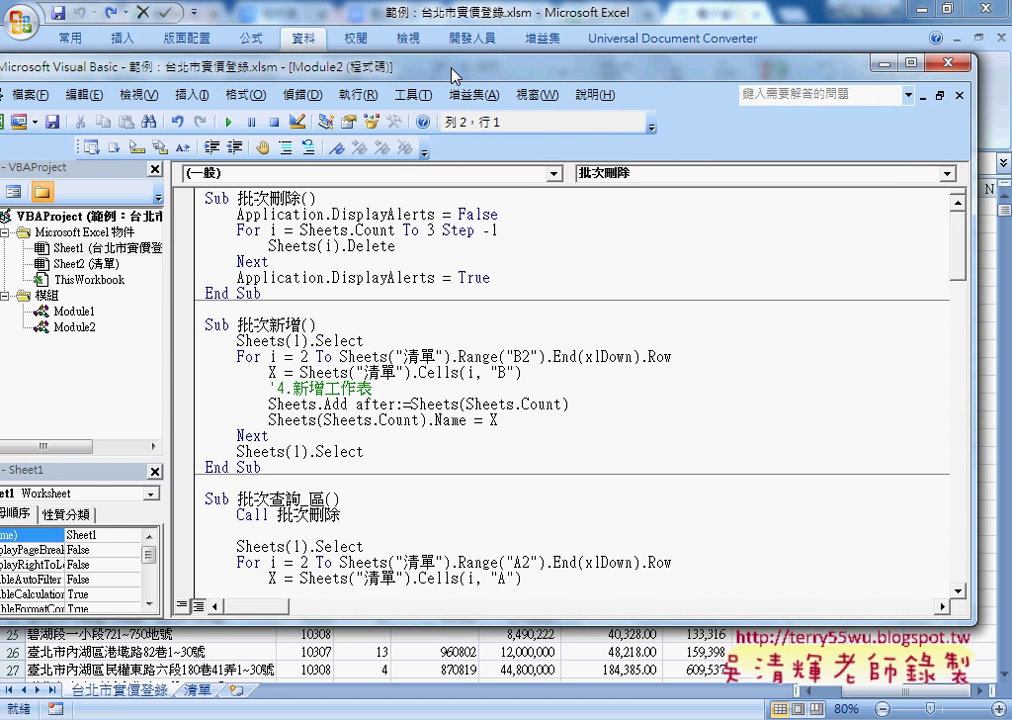
left_click(75, 327)
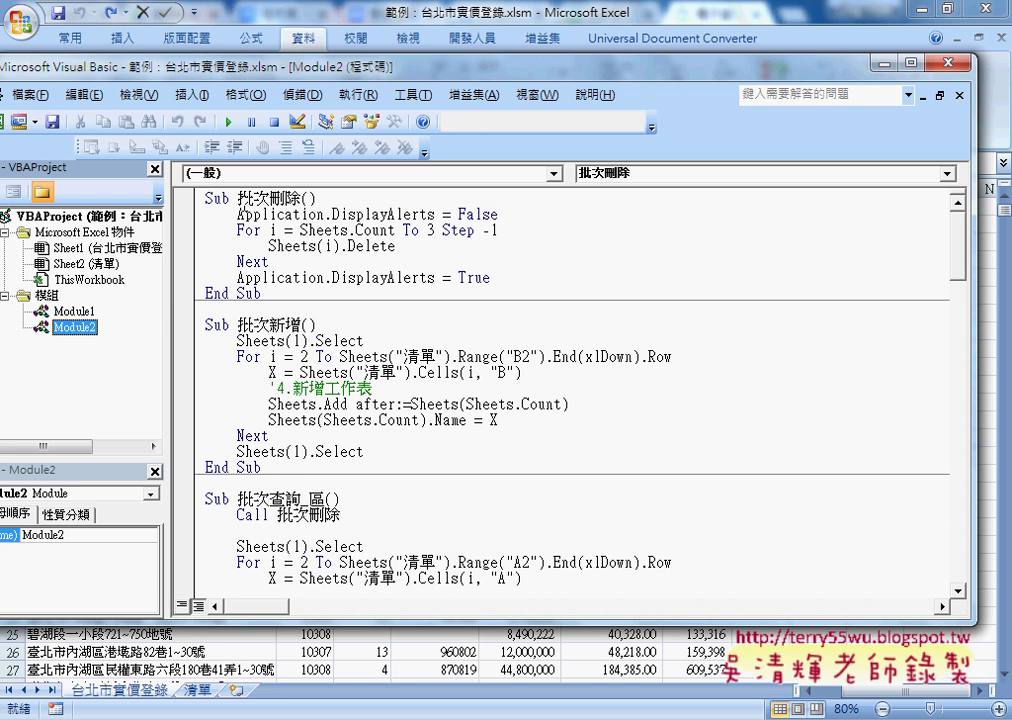
double_click(296, 199)
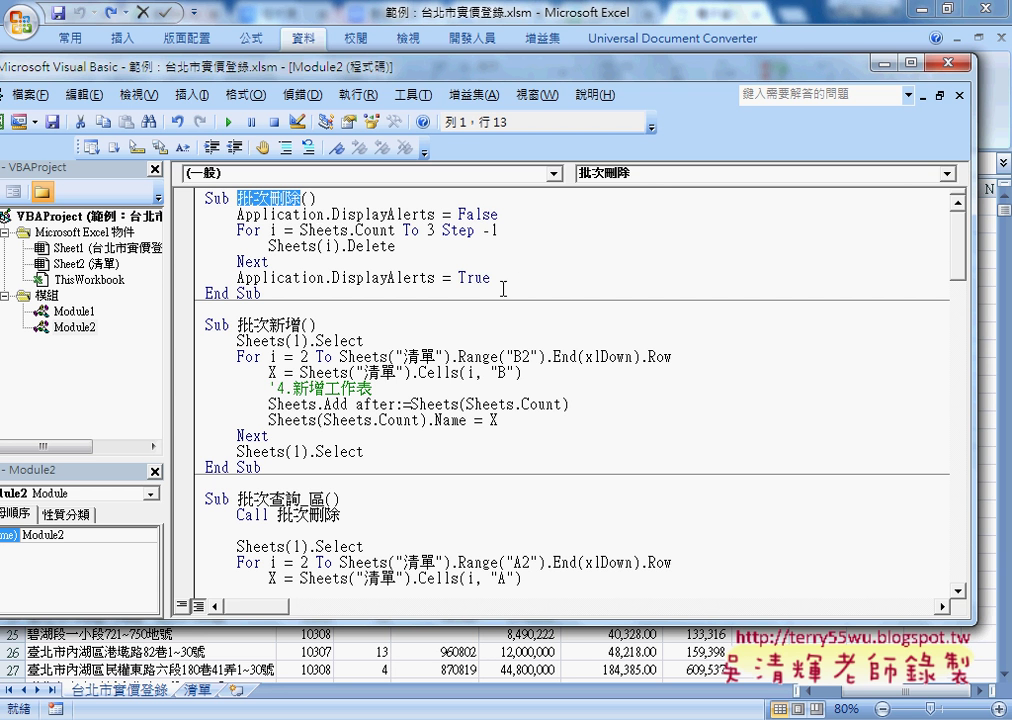
- Try removing the loop lines and changing Sheets(i) to Sheets(7), then undo those edits
left_click_drag(514, 280, 162, 262)
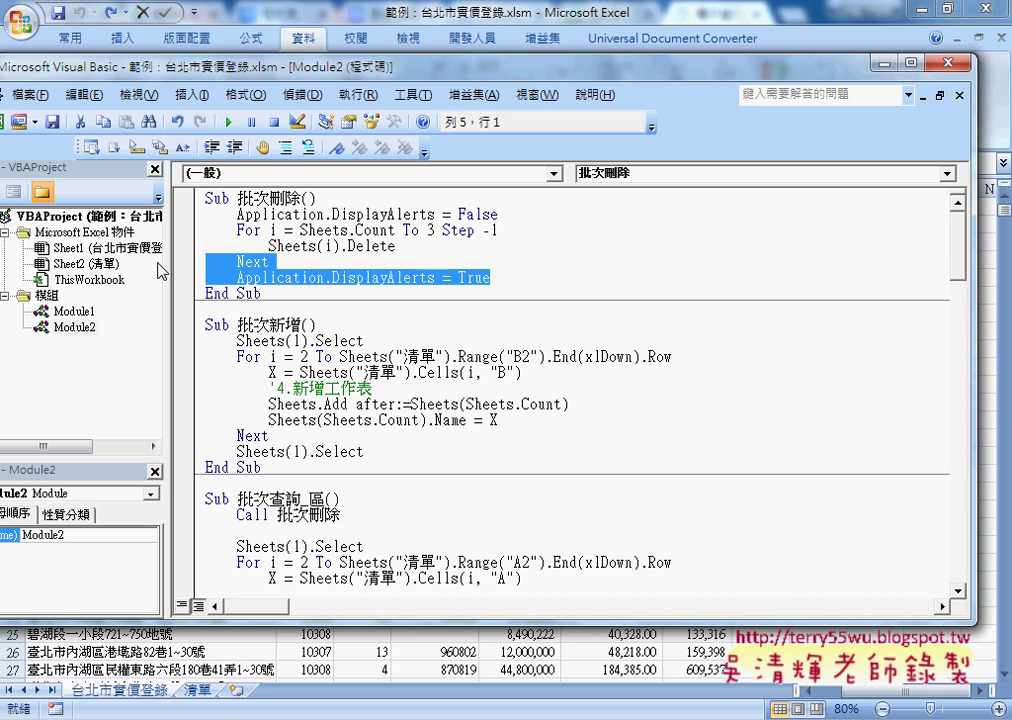
key("Delete")
left_click_drag(498, 230, 176, 216)
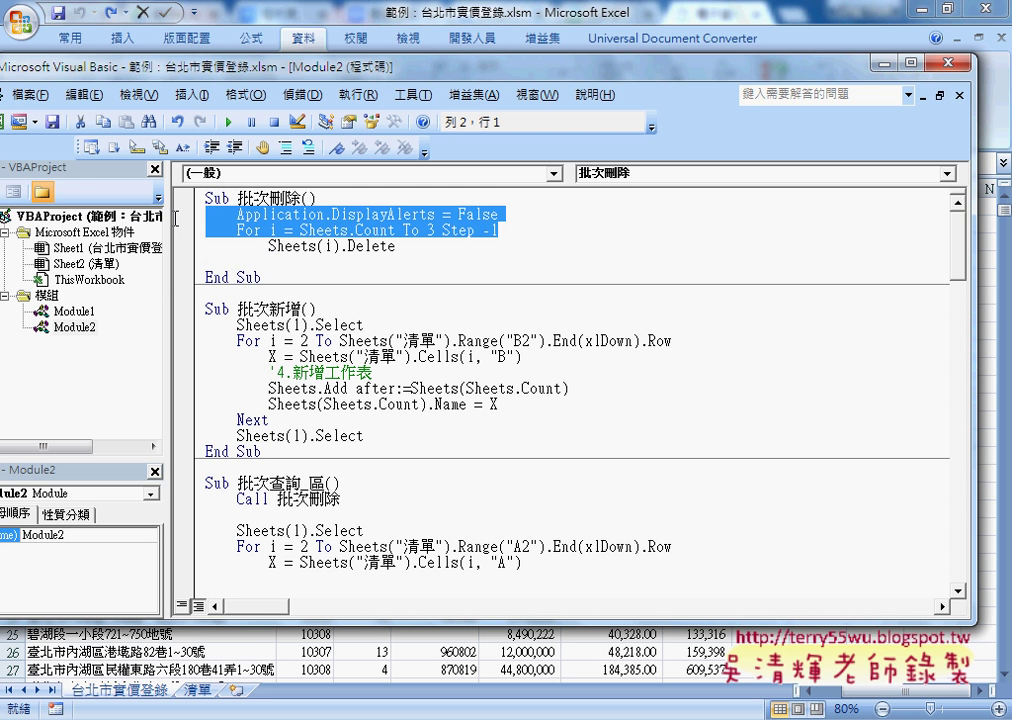
key("Delete")
left_click(298, 231)
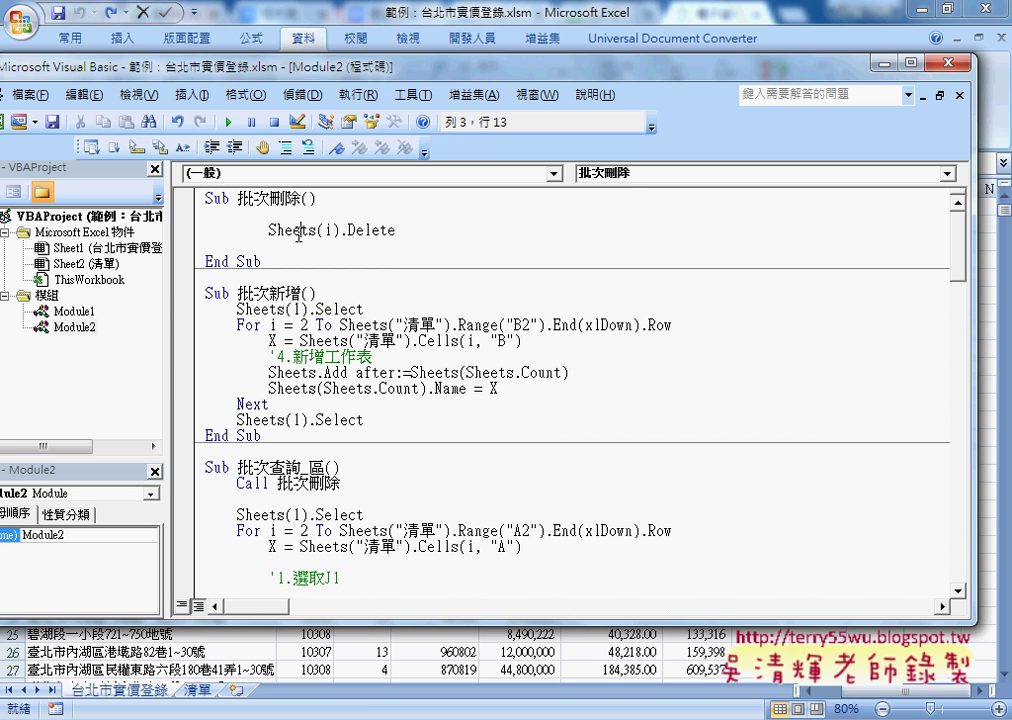
double_click(330, 231)
type("7")
double_click(330, 231)
key("ctrl+z")
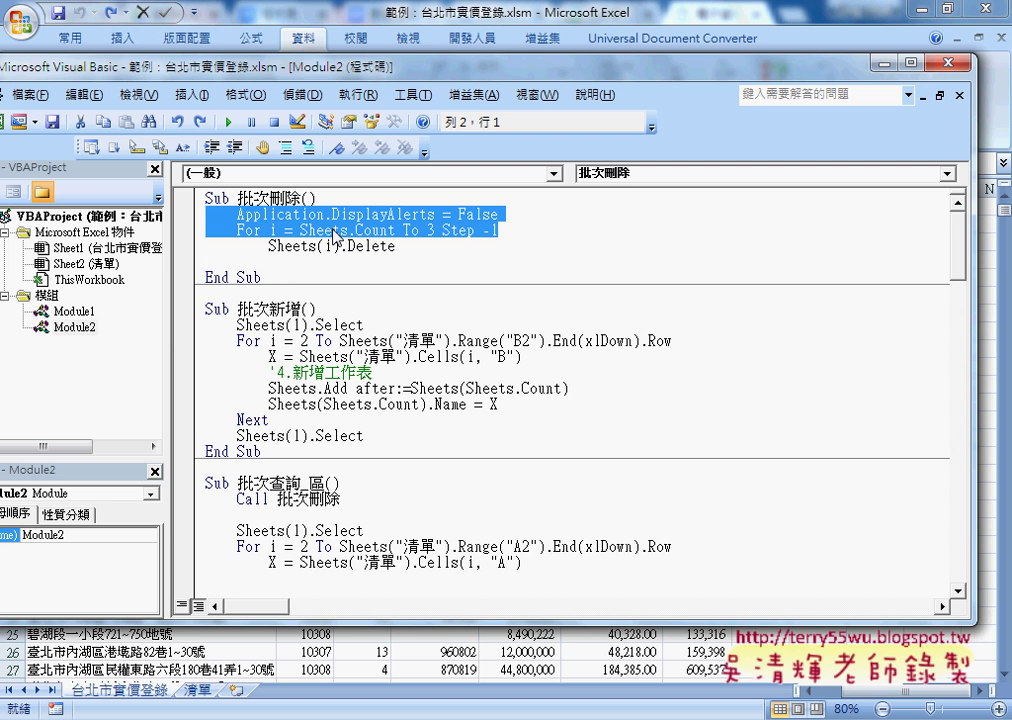
key("ctrl+z")
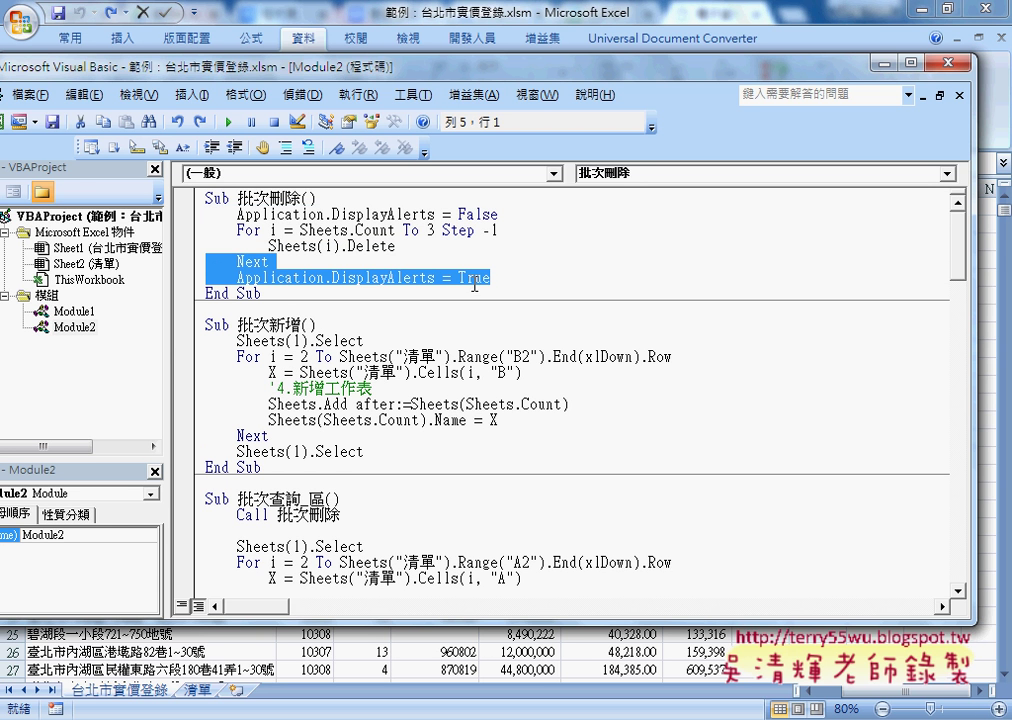
- Delete the DisplayAlerts = True and DisplayAlerts = False lines, keeping the Sheets.Count loop
left_click_drag(505, 279, 185, 281)
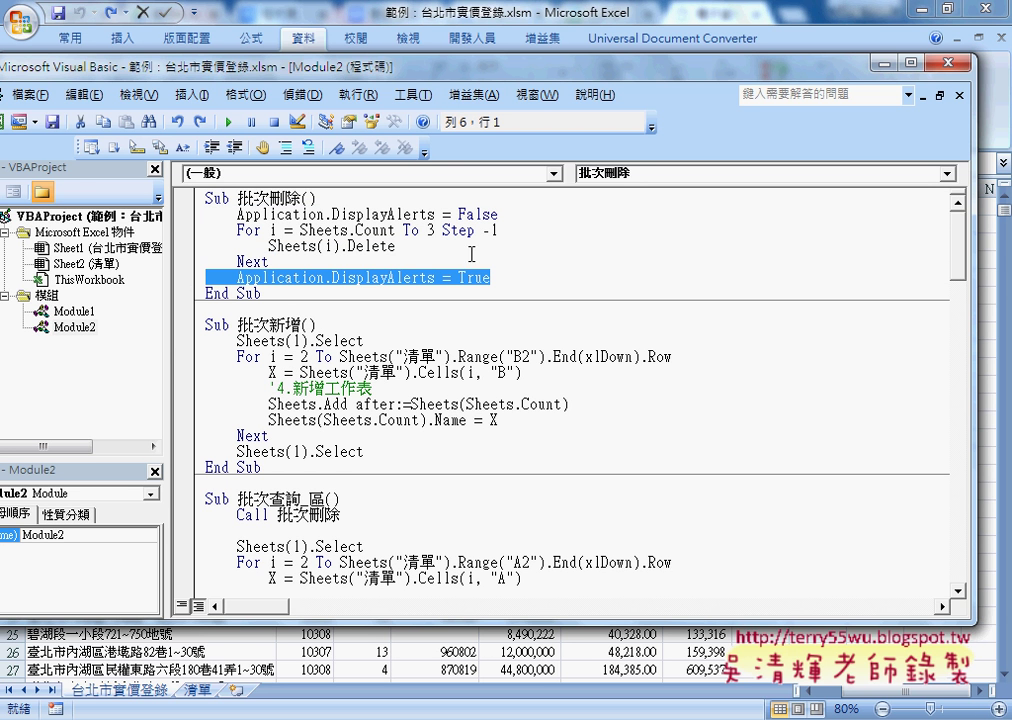
key("Delete")
left_click_drag(522, 216, 190, 215)
key("Delete")
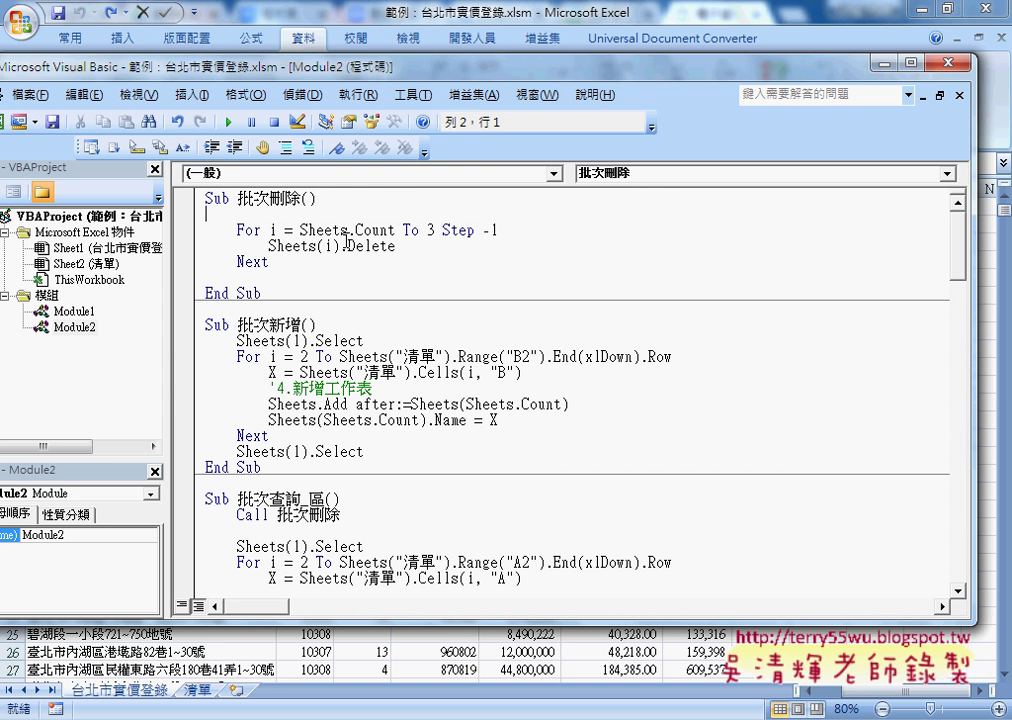
double_click(329, 245)
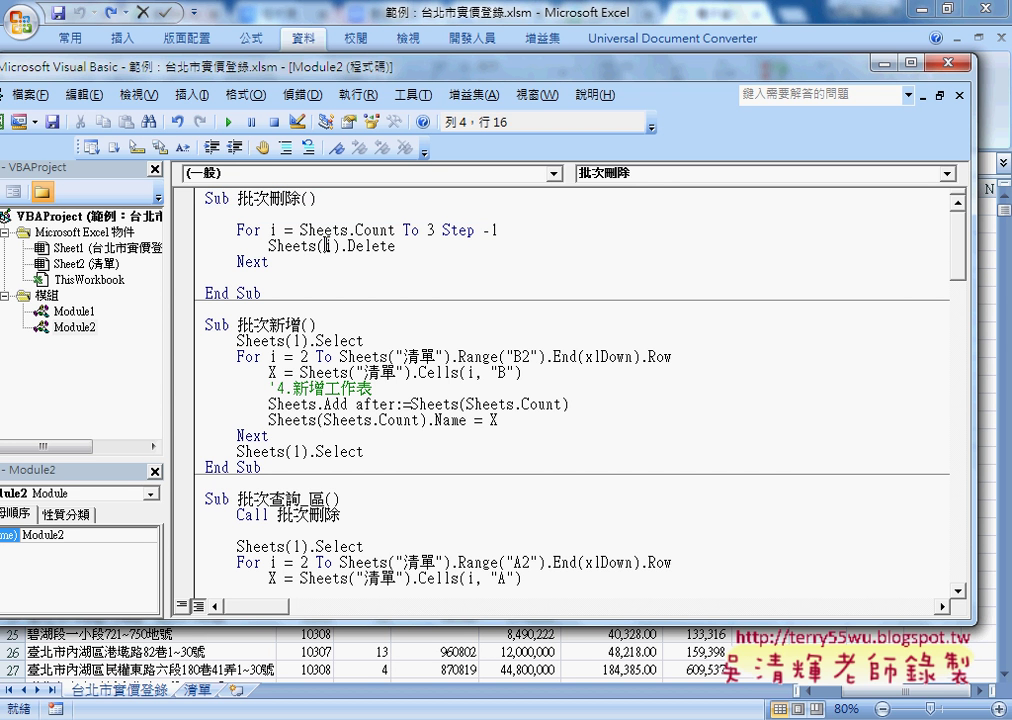
double_click(272, 230)
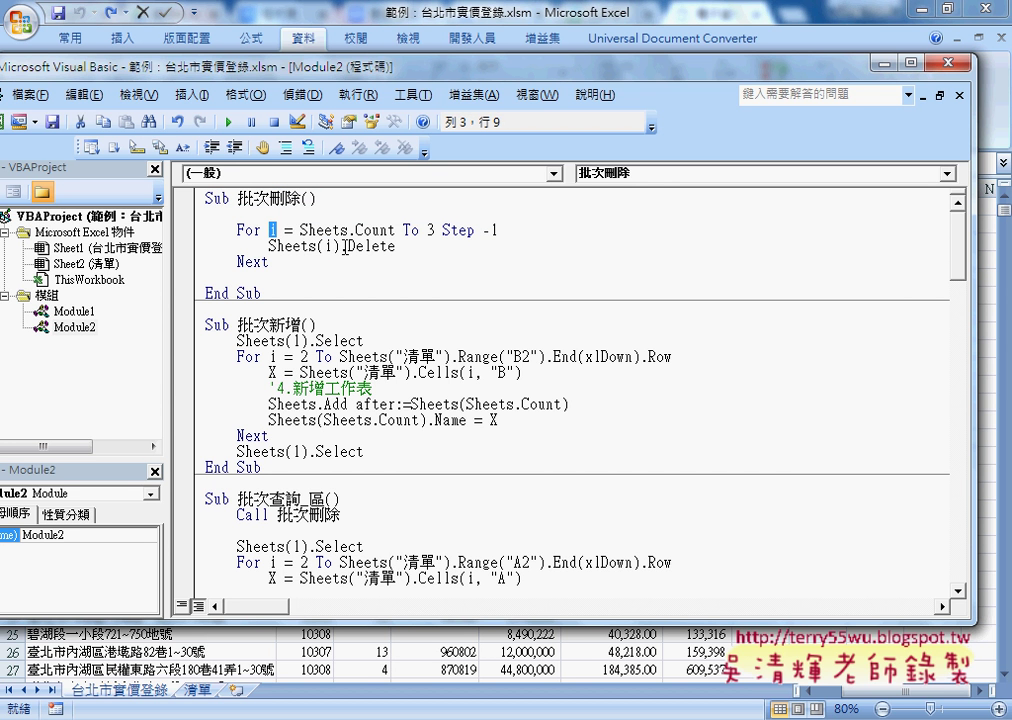
left_click_drag(300, 230, 397, 230)
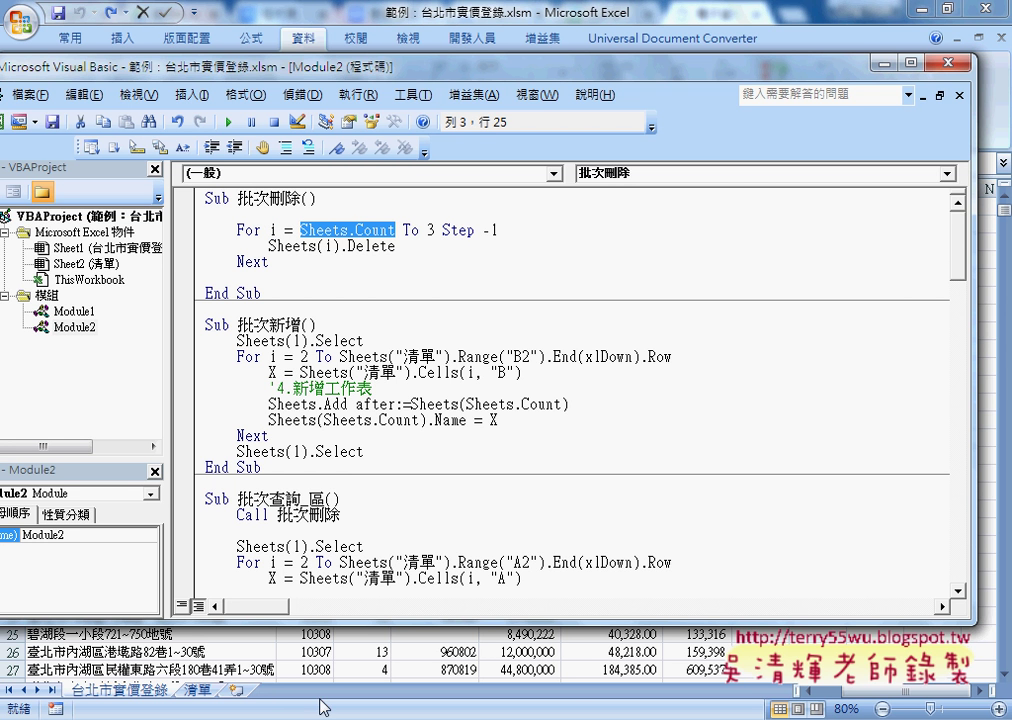
- Run the 批次新增 macro, then inspect the delete loop's Sheets.Count To 3 bounds
left_click(413, 420)
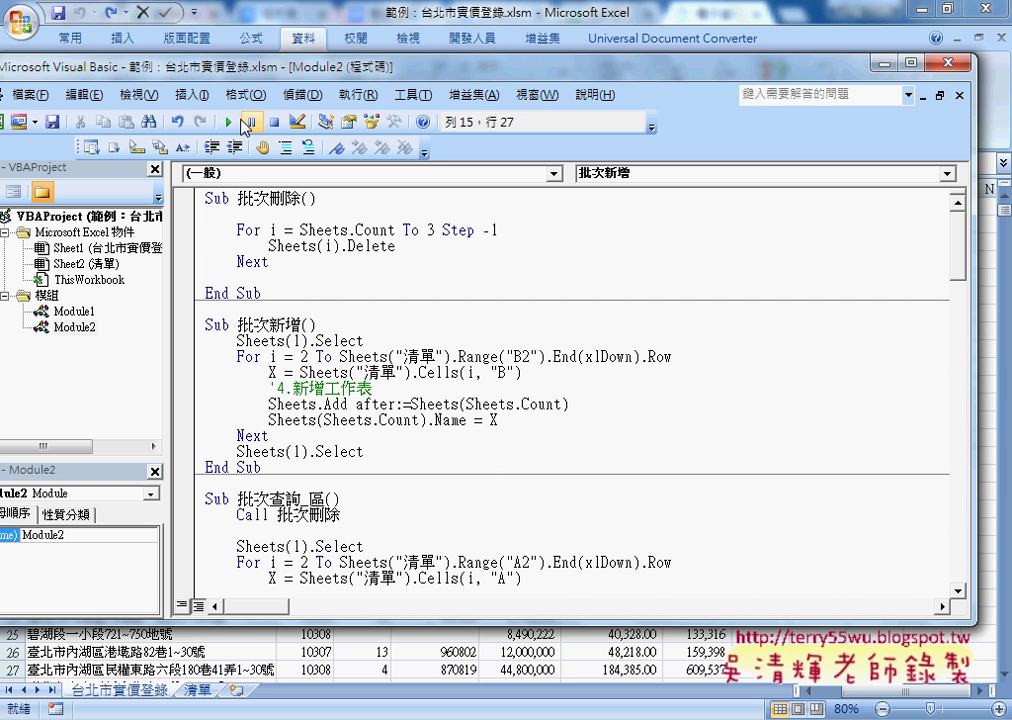
left_click(236, 121)
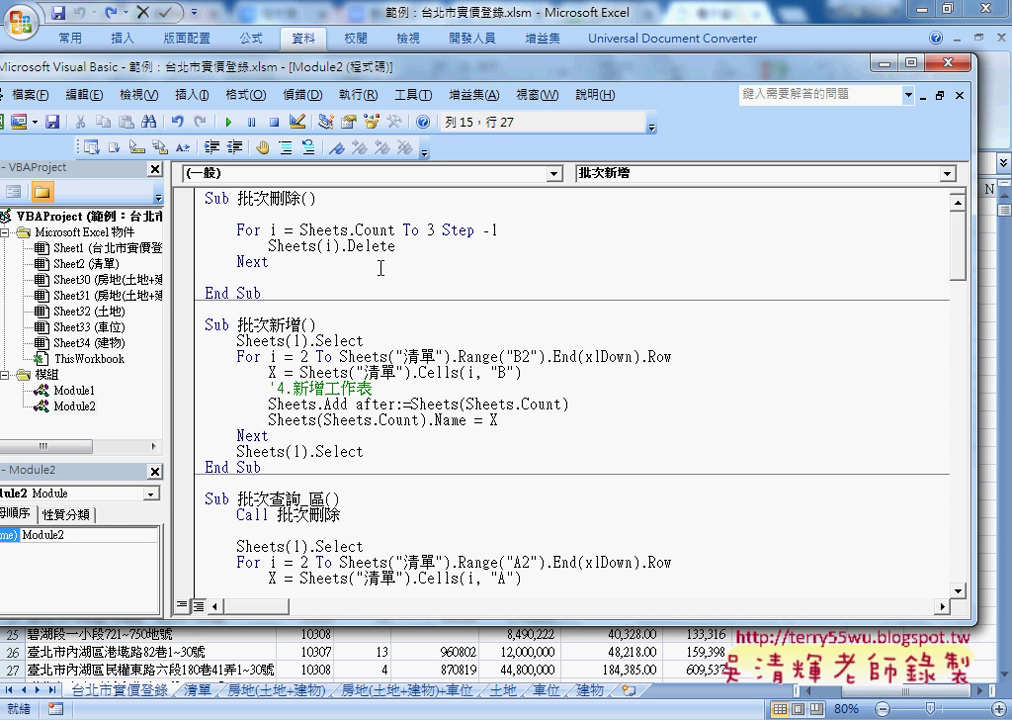
left_click_drag(300, 230, 398, 230)
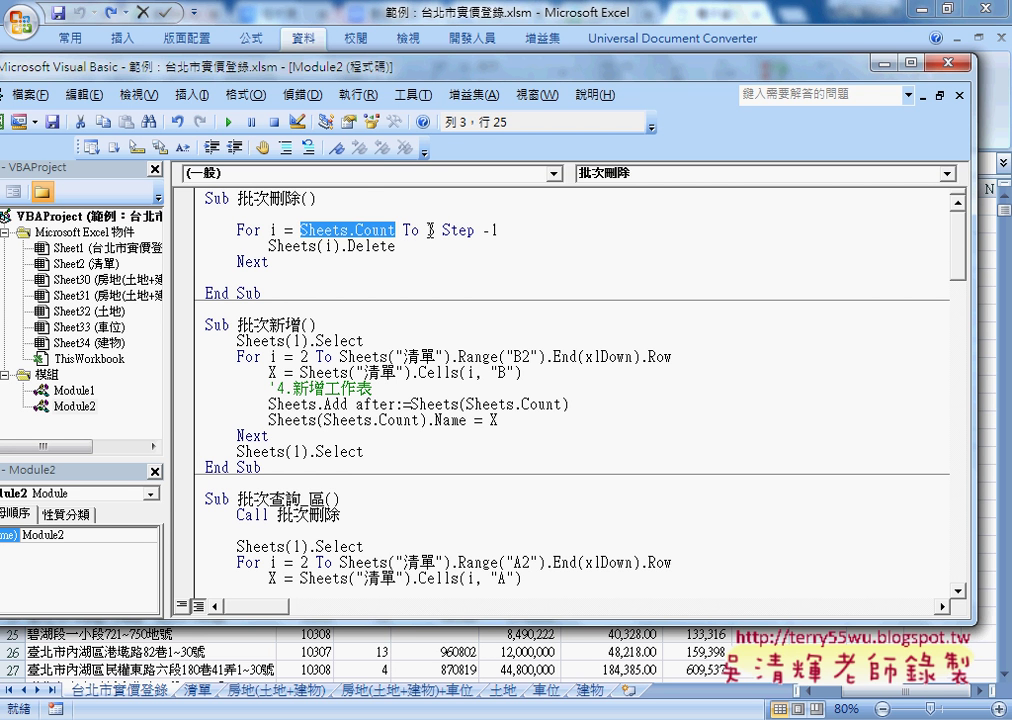
double_click(433, 230)
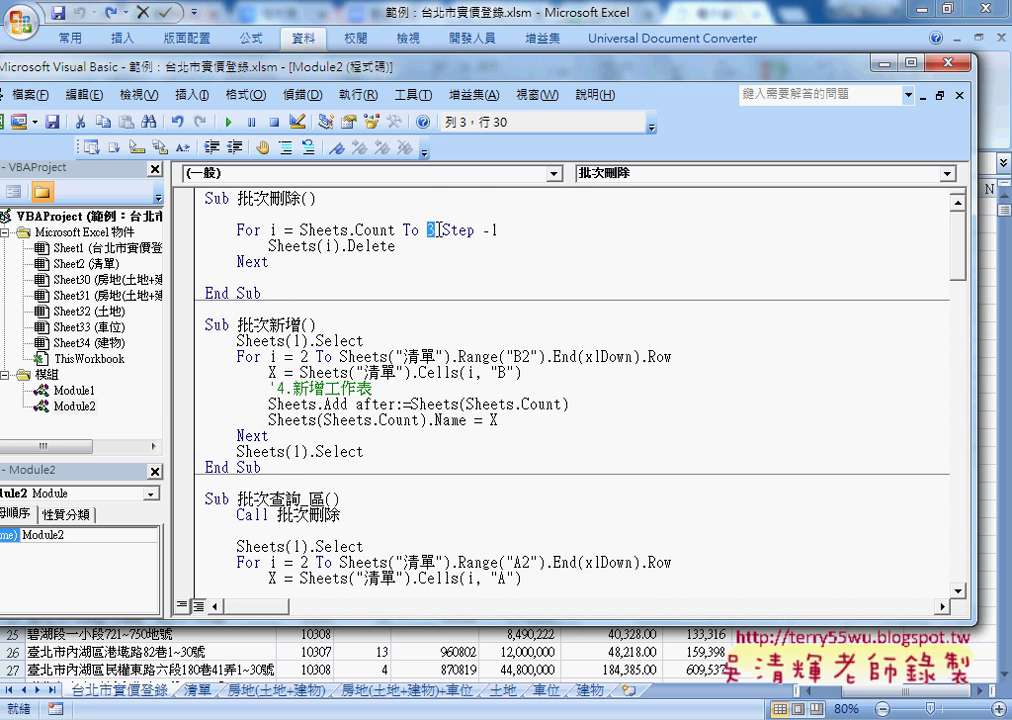
left_click_drag(443, 230, 500, 229)
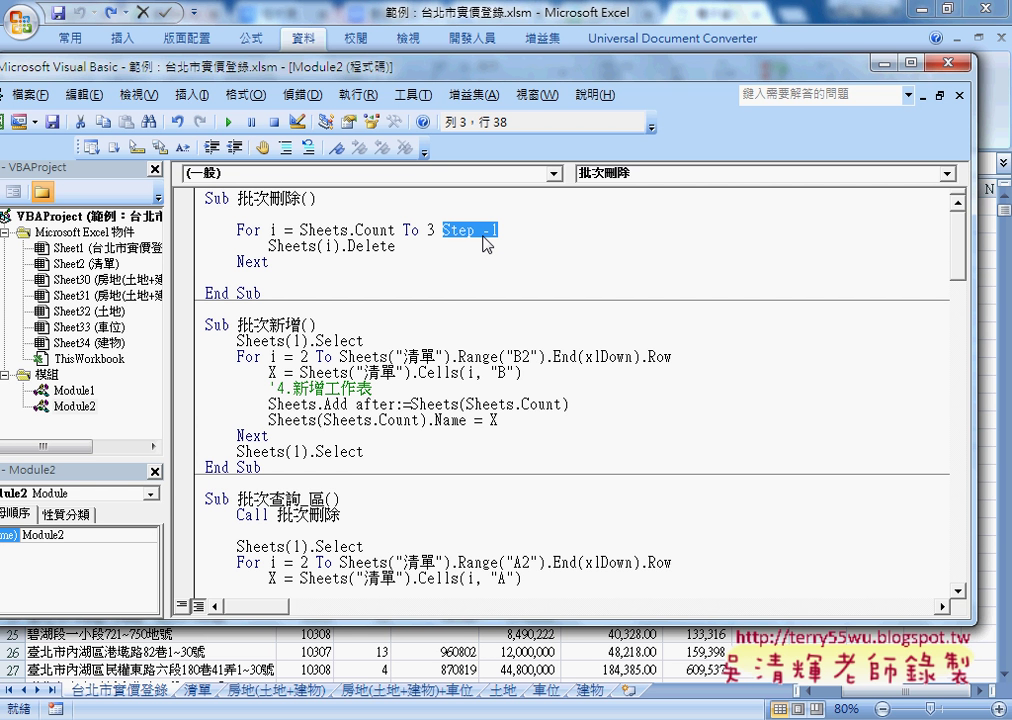
left_click_drag(396, 229, 300, 229)
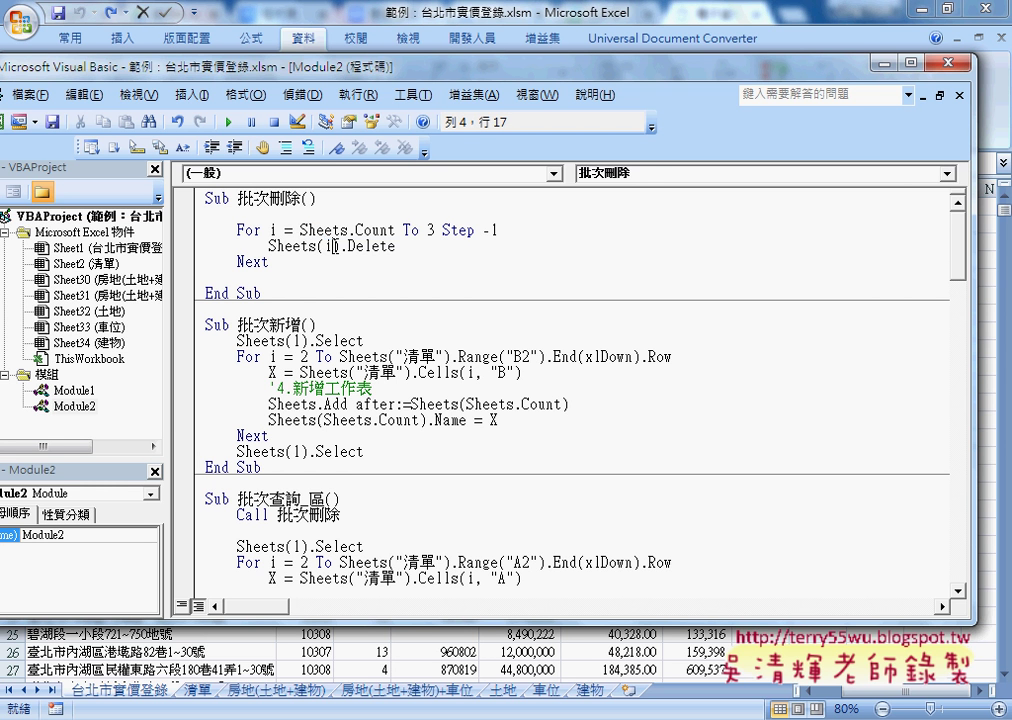
double_click(328, 246)
left_click_drag(269, 246, 398, 246)
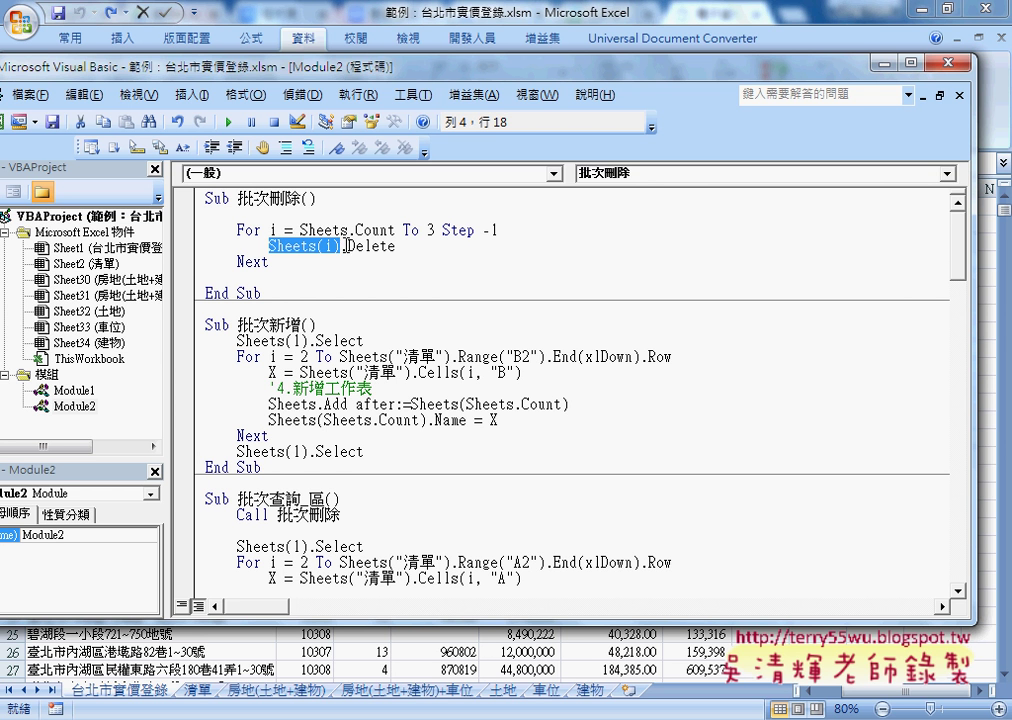
left_click(349, 246)
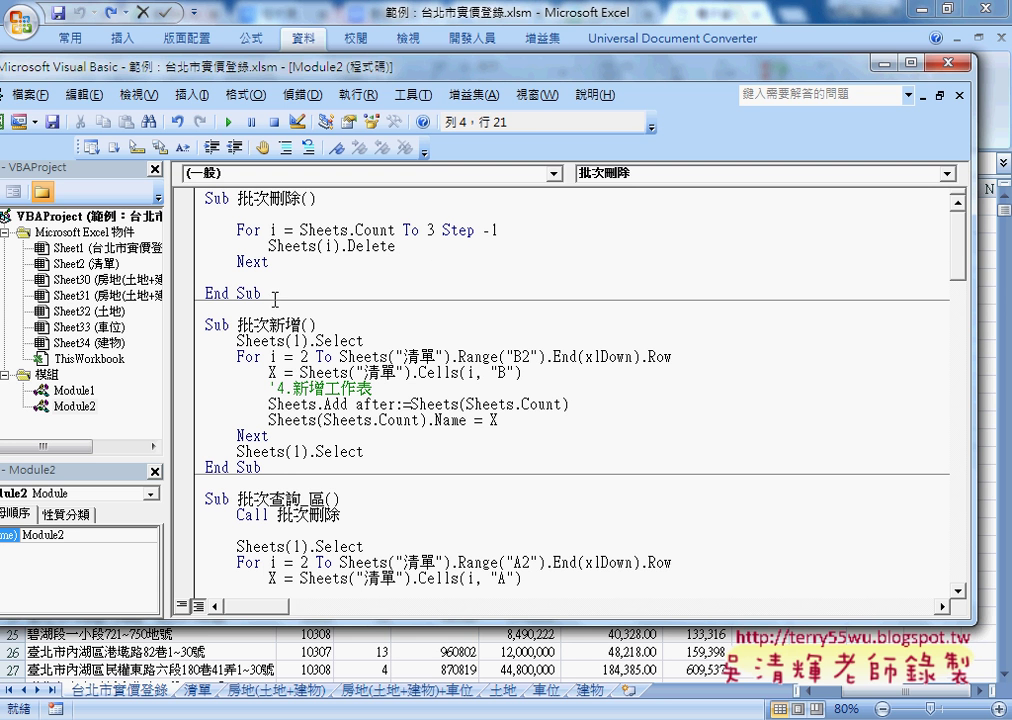
- Run 批次刪除 and confirm all five deletion prompts, starting with 建物
left_click(228, 126)
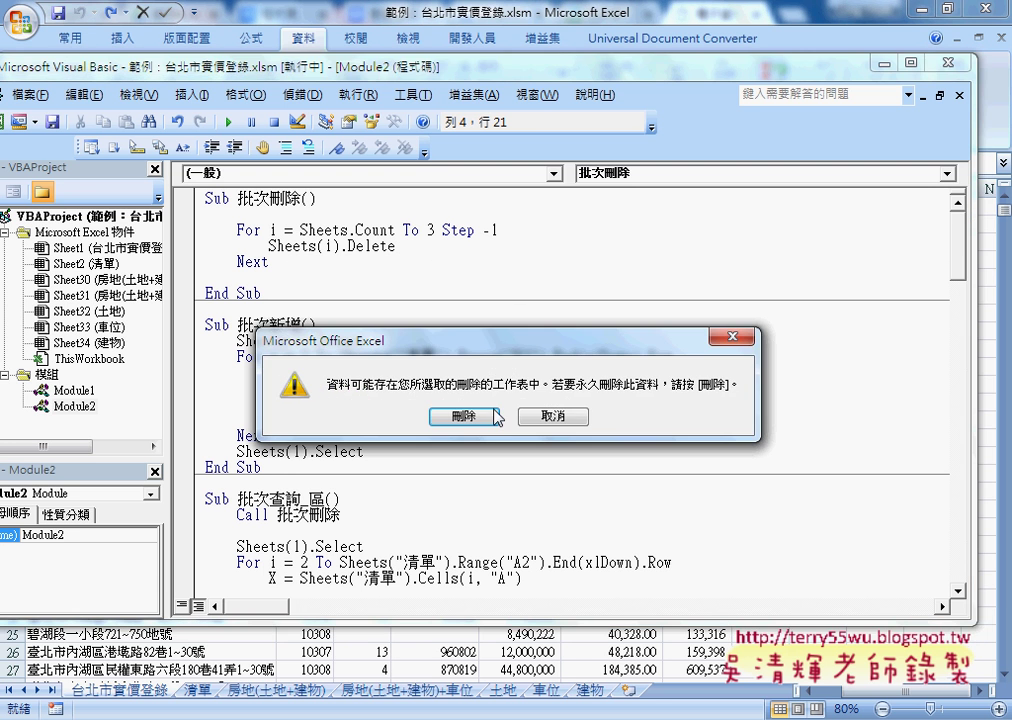
left_click(468, 417)
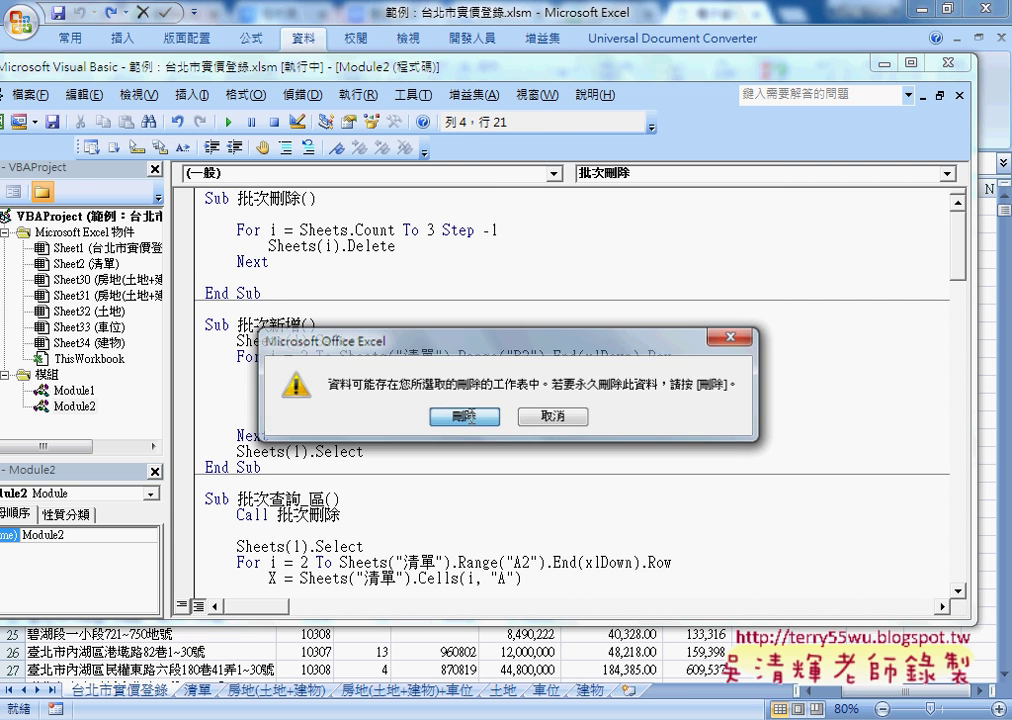
left_click(470, 417)
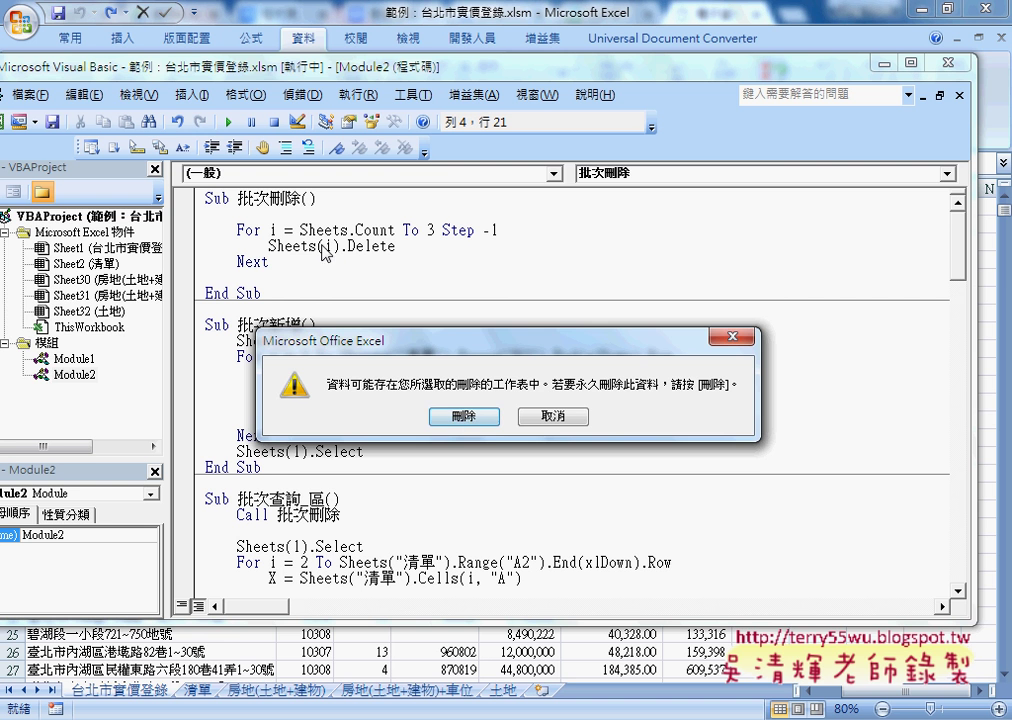
left_click(488, 417)
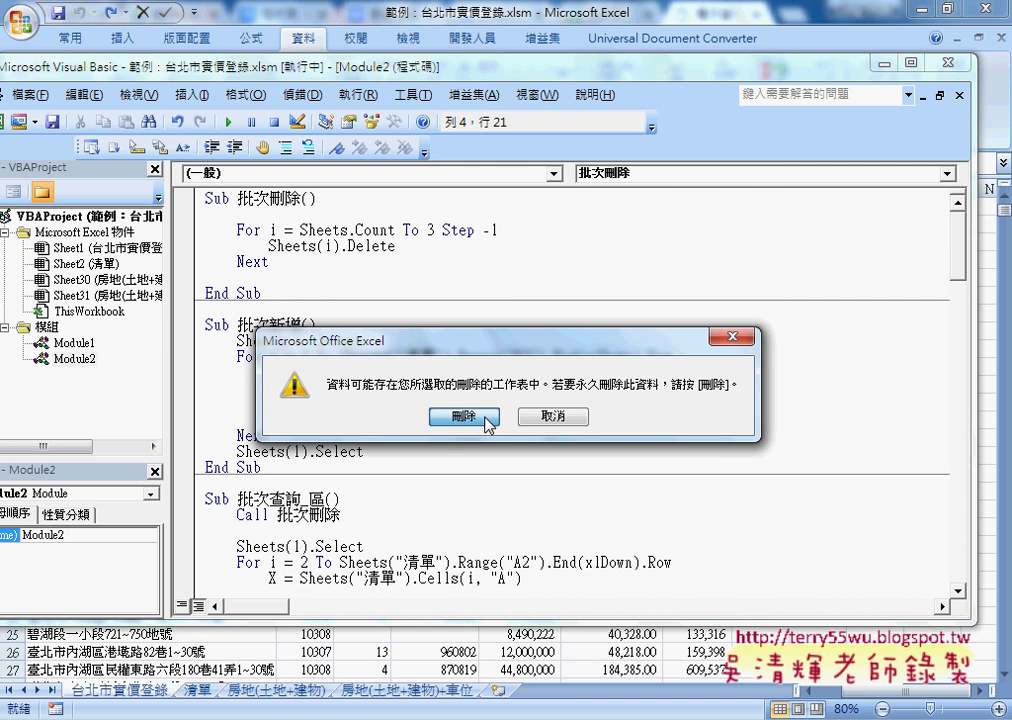
left_click(488, 417)
left_click(468, 418)
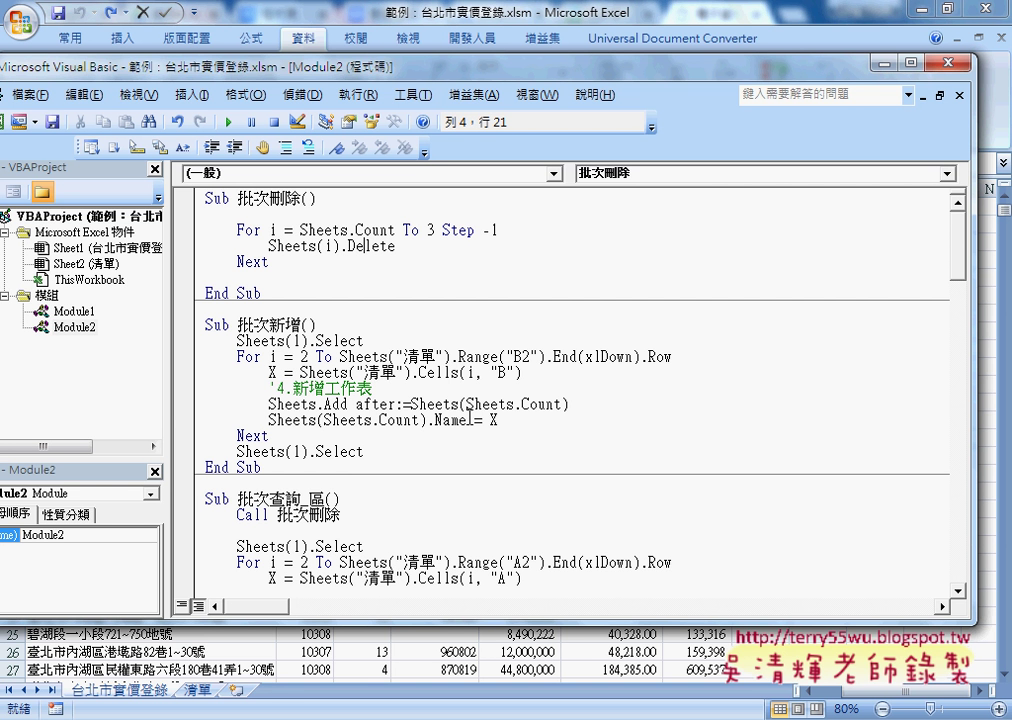
- Add an indented Application.DisplayAlerts = False line at the top of 批次刪除
left_click(206, 212)
key("Tab")
type("y")
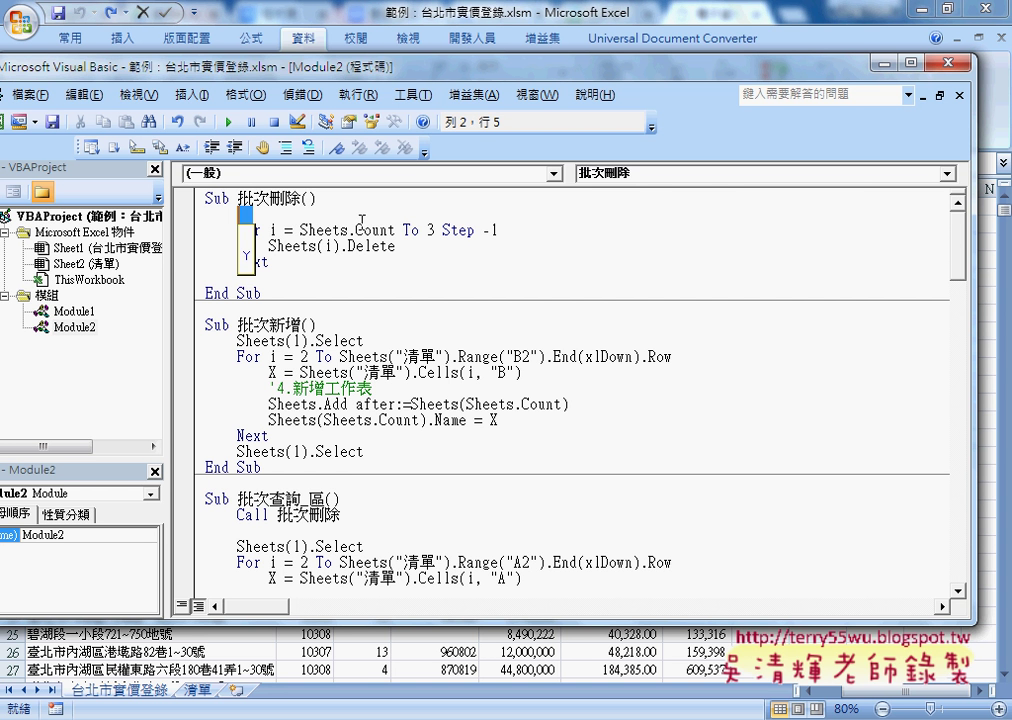
key("BackSpace")
type("app")
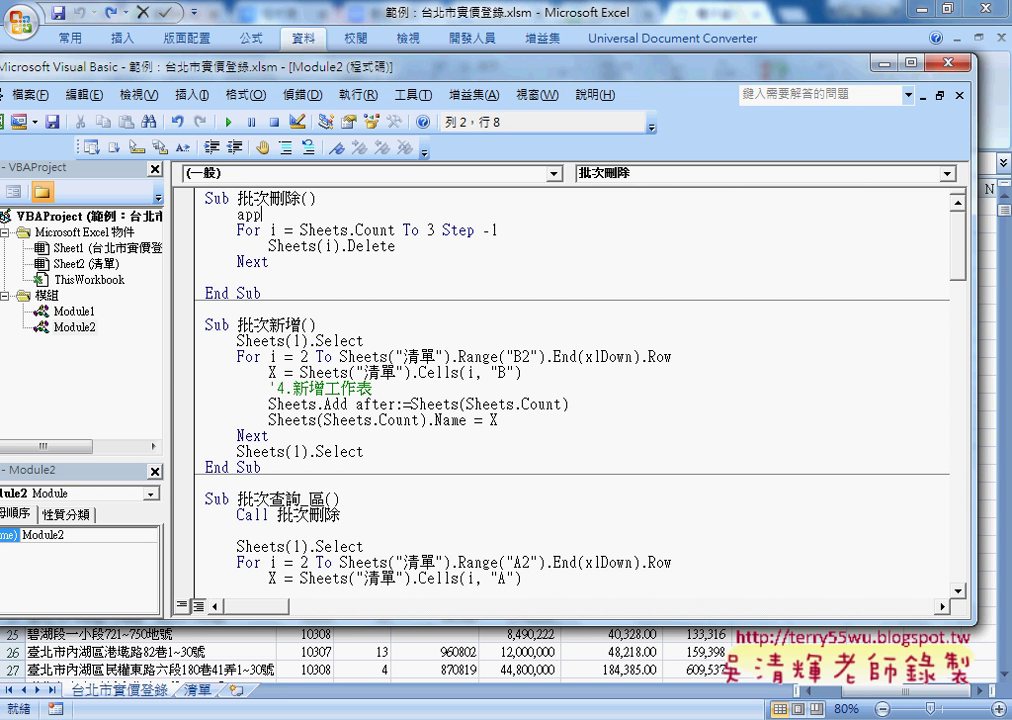
type("l")
type("icat")
type("io.")
key("BackSpace")
type("n.")
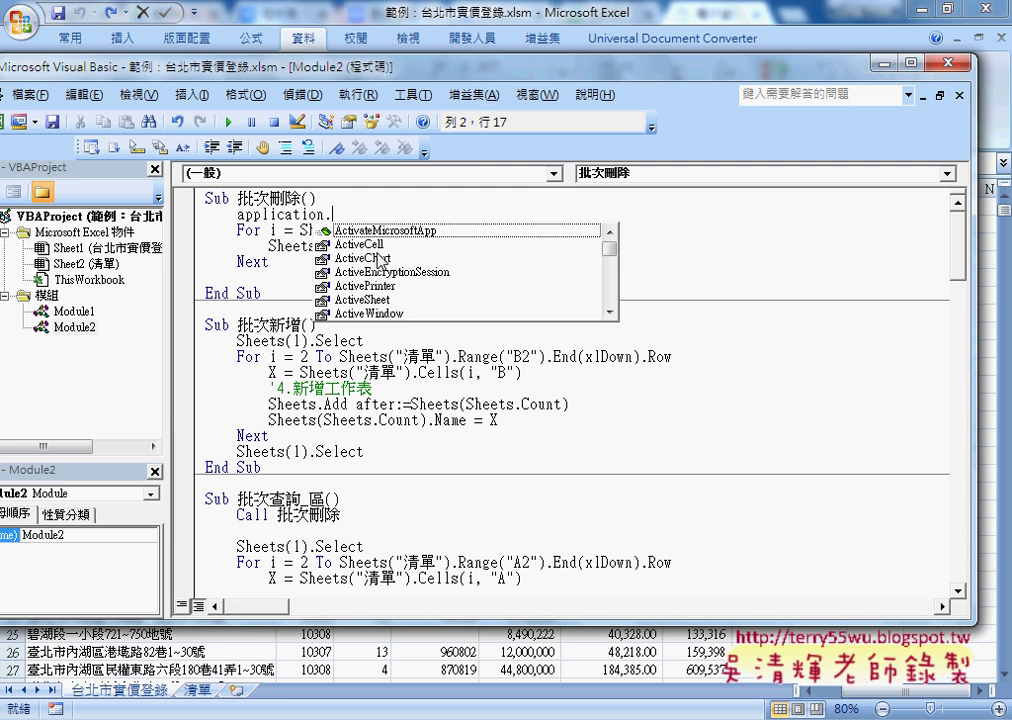
left_click(615, 262)
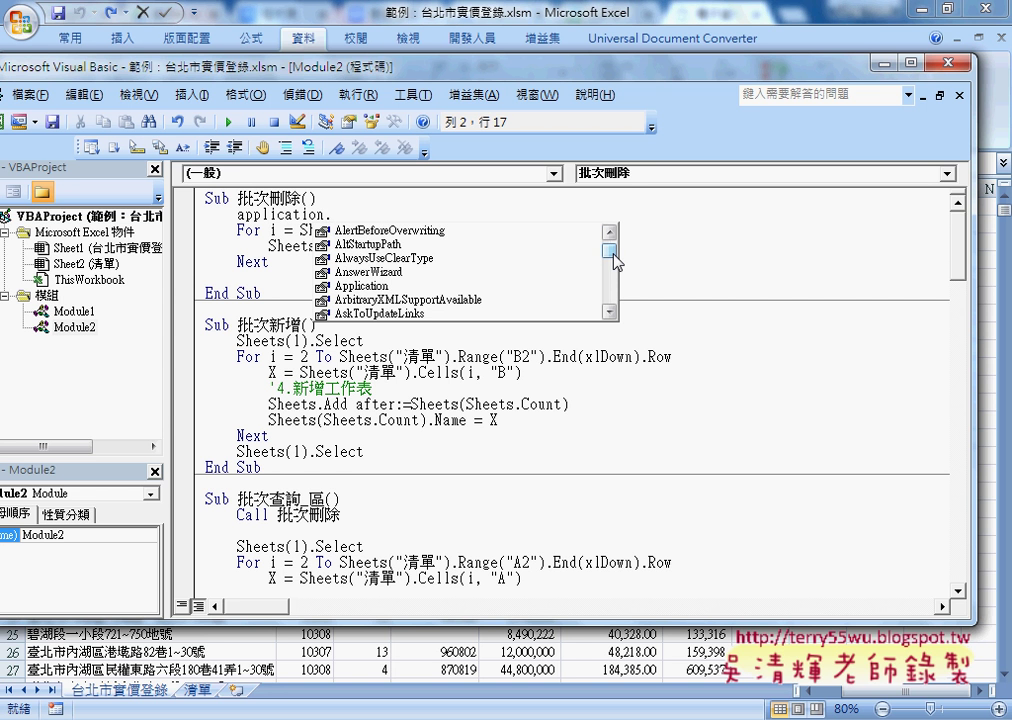
type("d")
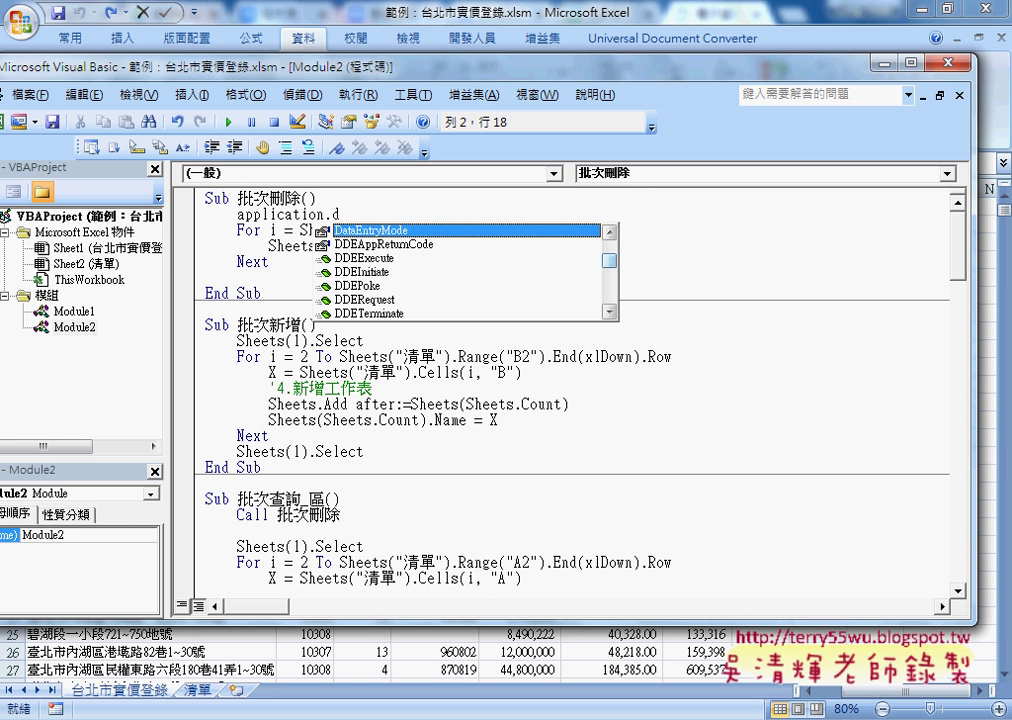
type("i")
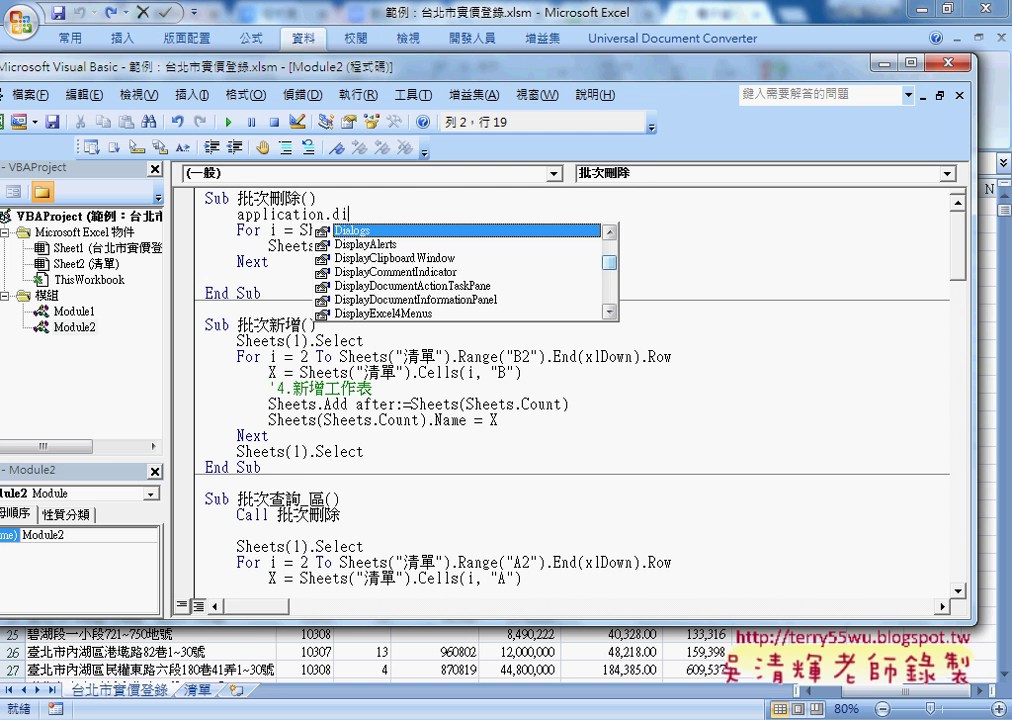
type("s")
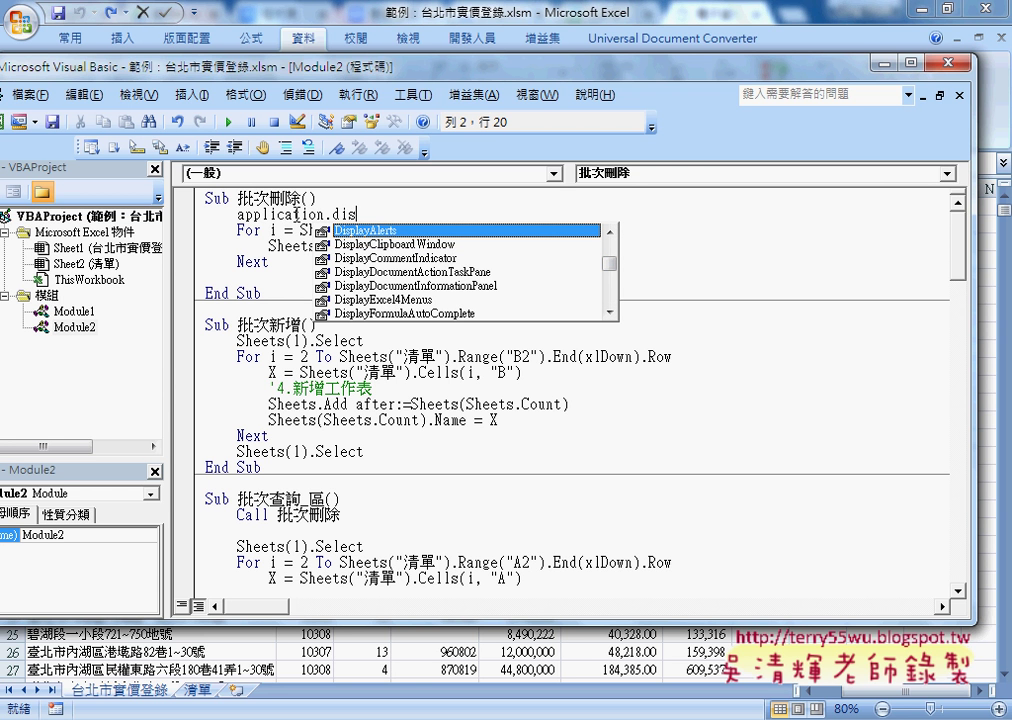
double_click(370, 232)
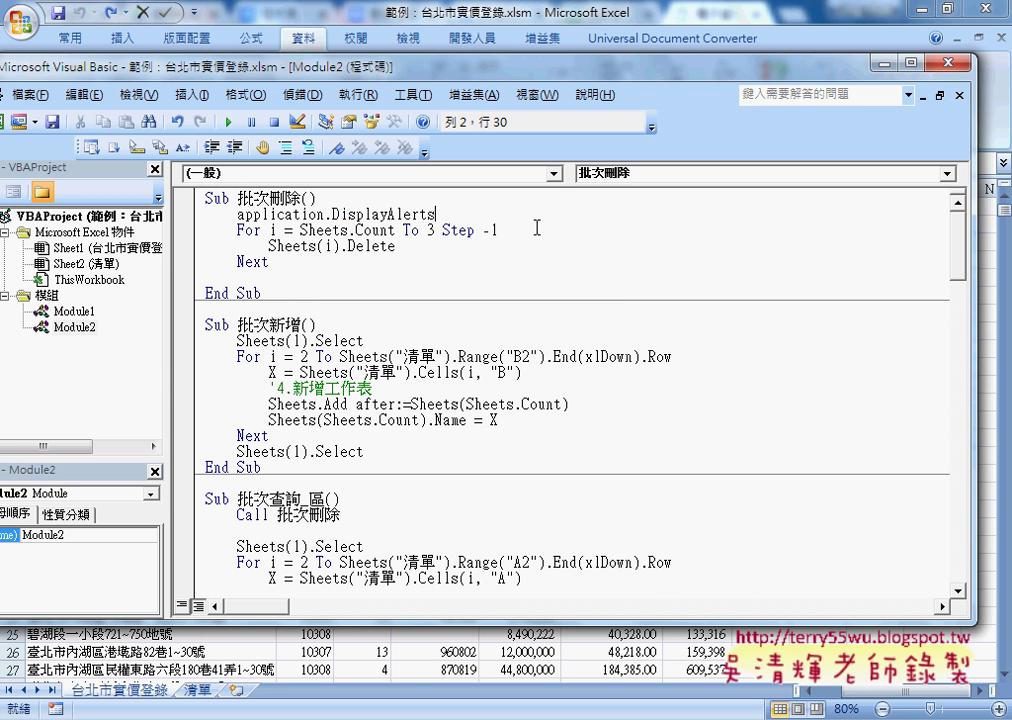
type("=")
key("Down")
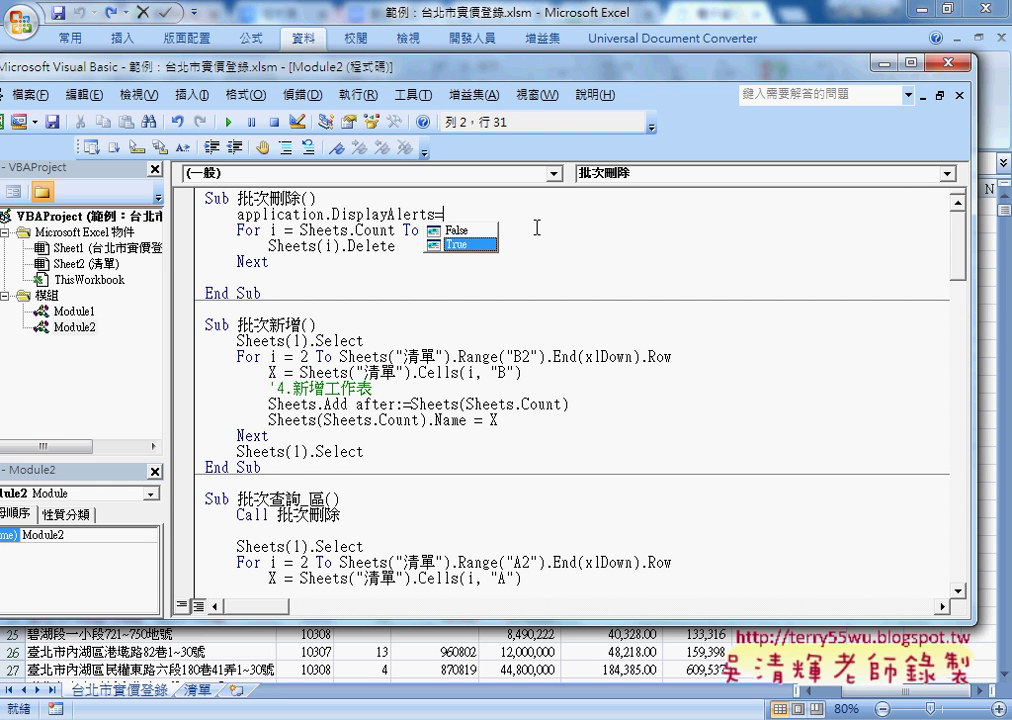
key("Up")
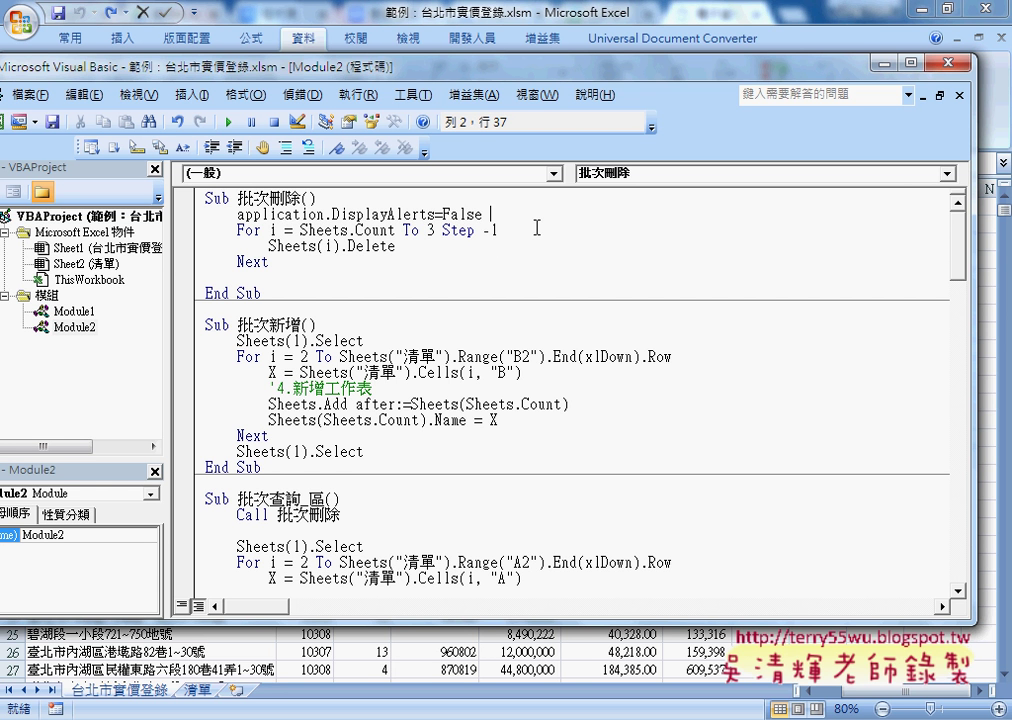
- Reuse the statement after Next, setting Application.DisplayAlerts = True
mouse_move(443, 214)
left_mouse_down()
mouse_move(237, 214)
mouse_move(256, 278)
left_mouse_up()
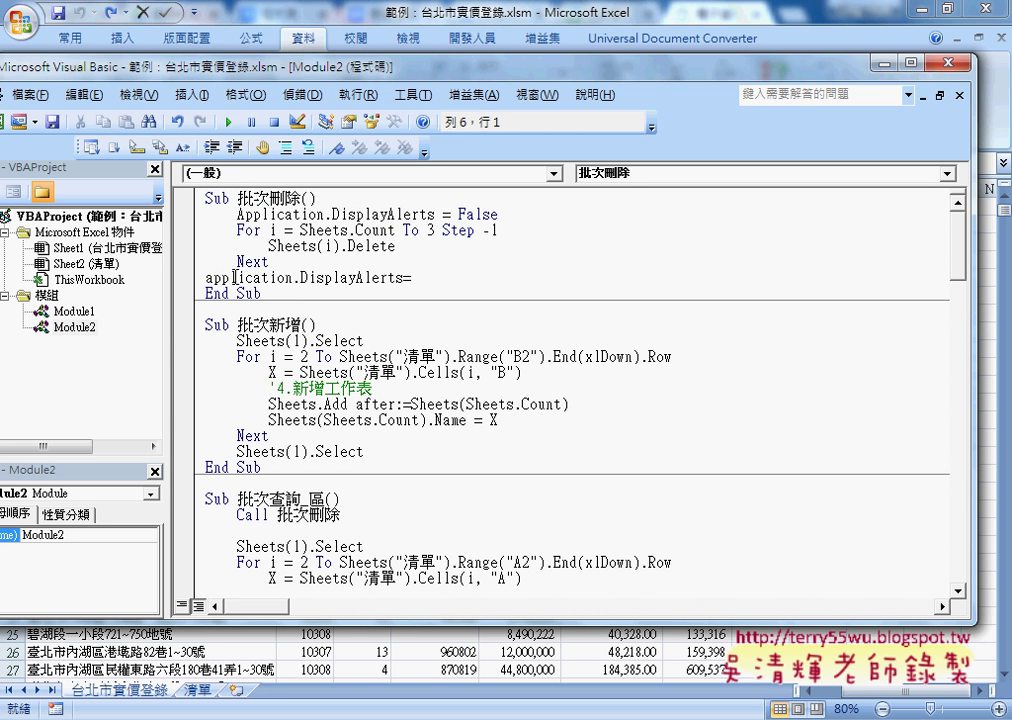
left_click_drag(445, 278, 437, 280)
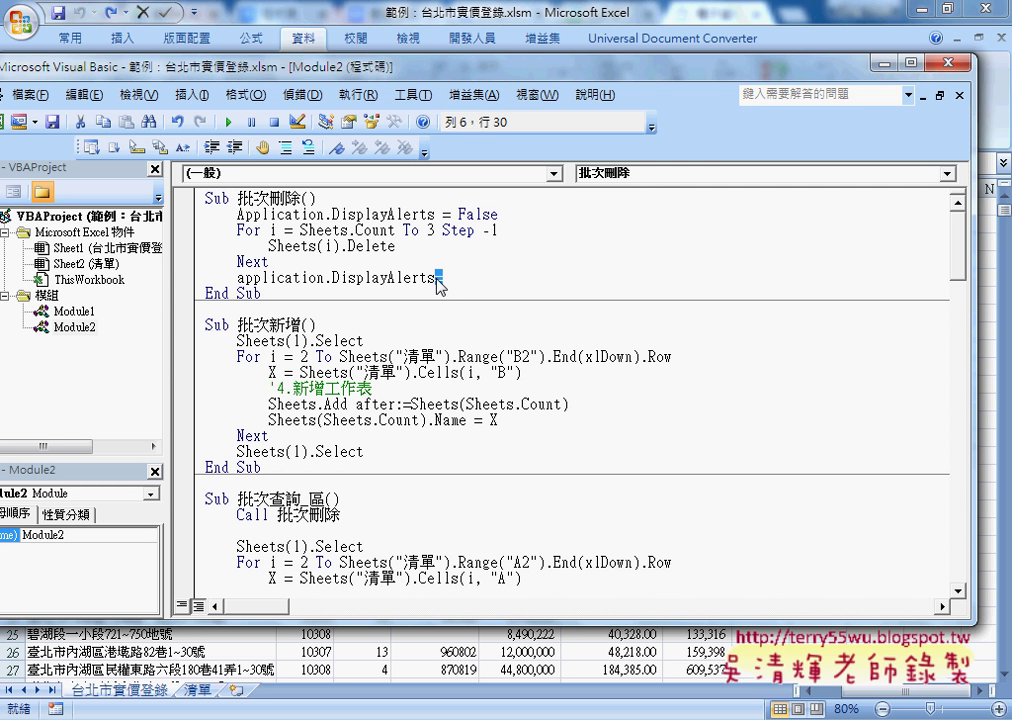
type("=")
key("Down")
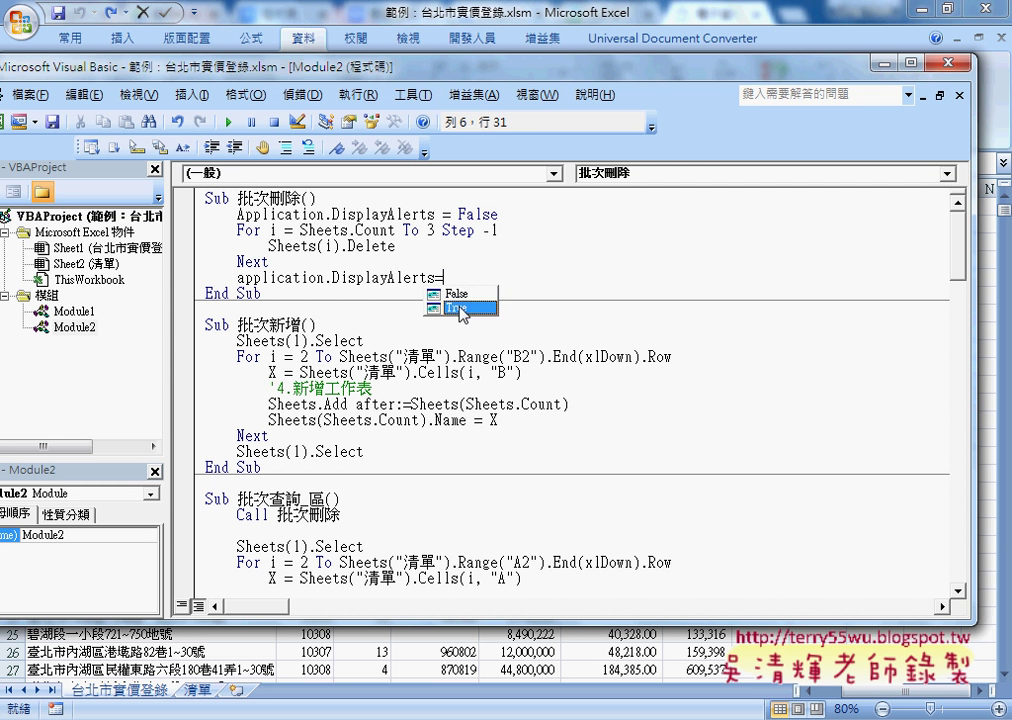
key("Tab")
left_click(548, 356)
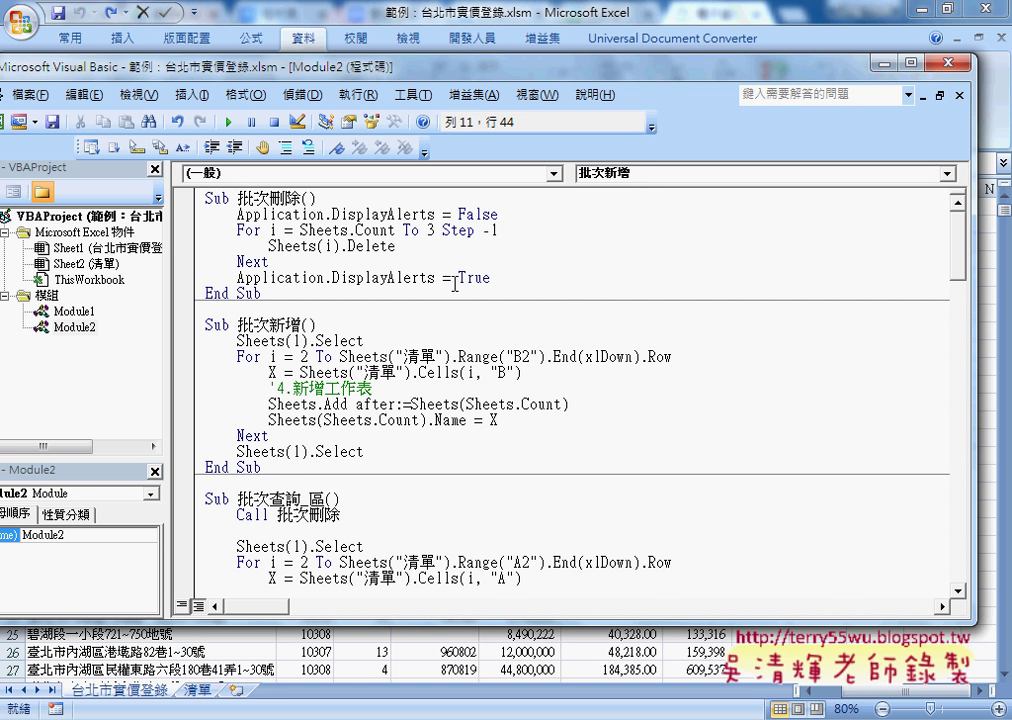
- Run 批次新增, then 批次刪除, then 批次新增 again to recreate the five transaction-type sheets without prompts
left_click(400, 388)
left_click(226, 122)
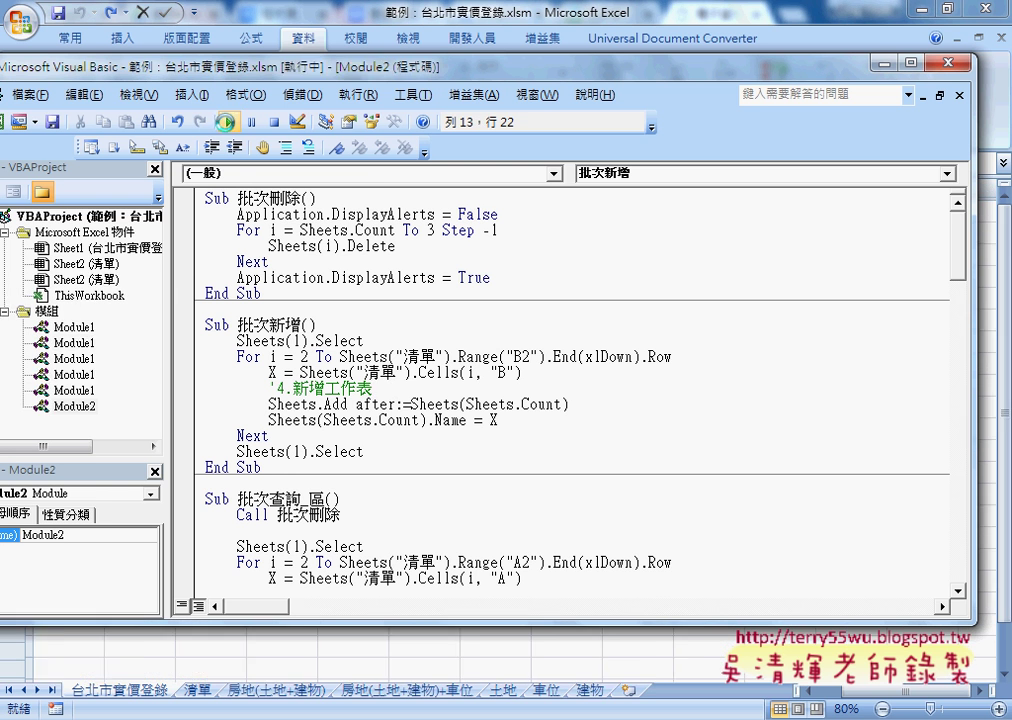
left_click(228, 123)
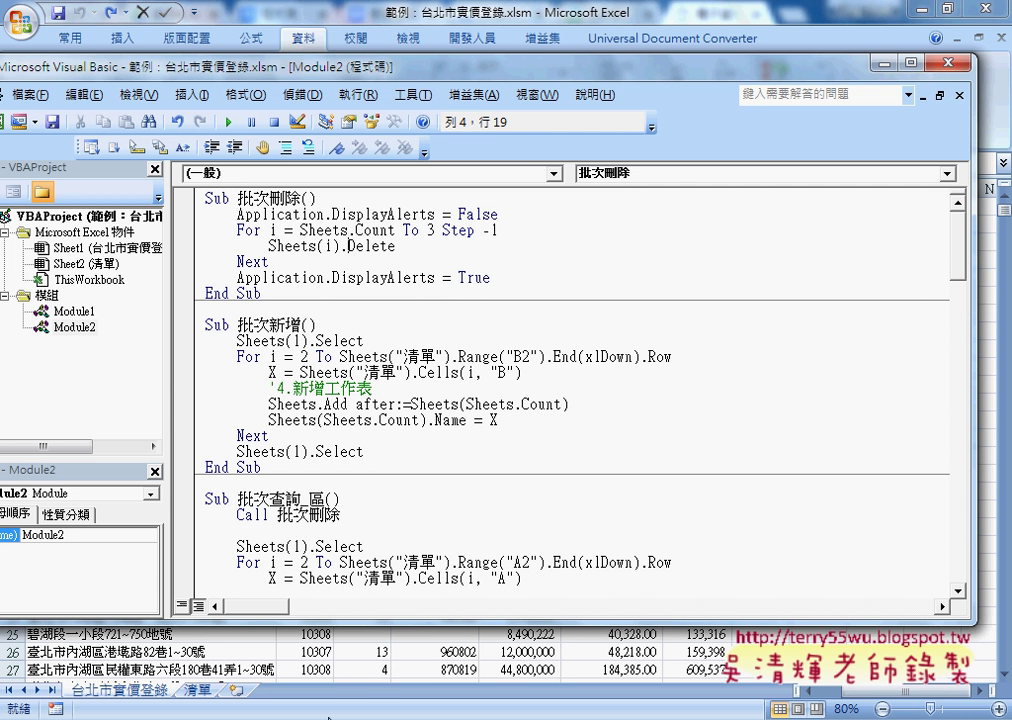
left_click(317, 356)
key("F5")
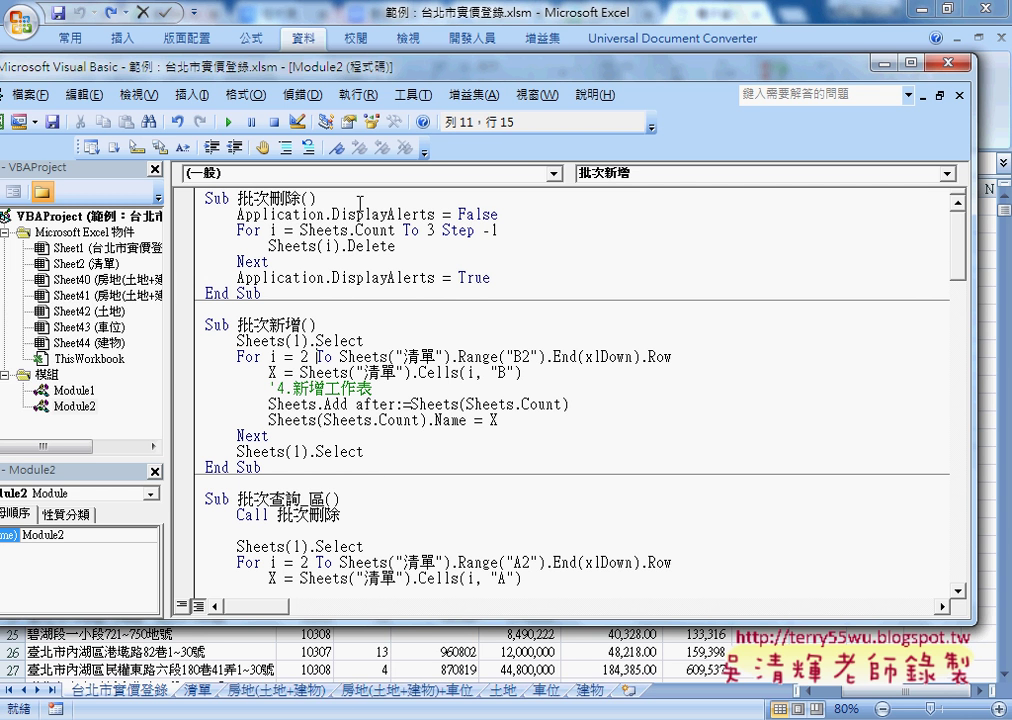
left_click(304, 246)
key("F5")
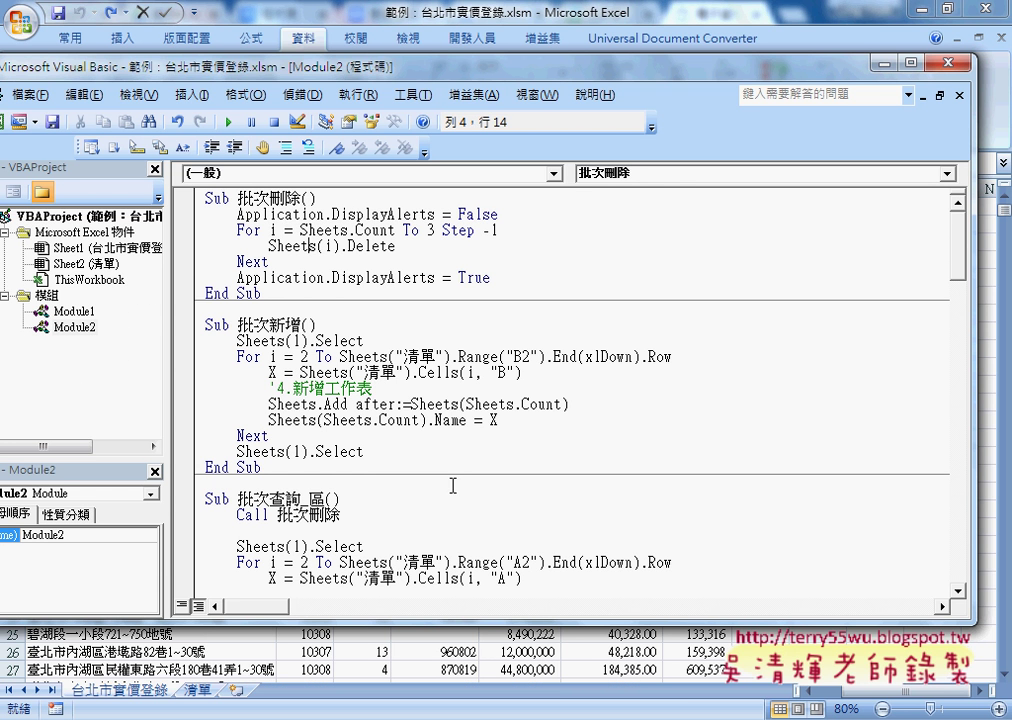
left_click(463, 390)
key("F5")
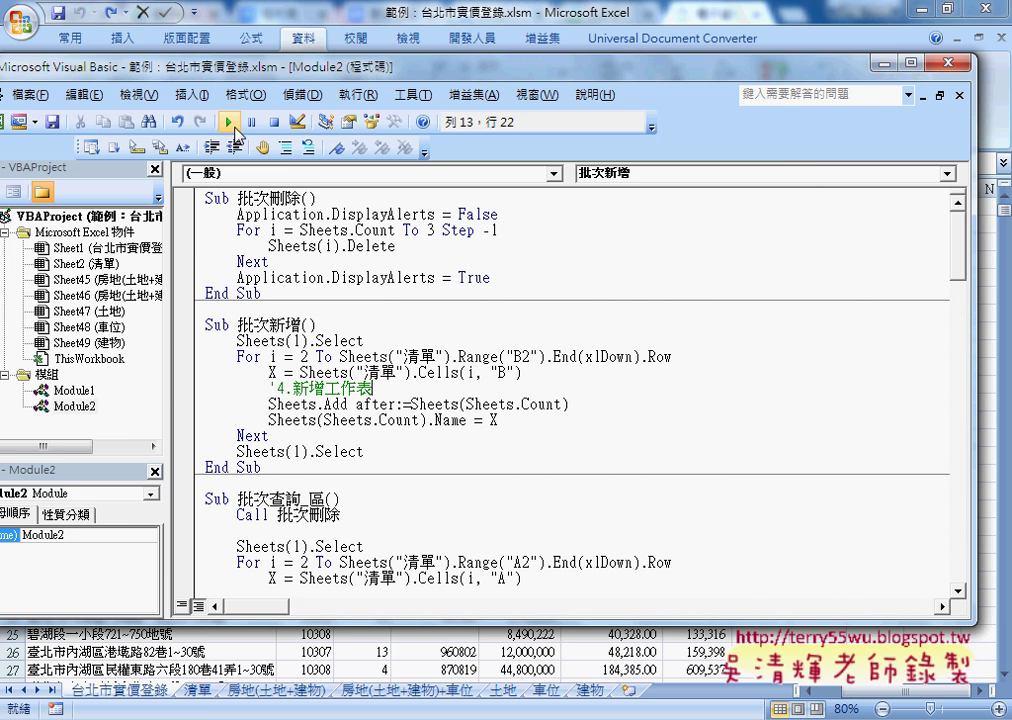
- Review the transaction types in 清單!B2:B6, then return to the Visual Basic editor
left_click(884, 63)
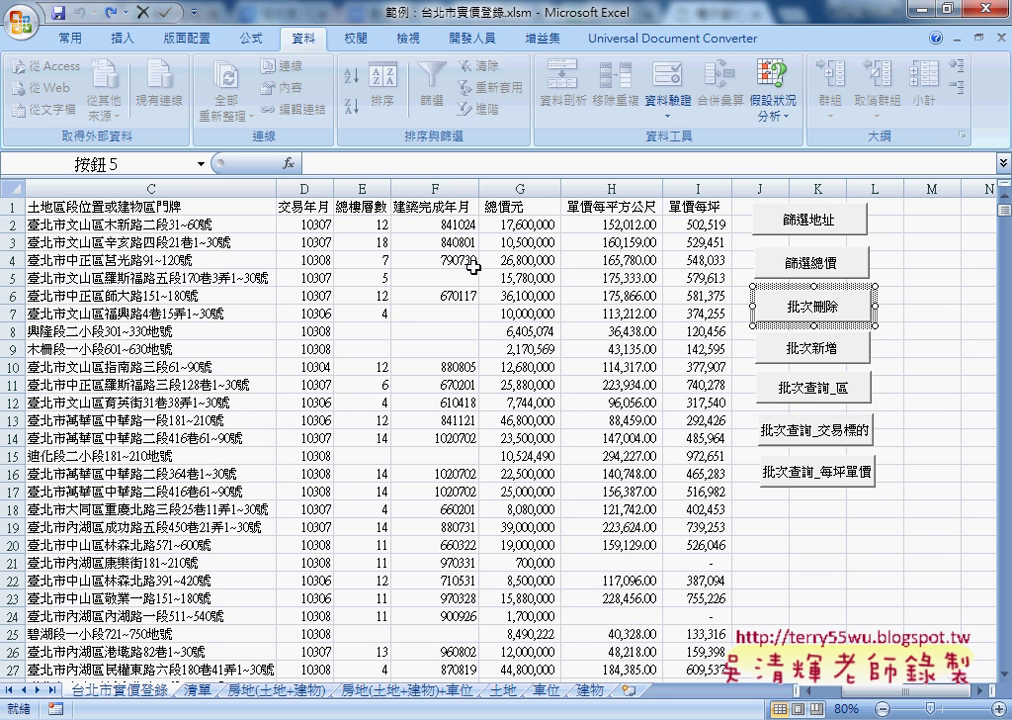
left_click(197, 690)
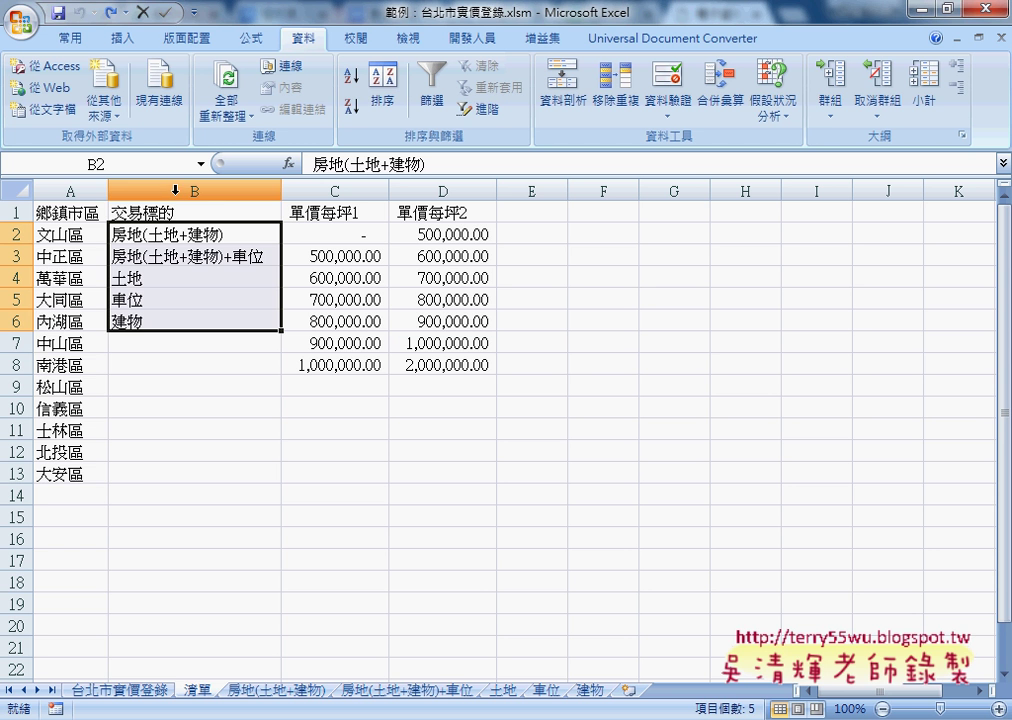
left_click(71, 189)
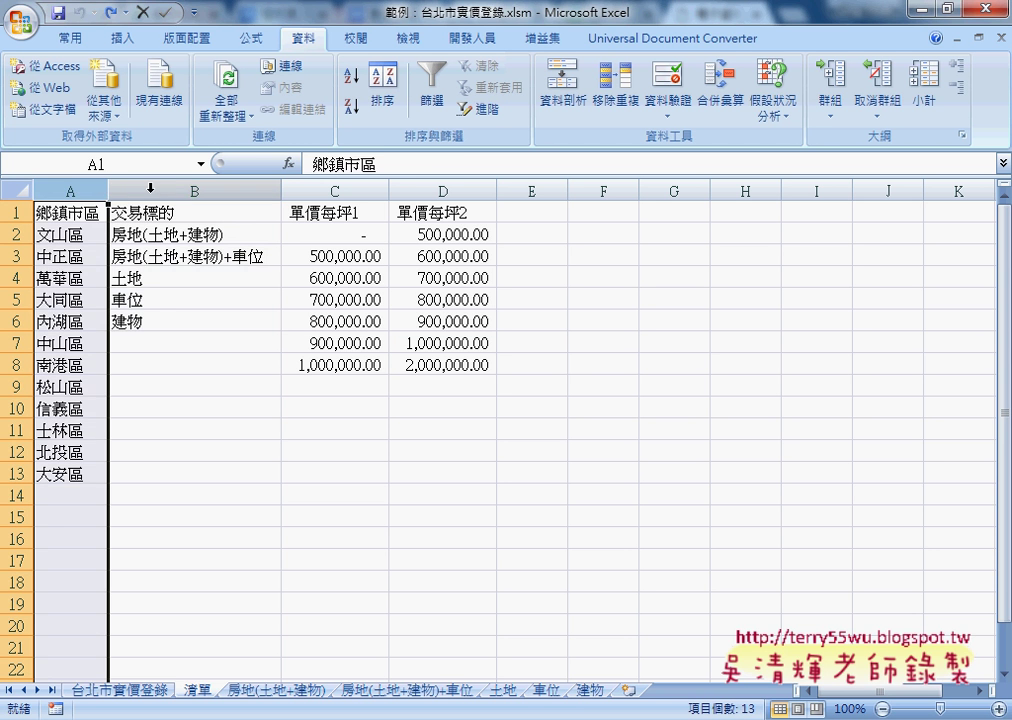
left_click(192, 188)
left_click_drag(290, 189, 453, 186)
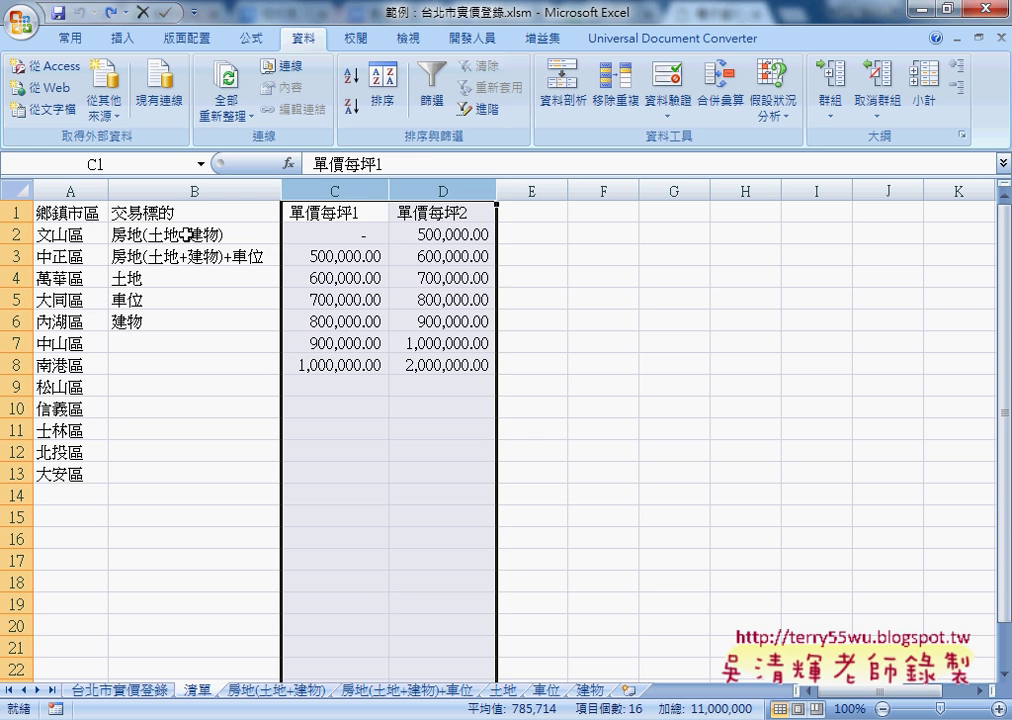
left_click(187, 234)
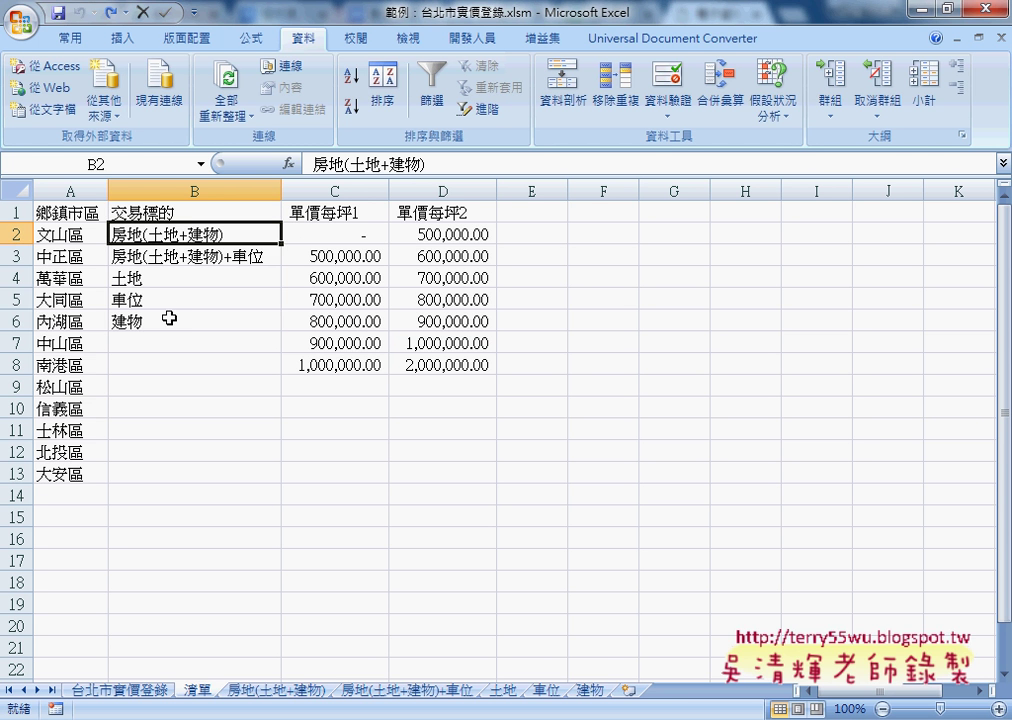
left_click_drag(197, 234, 195, 316)
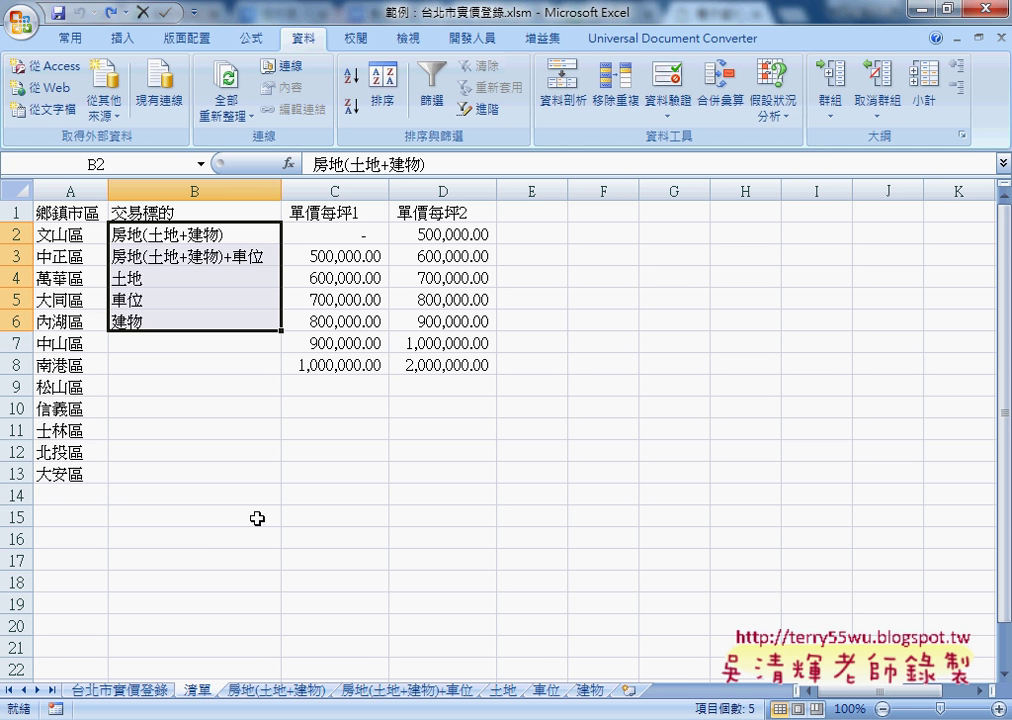
left_click(464, 714)
left_click(542, 596)
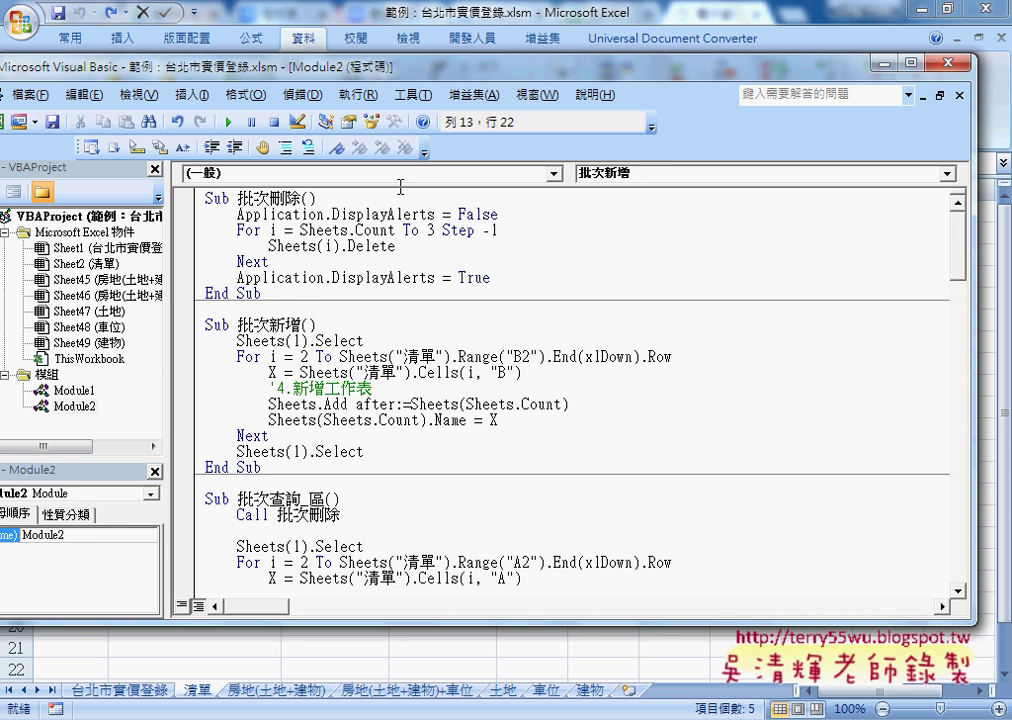
left_click_drag(375, 66, 480, 52)
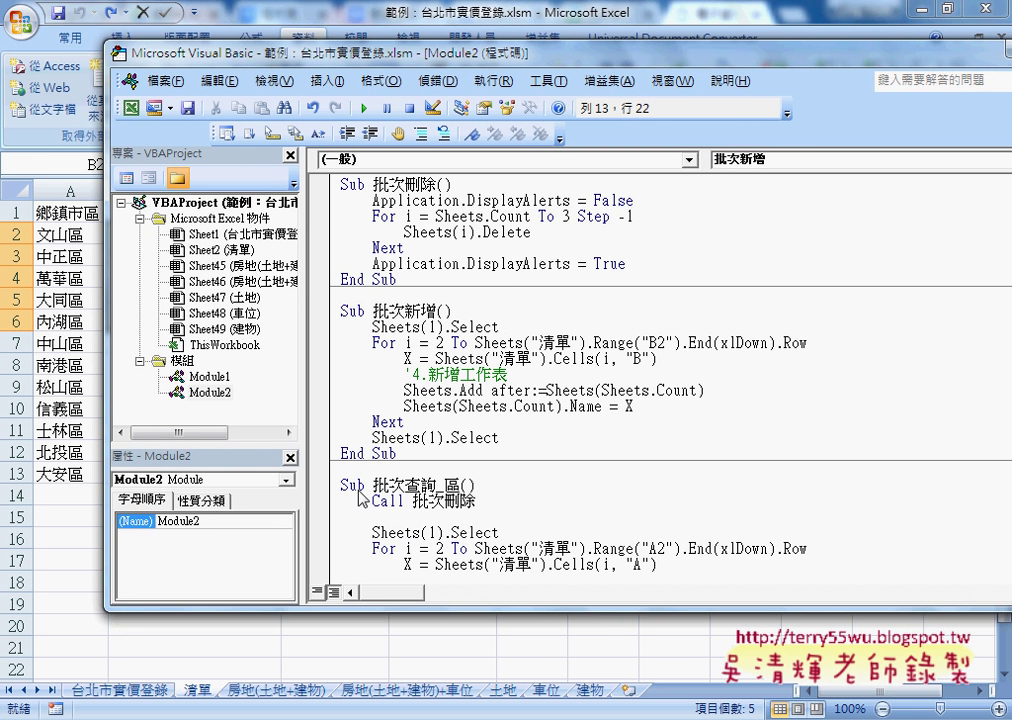
left_click(95, 552)
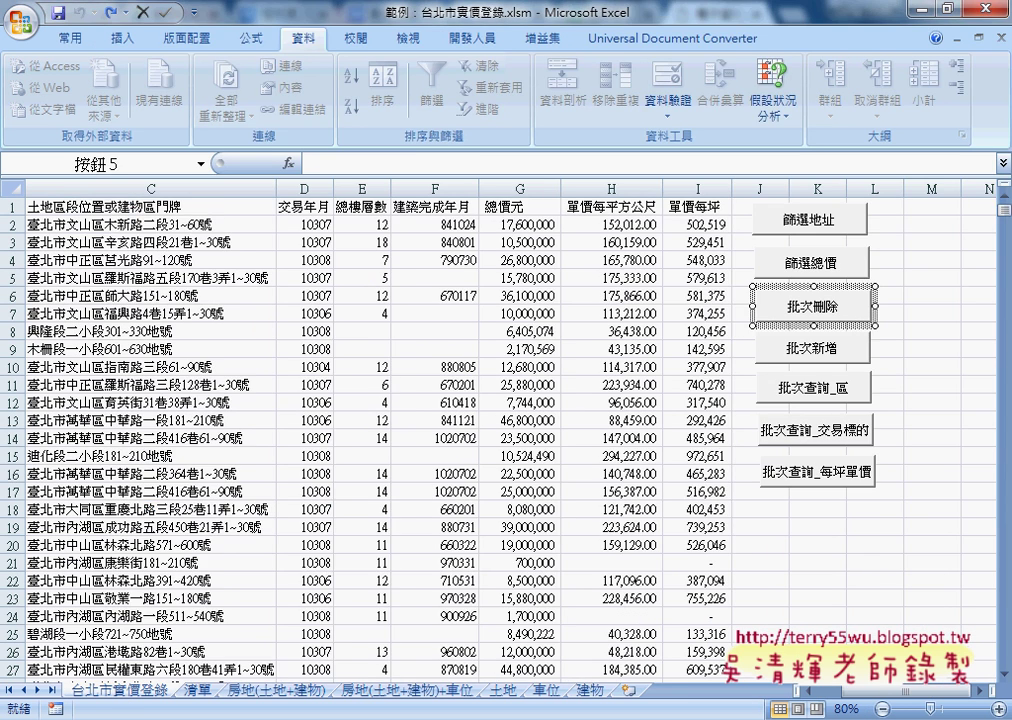
key("alt+F11")
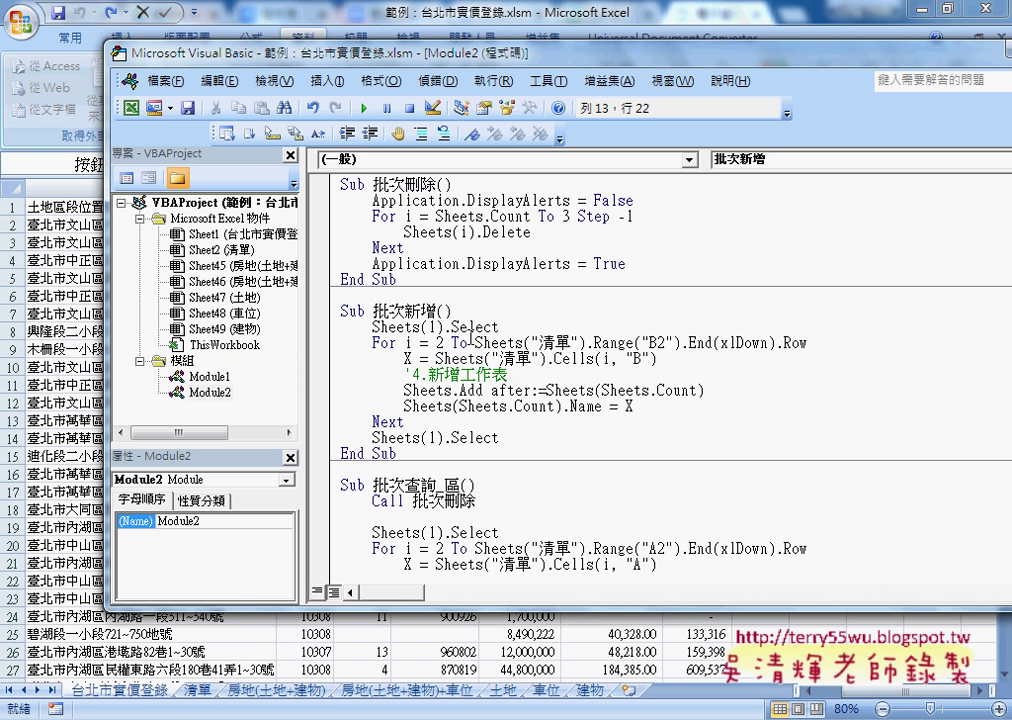
left_click_drag(372, 327, 499, 328)
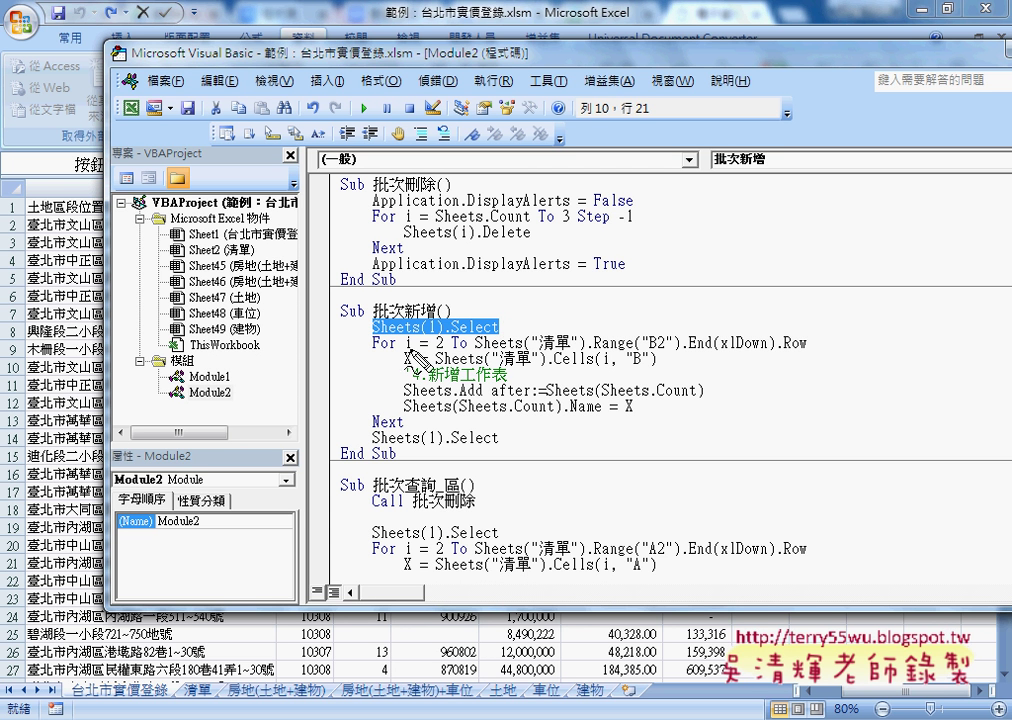
left_click_drag(165, 700, 158, 712)
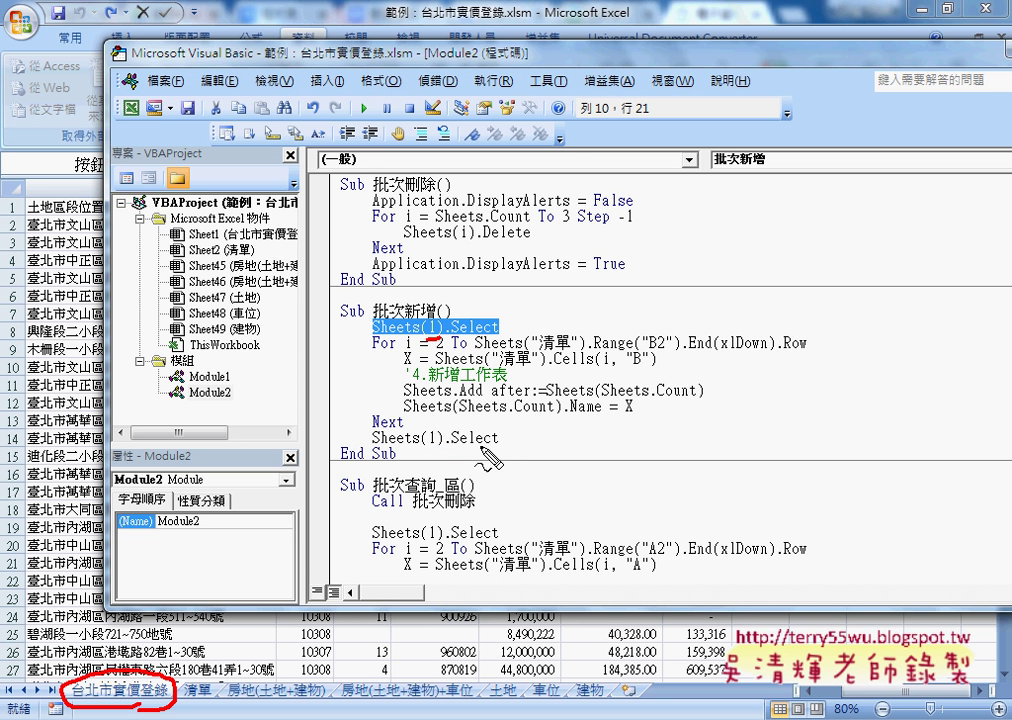
left_click_drag(487, 438, 375, 451)
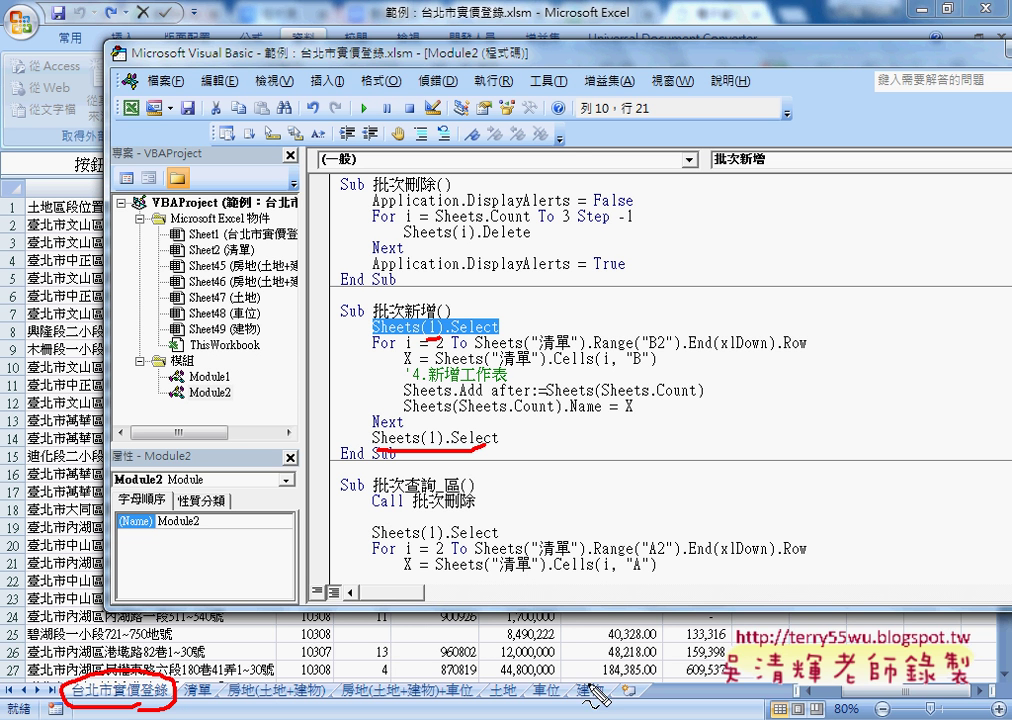
left_click_drag(588, 710, 190, 660)
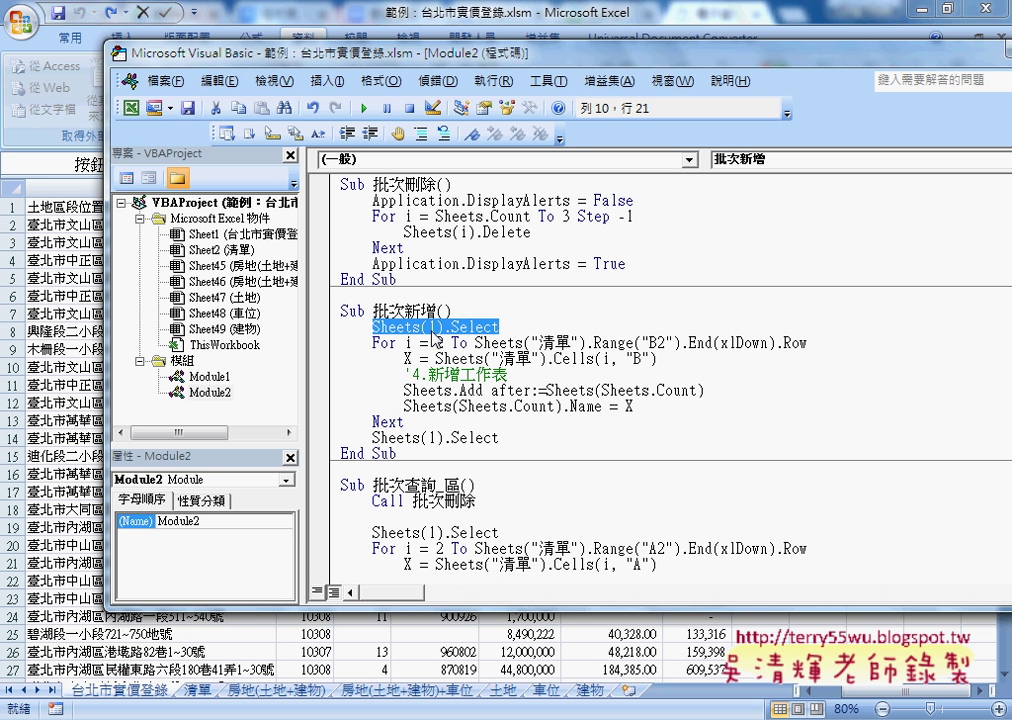
key("Down")
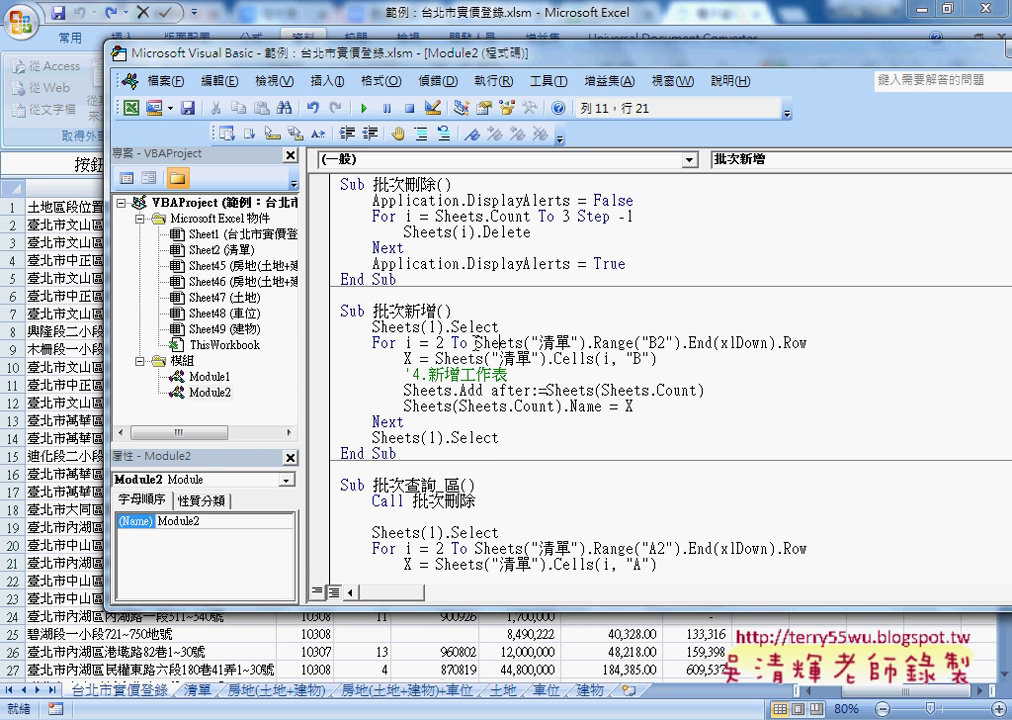
left_click_drag(474, 342, 586, 342)
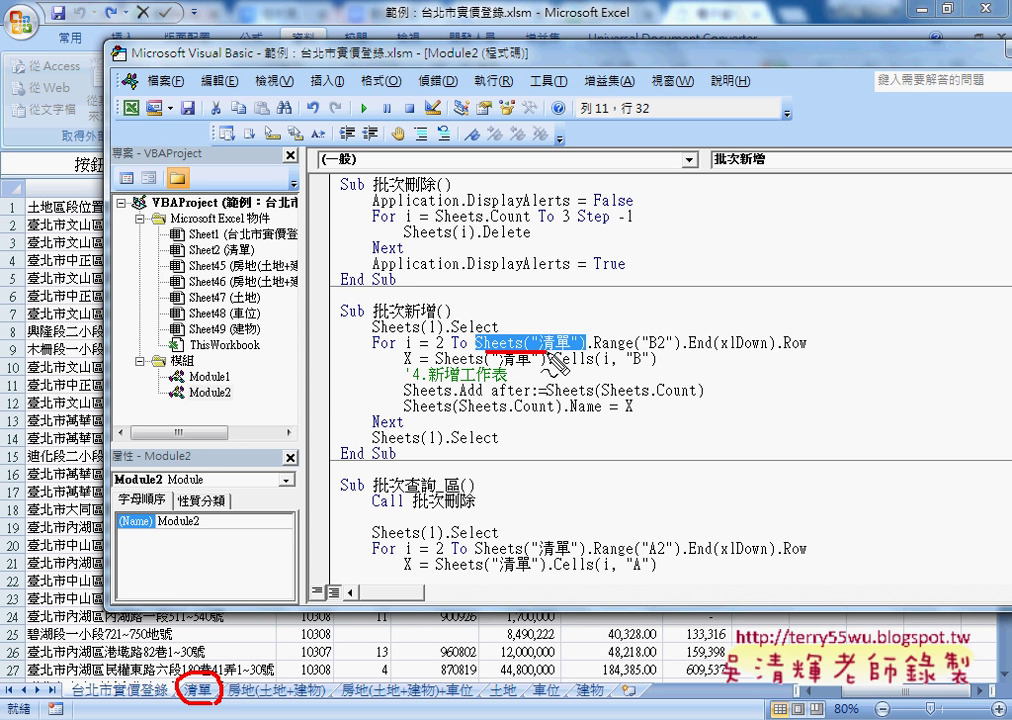
left_click_drag(483, 352, 572, 349)
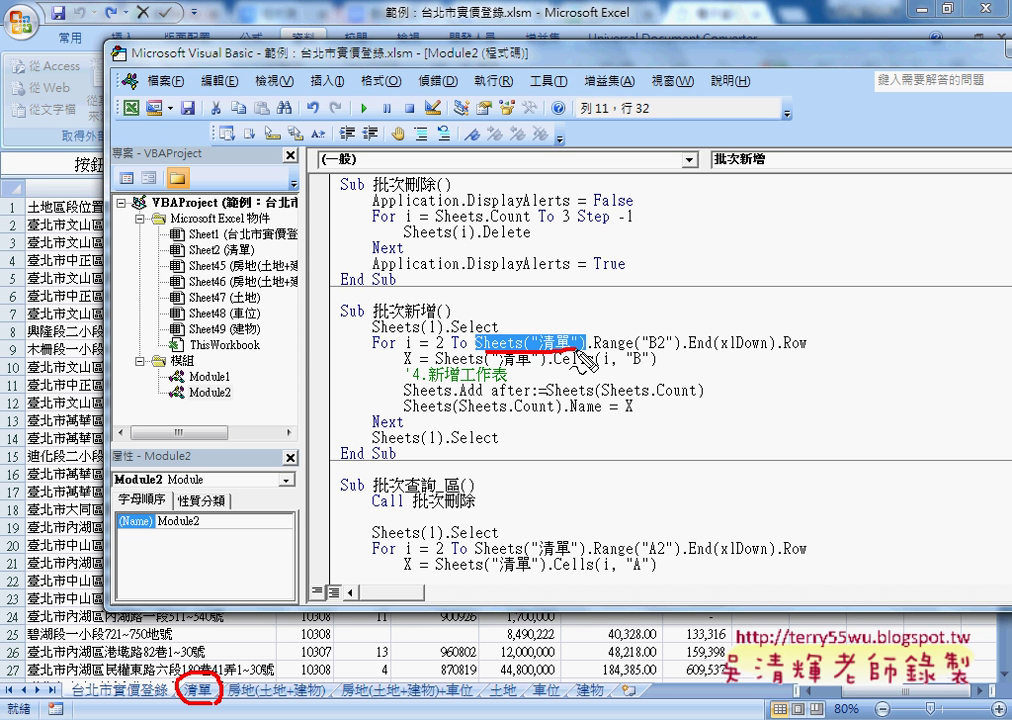
left_click_drag(592, 354, 670, 349)
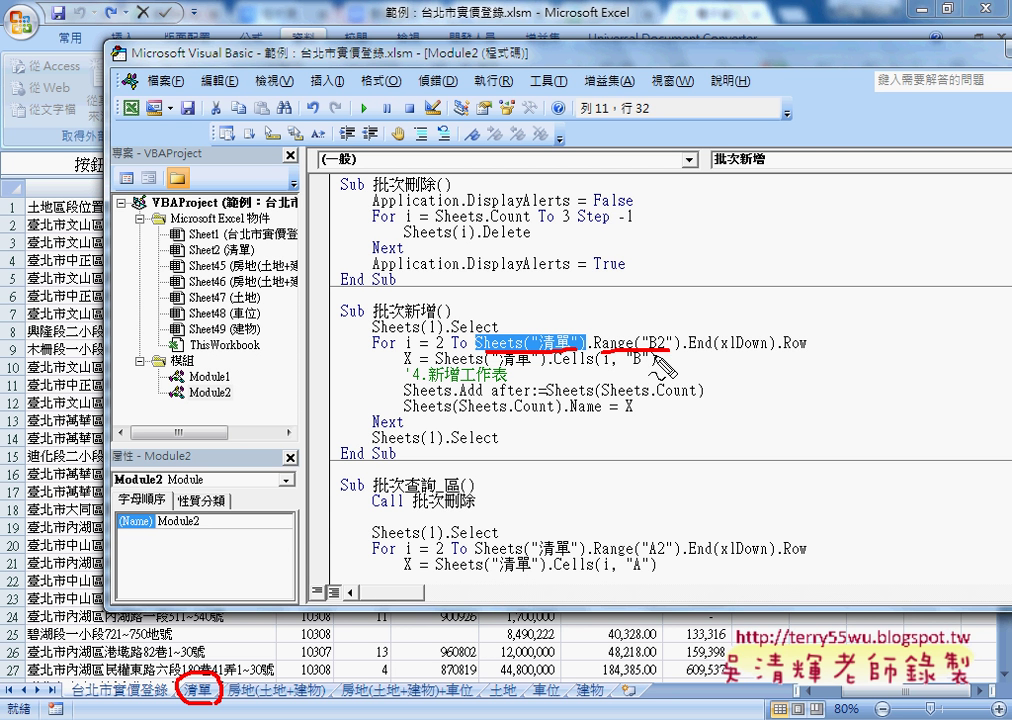
left_click_drag(688, 351, 806, 350)
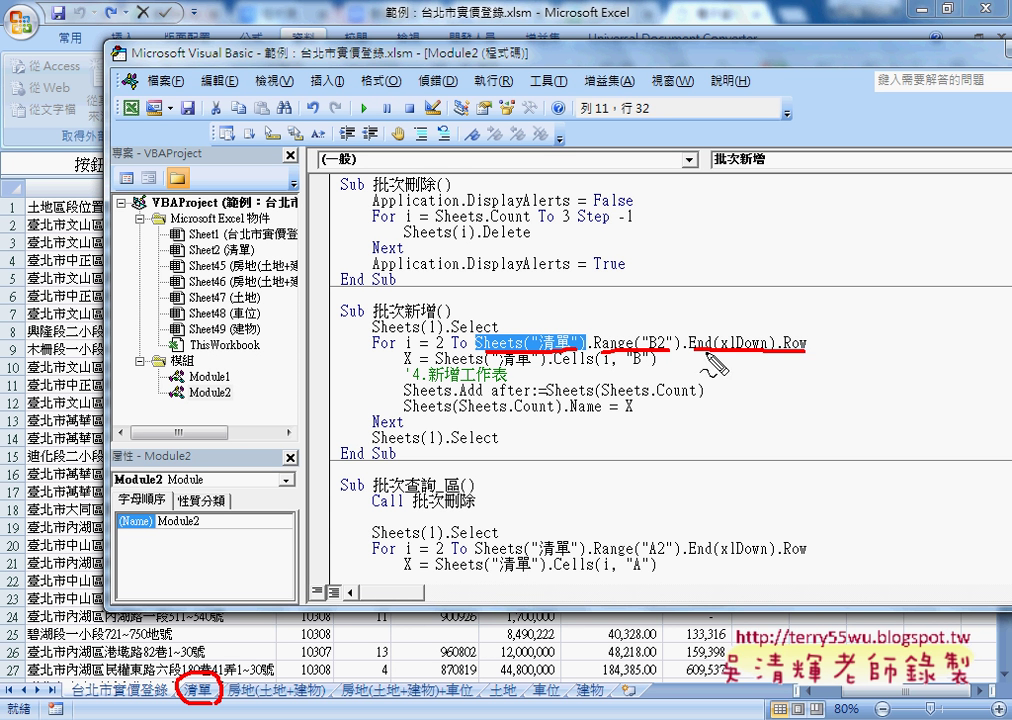
left_click_drag(434, 349, 447, 349)
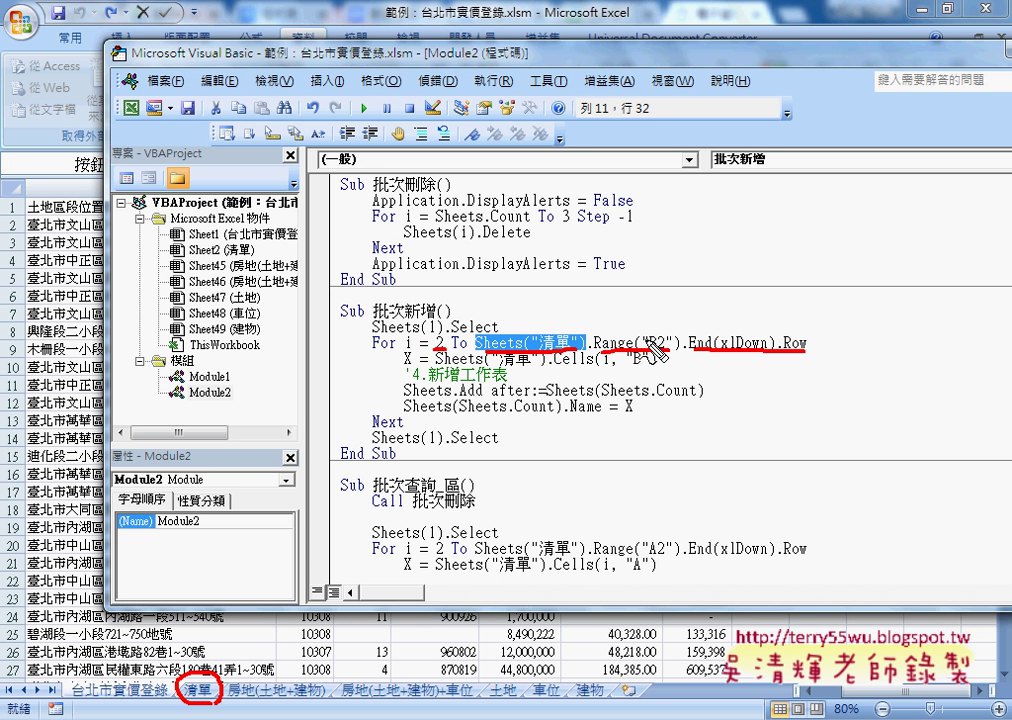
key("Escape")
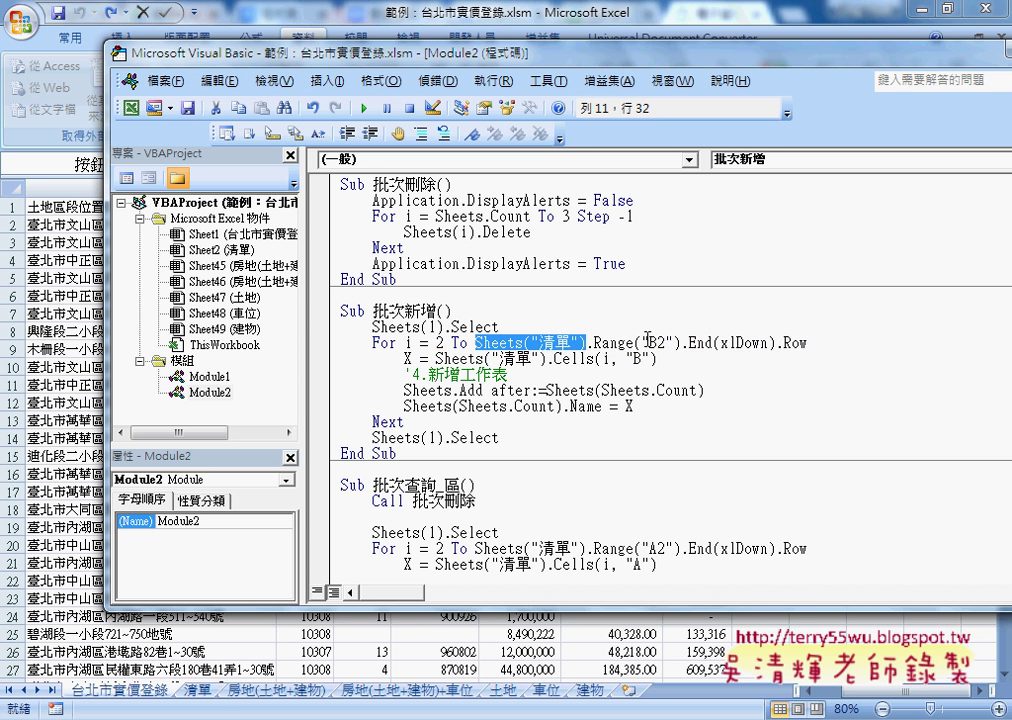
key("alt+F11")
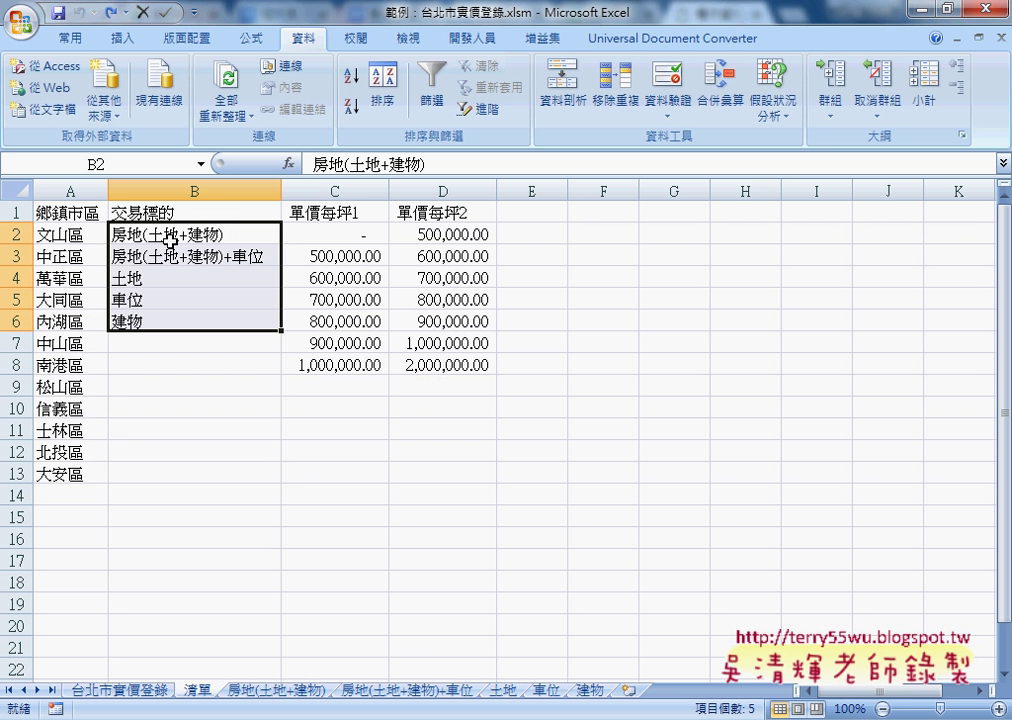
mouse_move(150, 234)
left_mouse_down()
mouse_move(162, 256)
mouse_move(156, 320)
left_mouse_up()
left_click(120, 690)
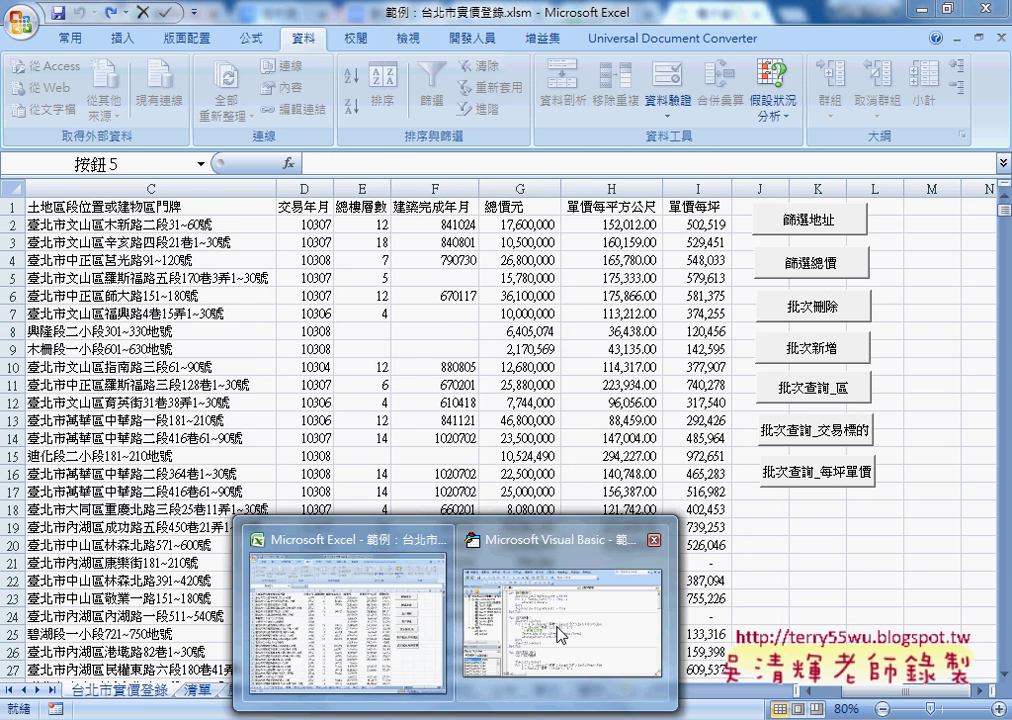
left_click(470, 485)
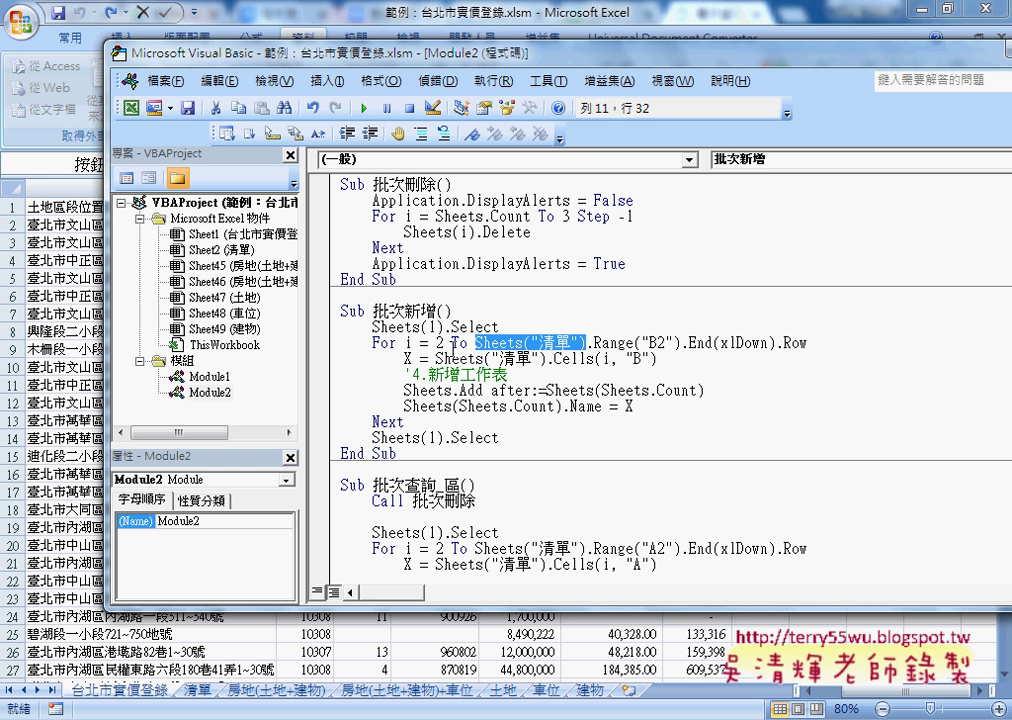
- Highlight the X = Sheets("清單").Cells(i, "B") line, then the Sheets.Add and sheet-naming lines
left_click_drag(435, 358, 651, 358)
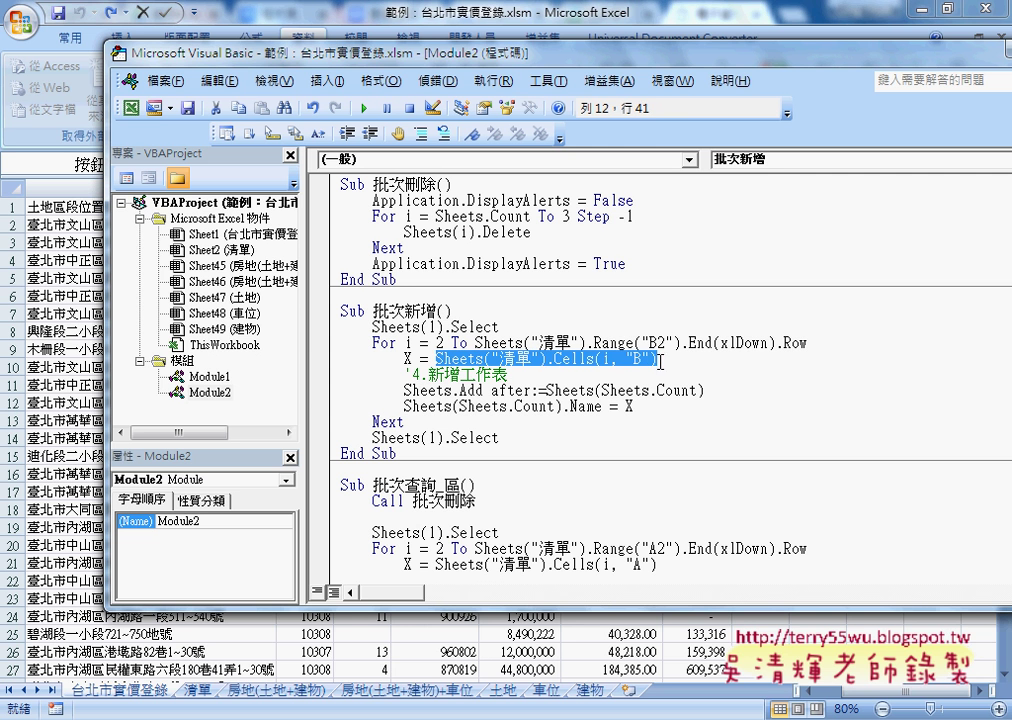
left_click(406, 358)
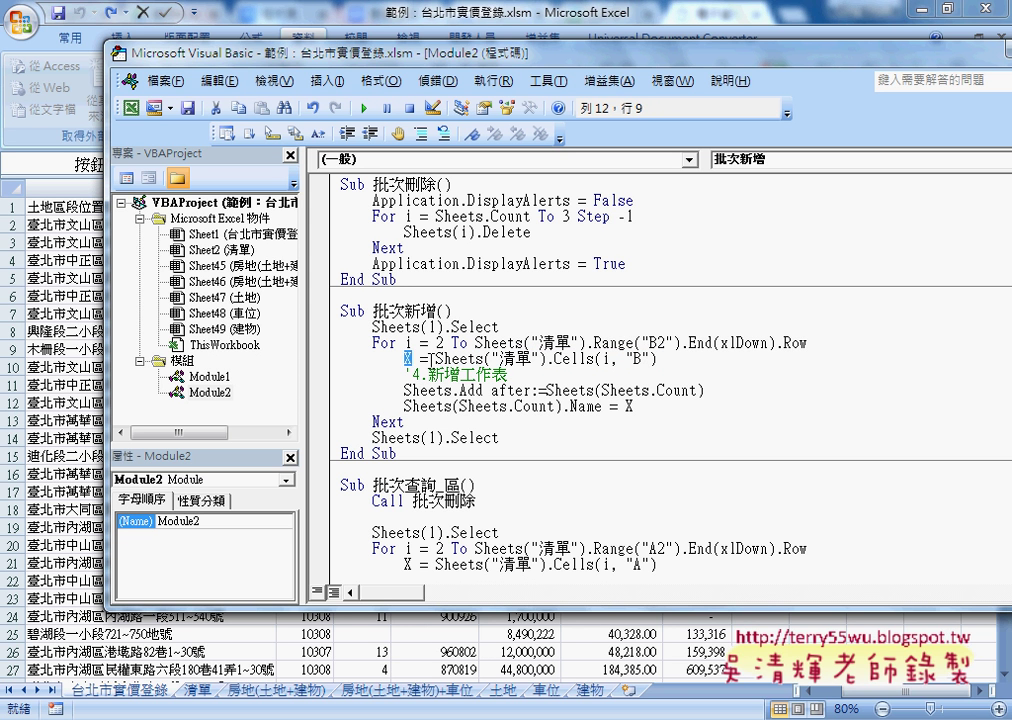
left_click_drag(420, 358, 662, 362)
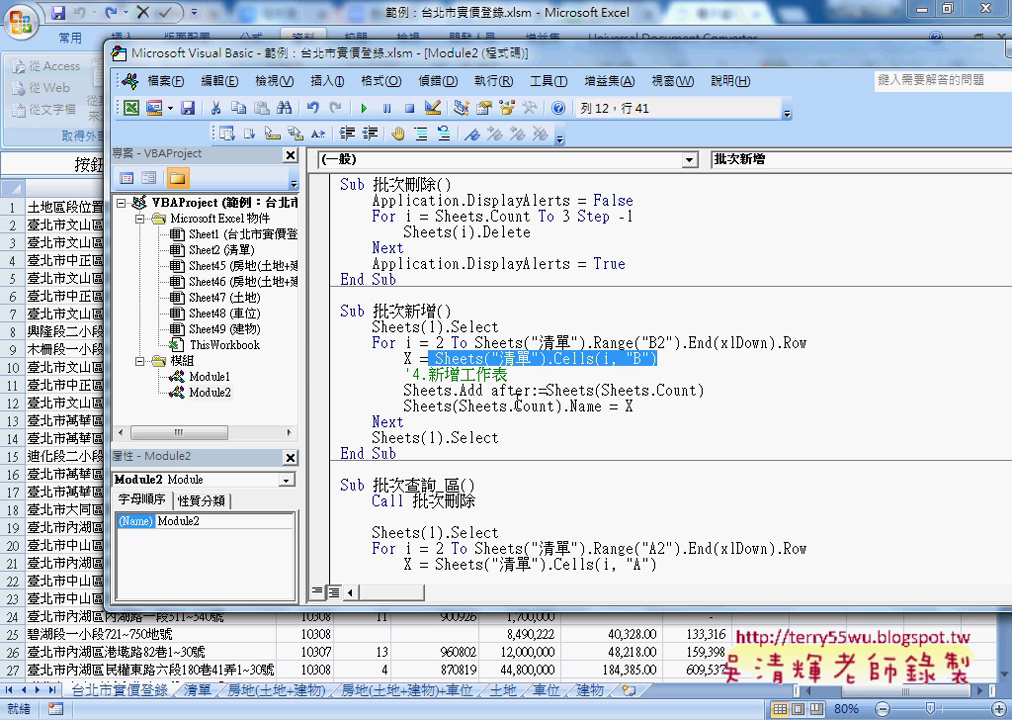
left_click_drag(404, 390, 697, 391)
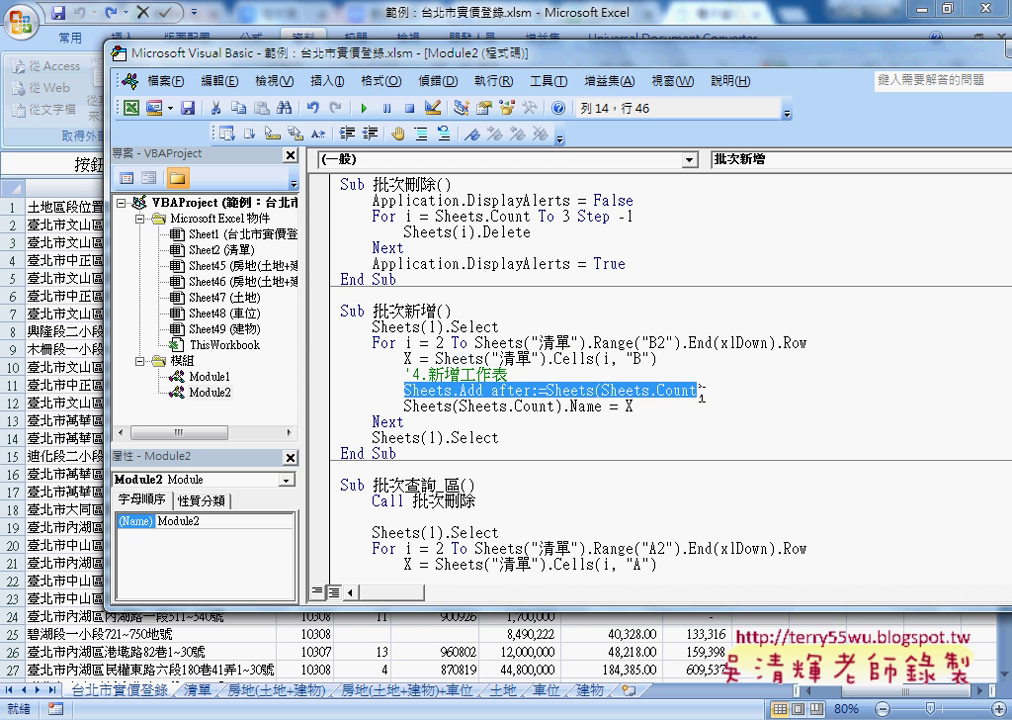
left_click_drag(634, 406, 430, 406)
left_click_drag(315, 406, 315, 391)
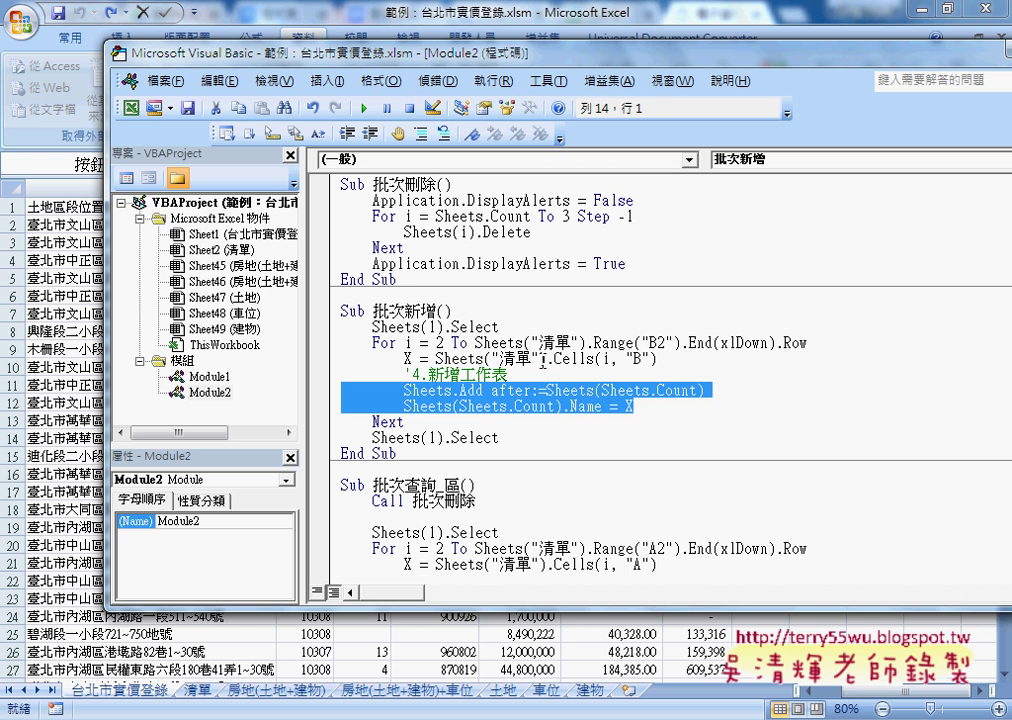
- Set a breakpoint on the For line, run 批次刪除, then start 批次新增 until it pauses
left_click(318, 343)
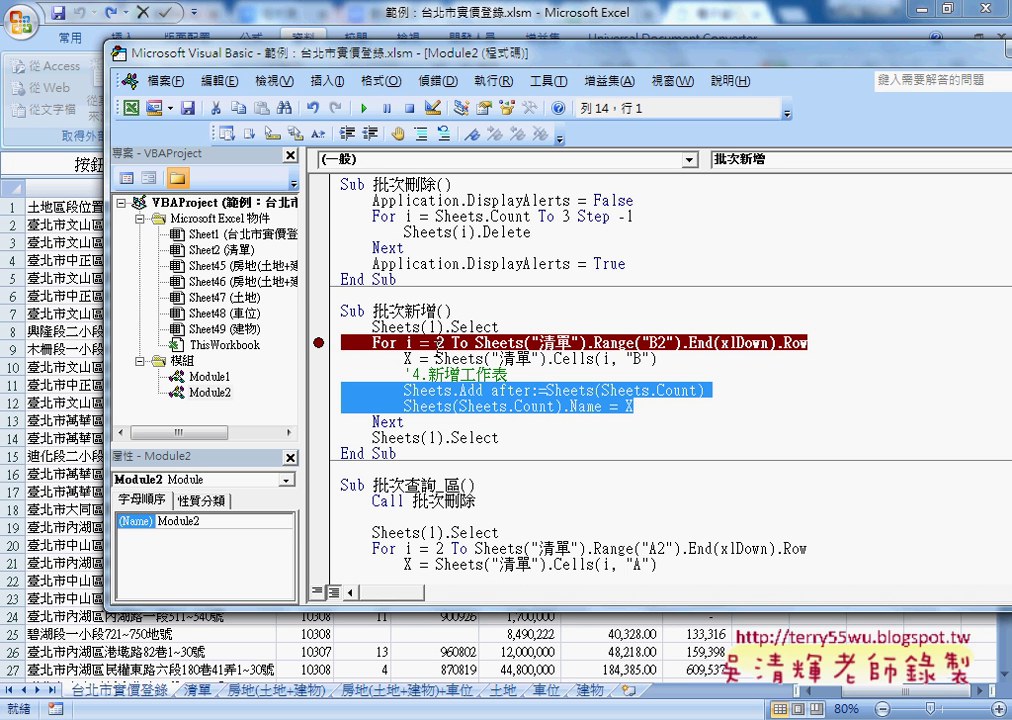
left_click(419, 216)
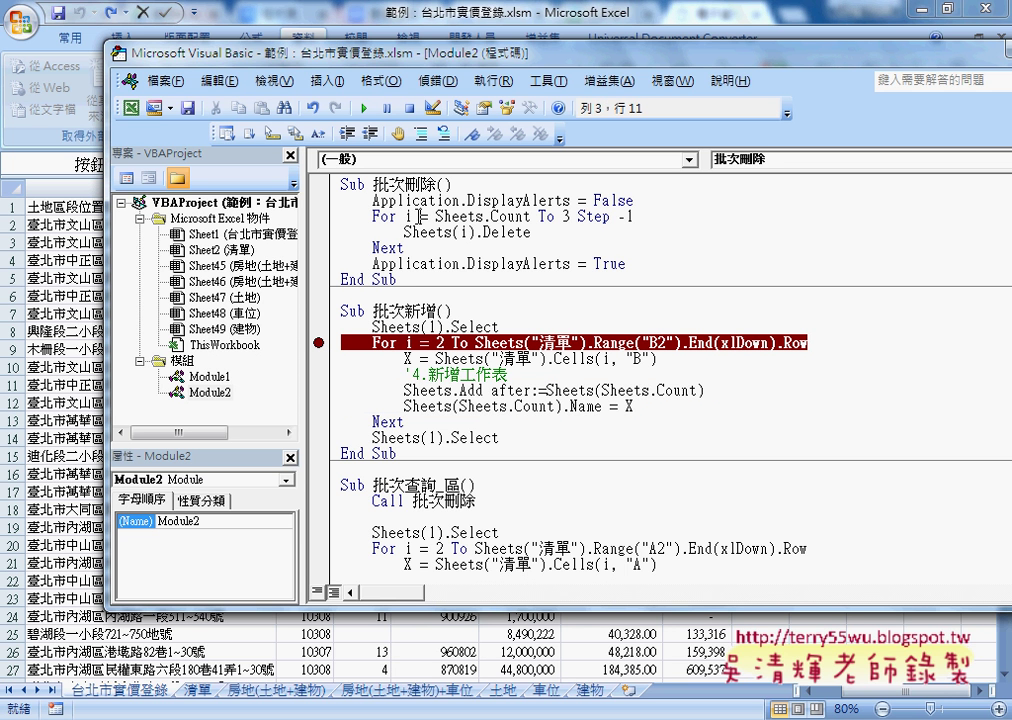
left_click(361, 108)
left_click(420, 358)
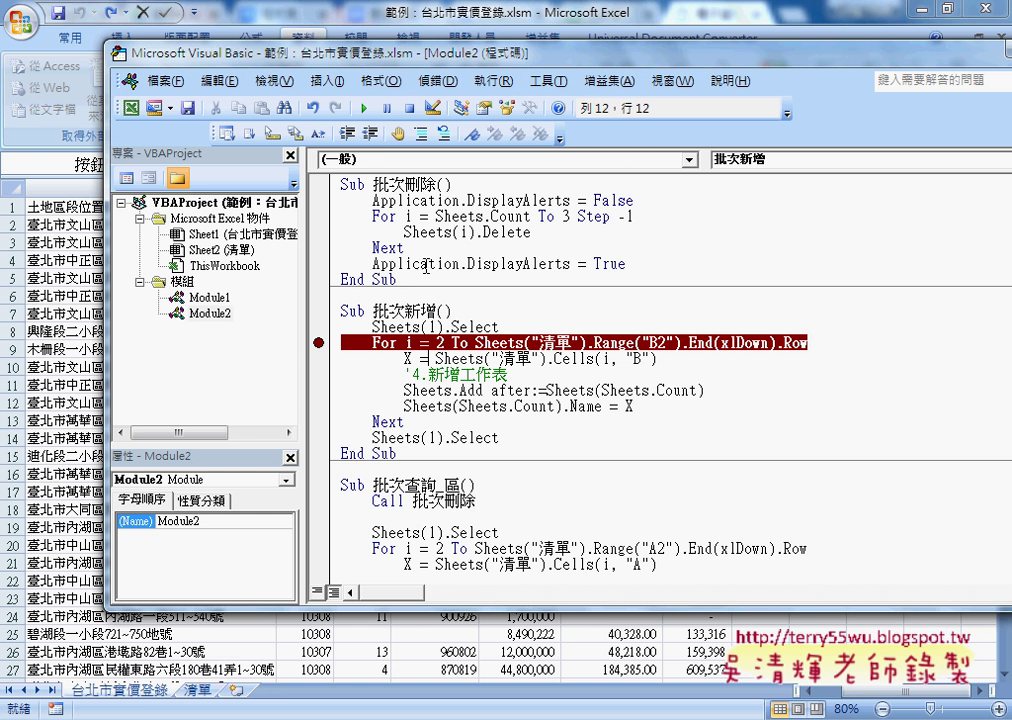
left_click(363, 108)
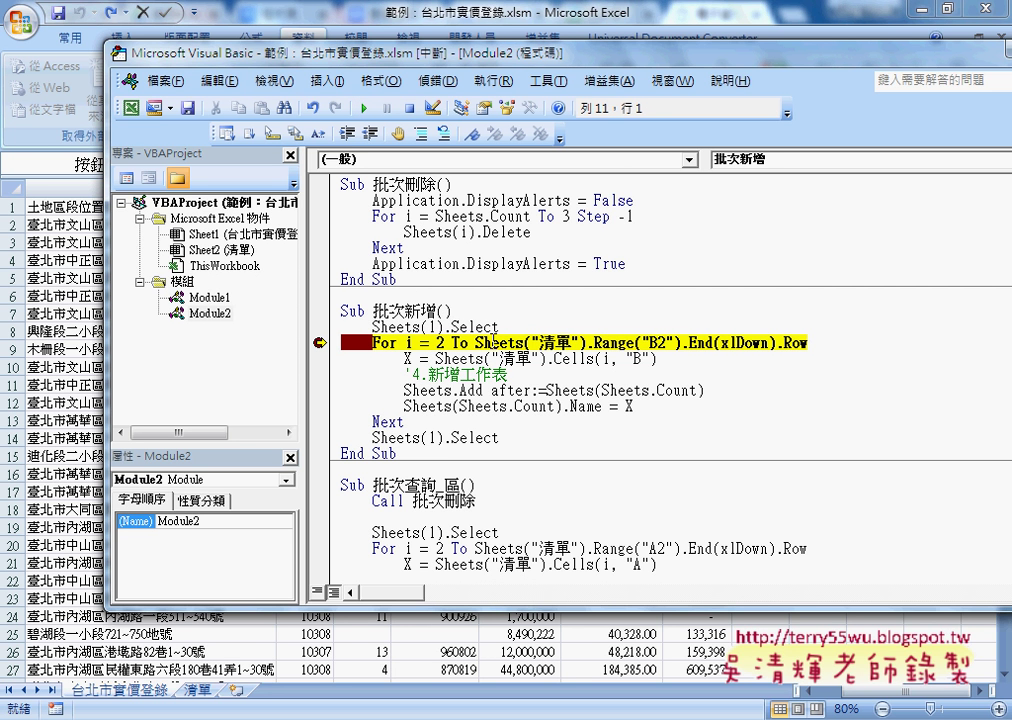
- Step into the loop and check that 清單 cell B2 holds the first transaction type
key("F8")
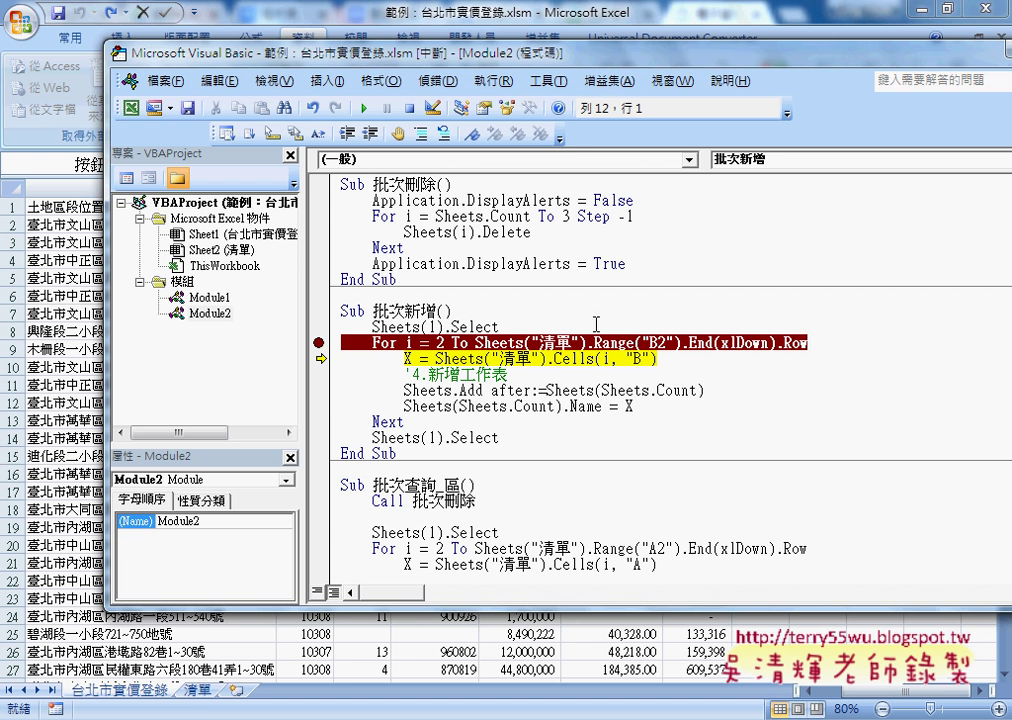
left_click(203, 700)
left_click(165, 232)
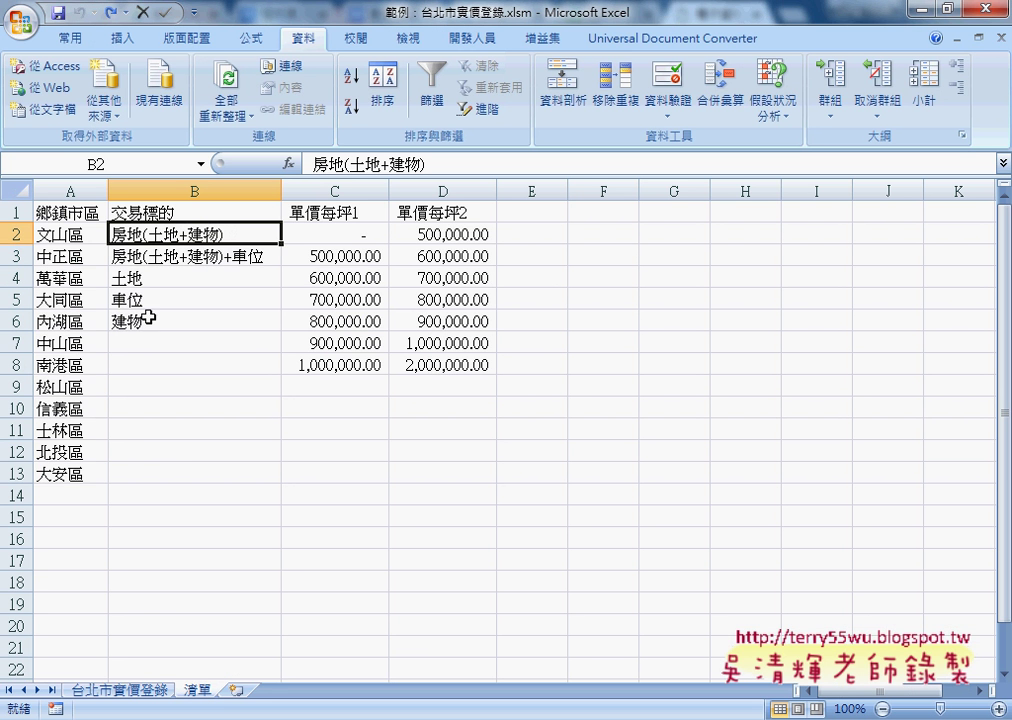
left_click(120, 690)
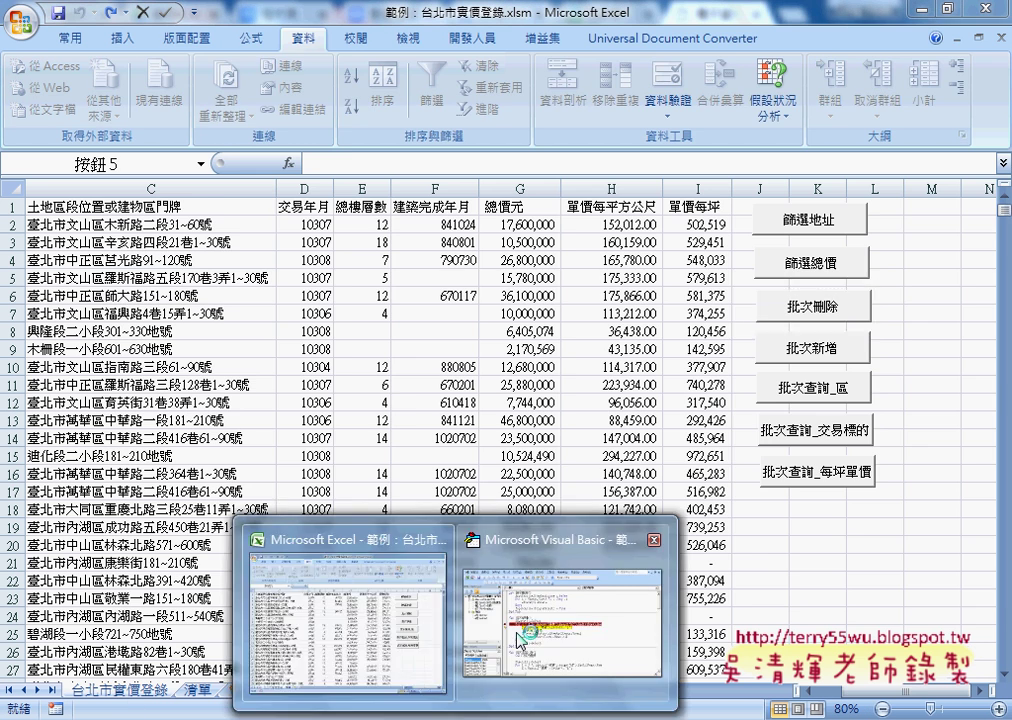
left_click(553, 655)
key("F8")
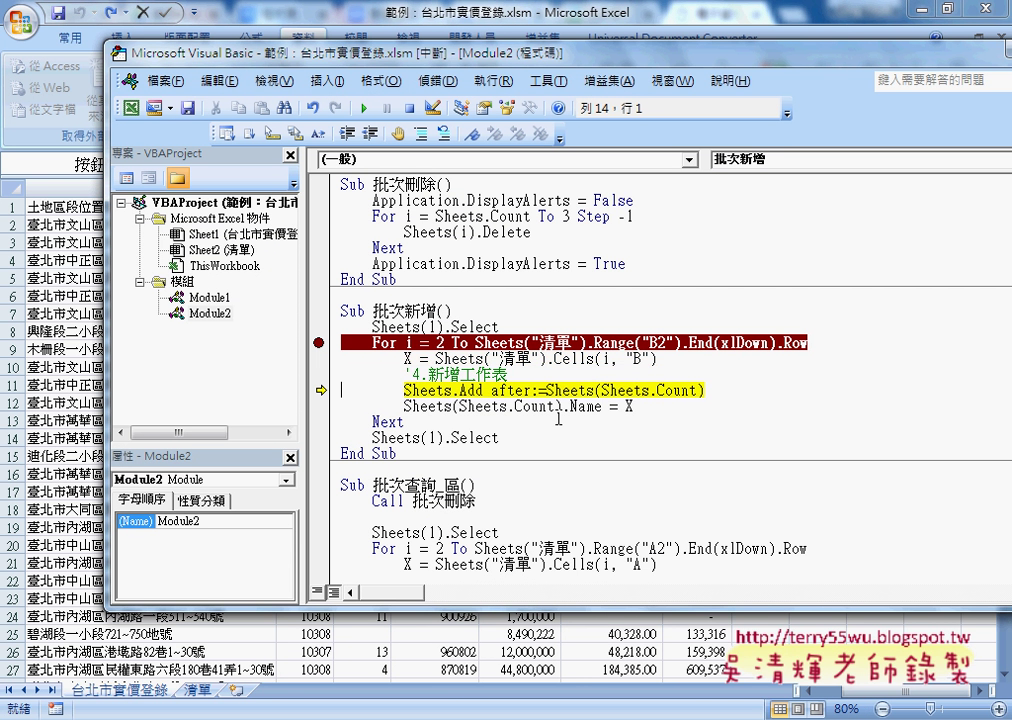
- Step with F8 to add sheets 房地(土地+建物), 房地(土地+建物)+車位 and 土地
mouse_move(408, 358)
key("F8")
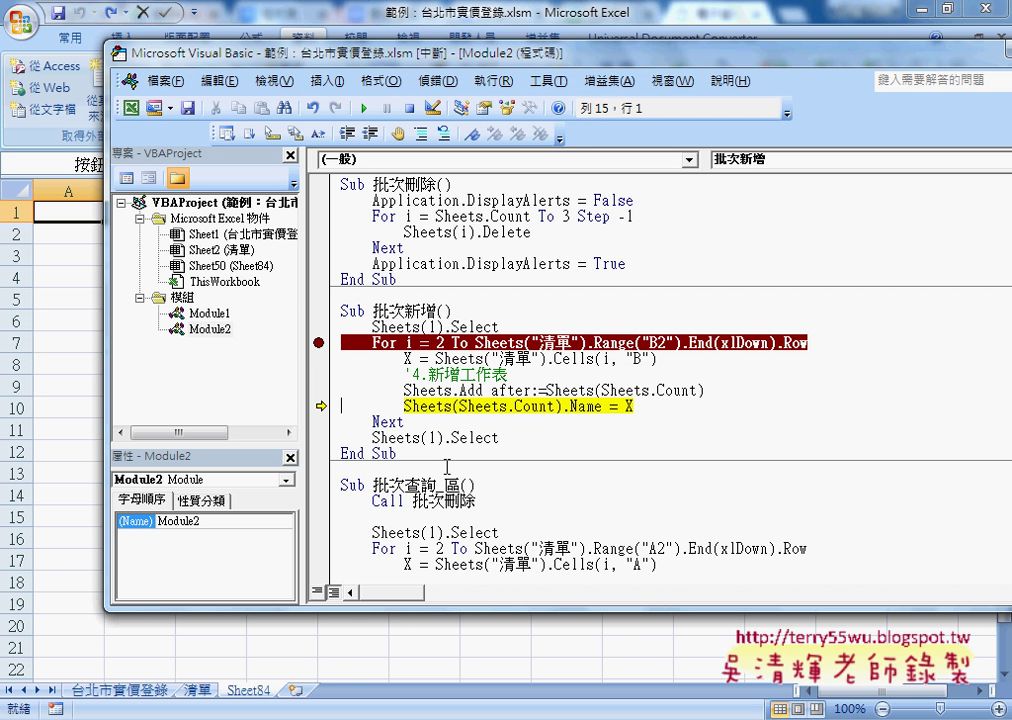
key("F8")
key("F8")
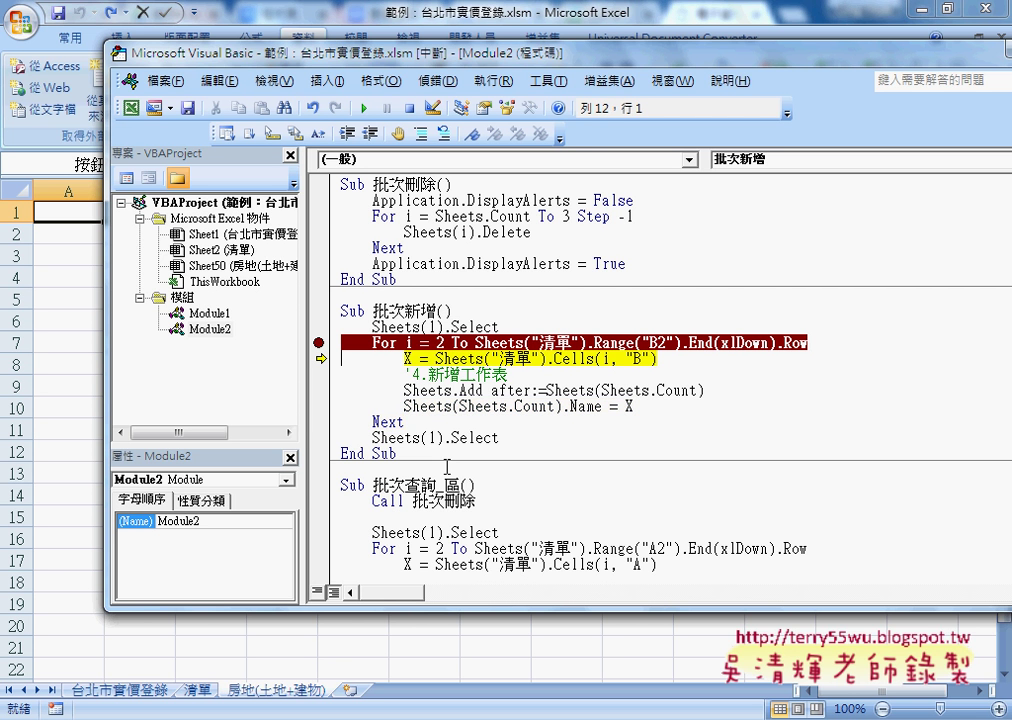
key("F8")
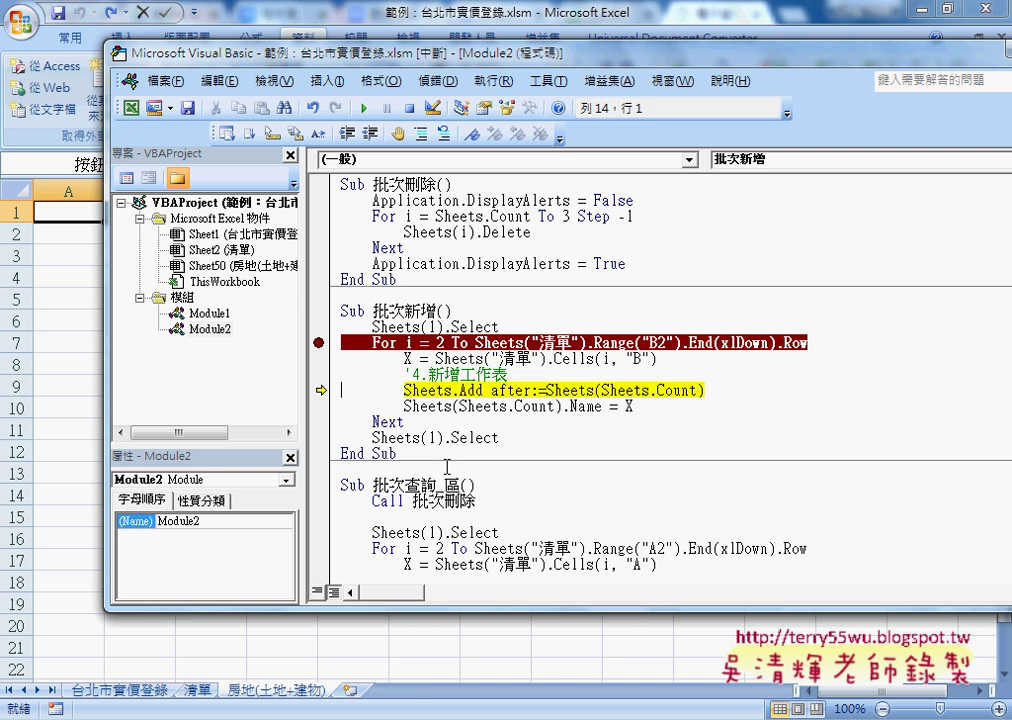
mouse_move(407, 362)
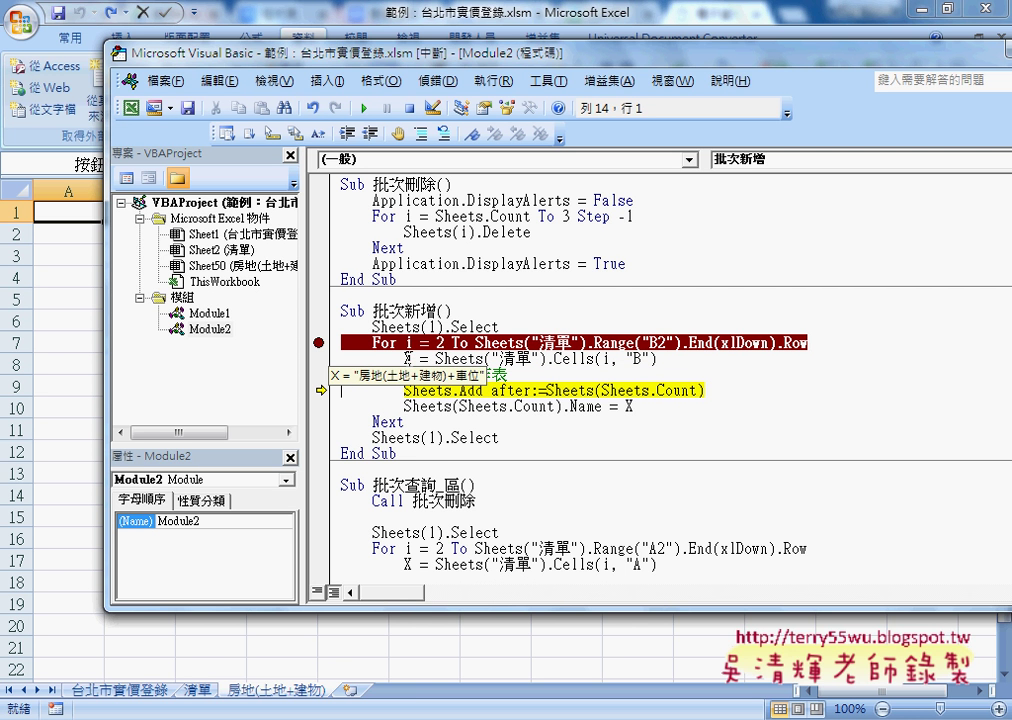
key("F8")
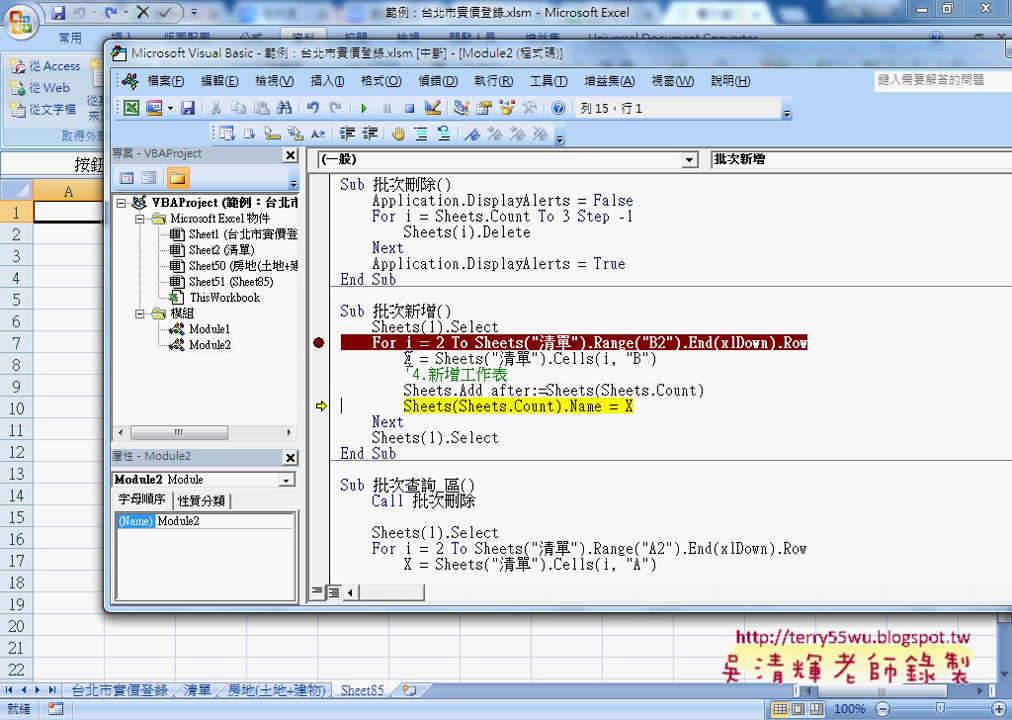
key("F8")
key("F8")
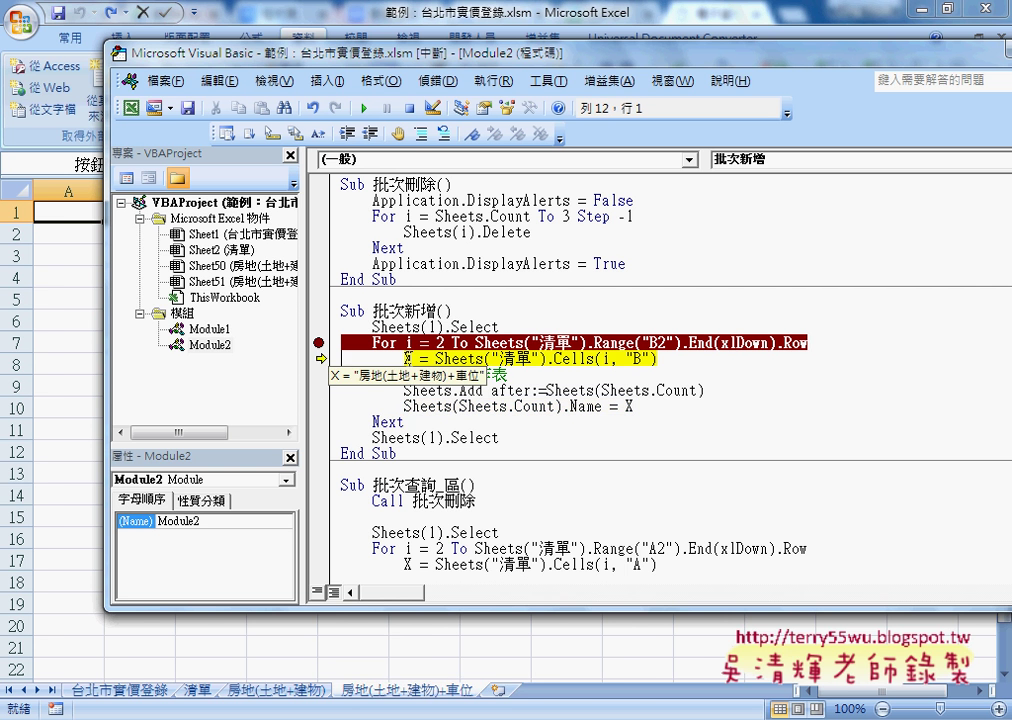
key("F8")
key("F8")
key("F8")
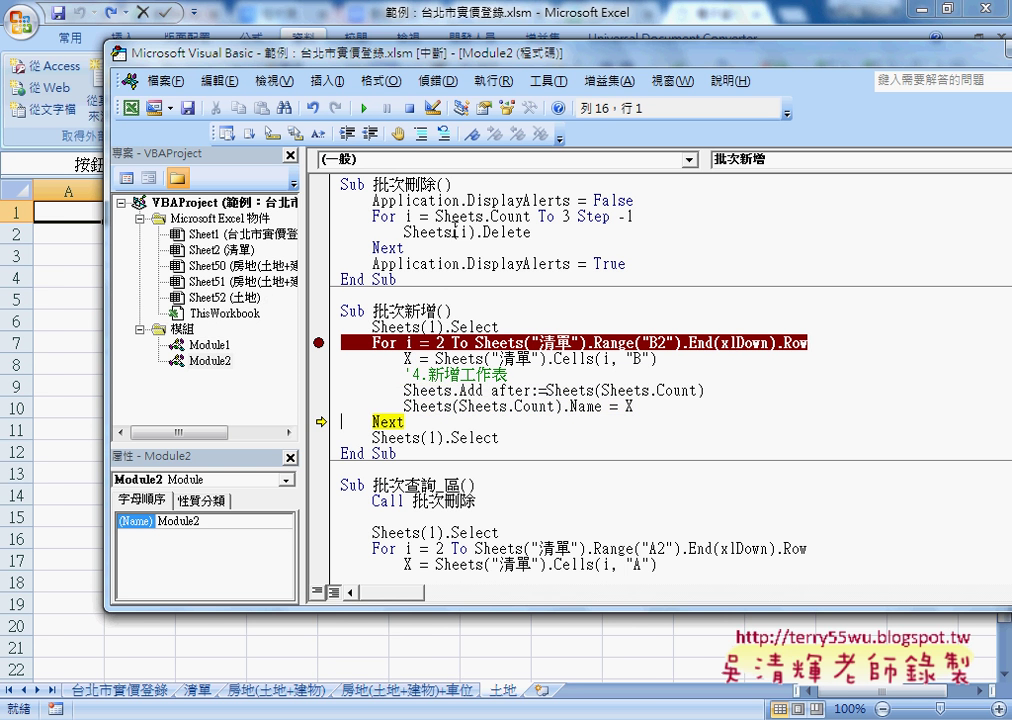
- Let the macro finish the remaining sheets and check them in the workbook
left_click(364, 107)
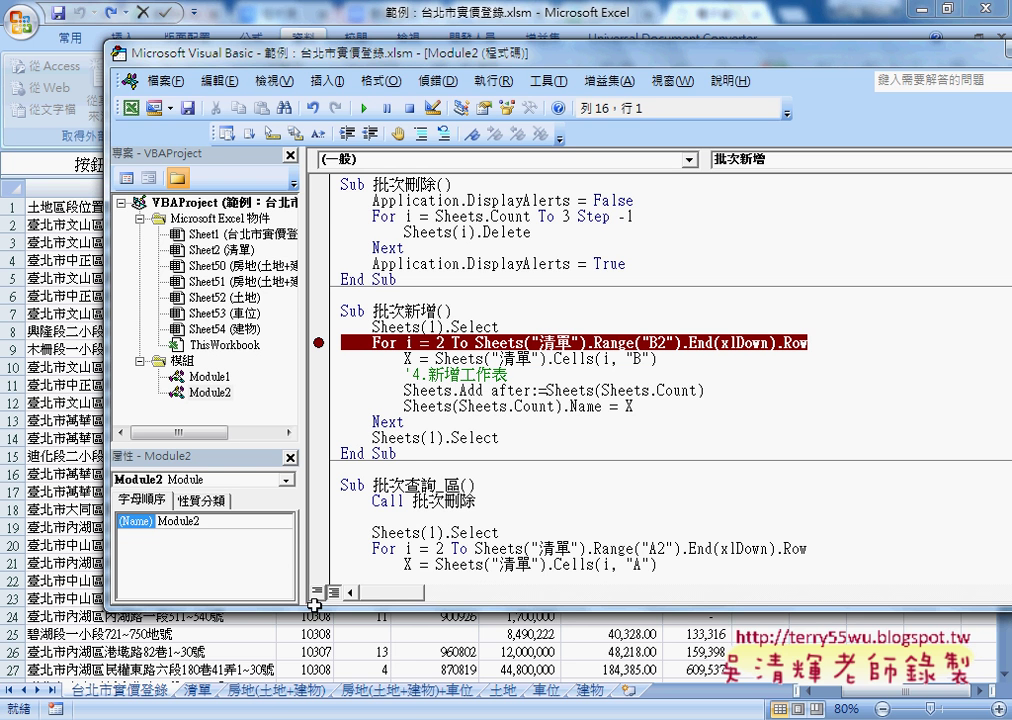
left_click(283, 690)
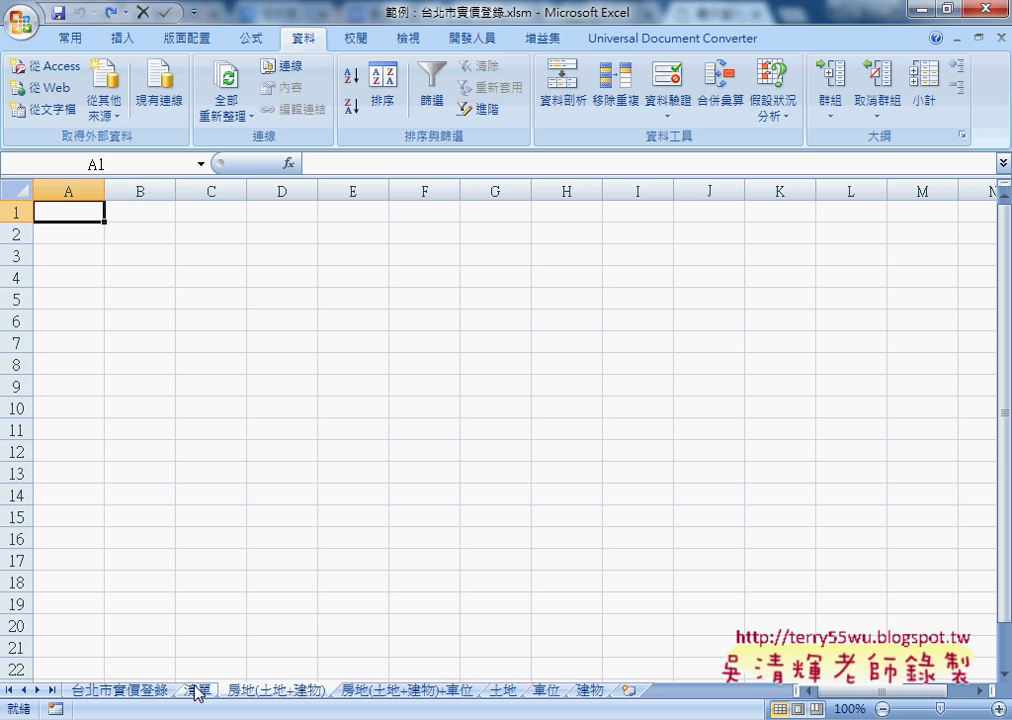
left_click(135, 691)
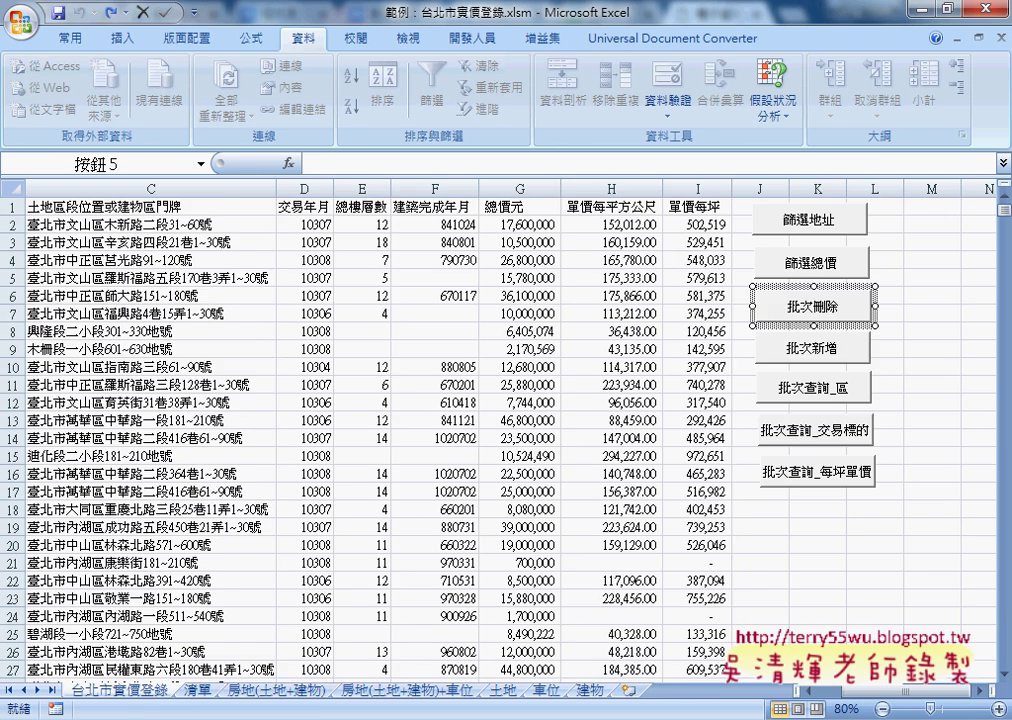
key("alt+Tab")
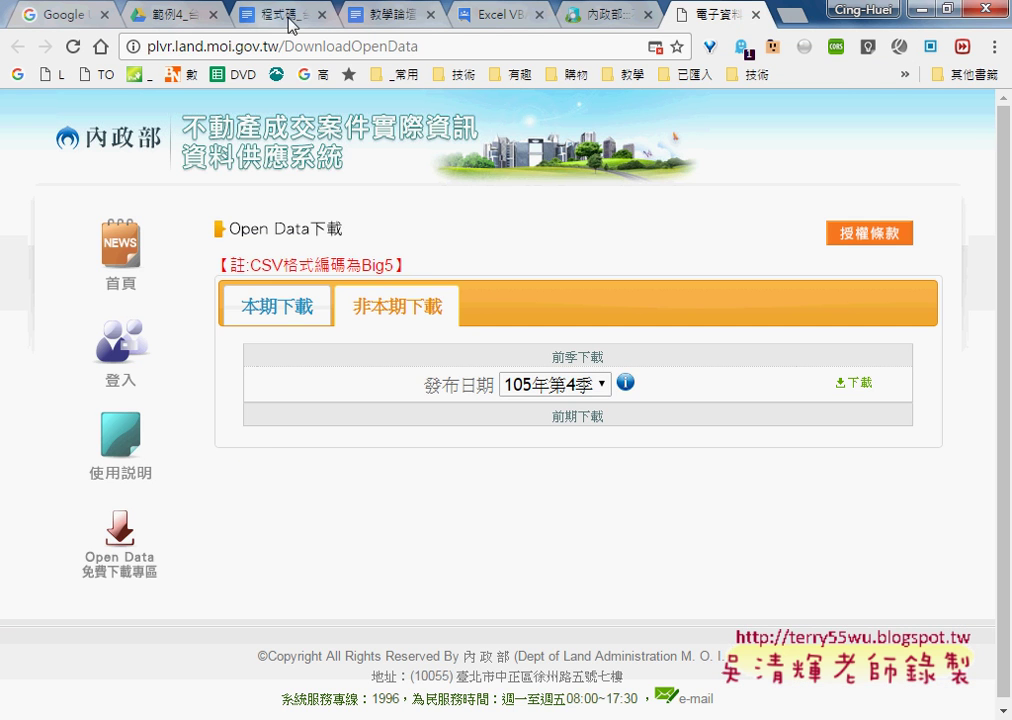
- Open the 程式碼_台北市實價登錄.docx document and scroll down to the 批次新增 code
left_click(278, 18)
scroll(330, 323, "down", 3)
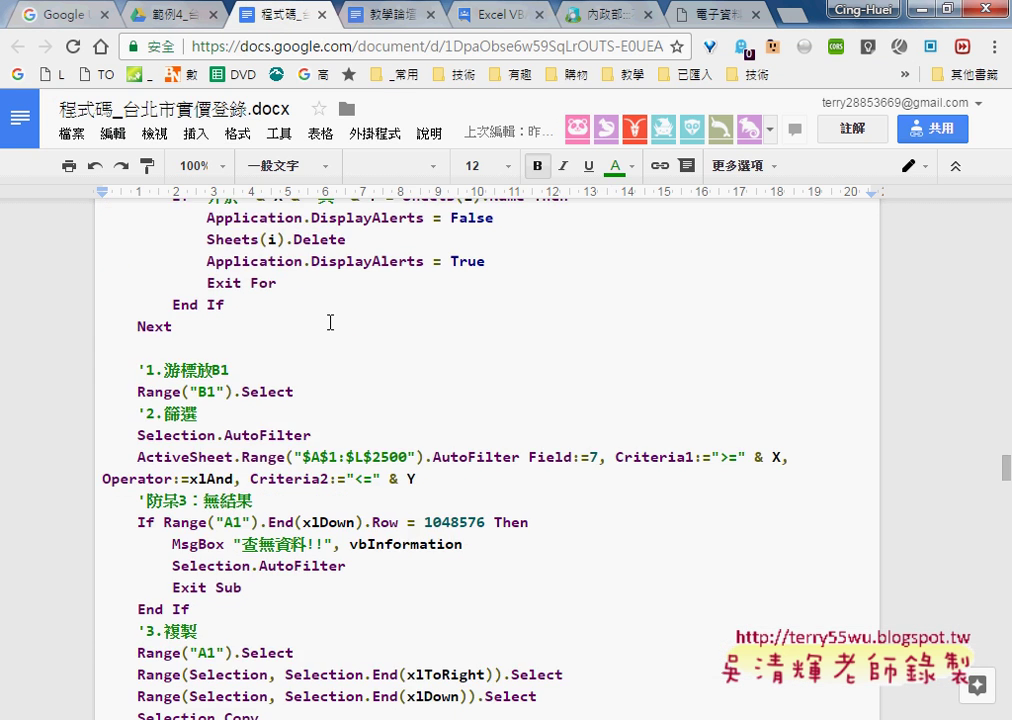
scroll(330, 323, "down", 3)
scroll(330, 323, "down", 3)
scroll(330, 322, "down", 2)
scroll(330, 322, "down", 1)
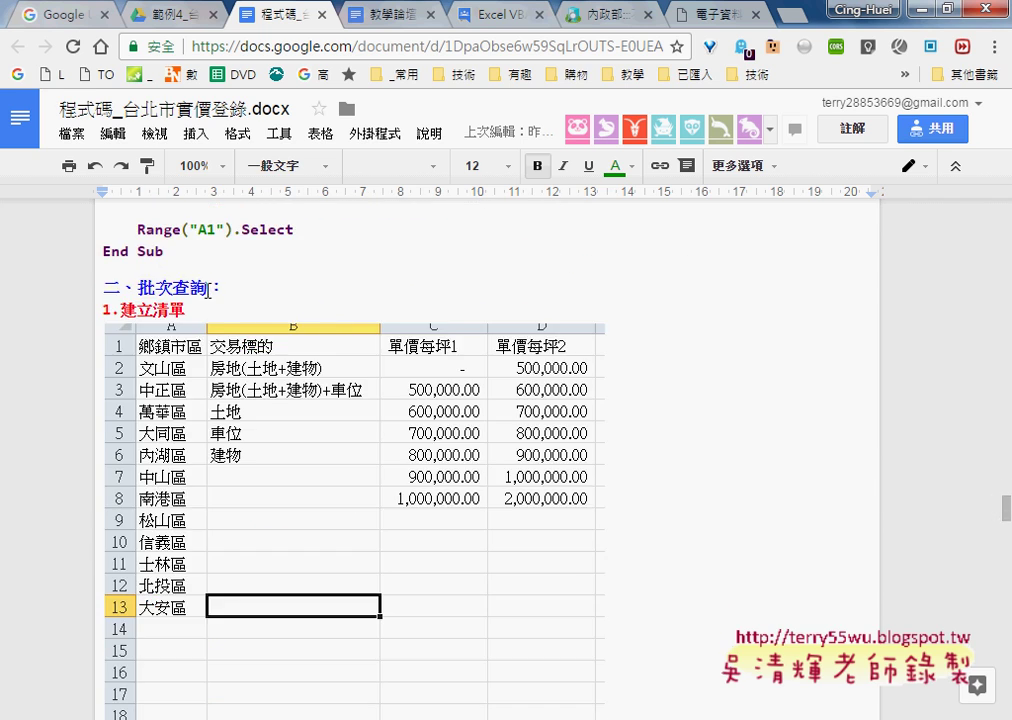
left_click(242, 296)
scroll(323, 300, "down", 1)
scroll(151, 385, "down", 2)
scroll(151, 385, "down", 4)
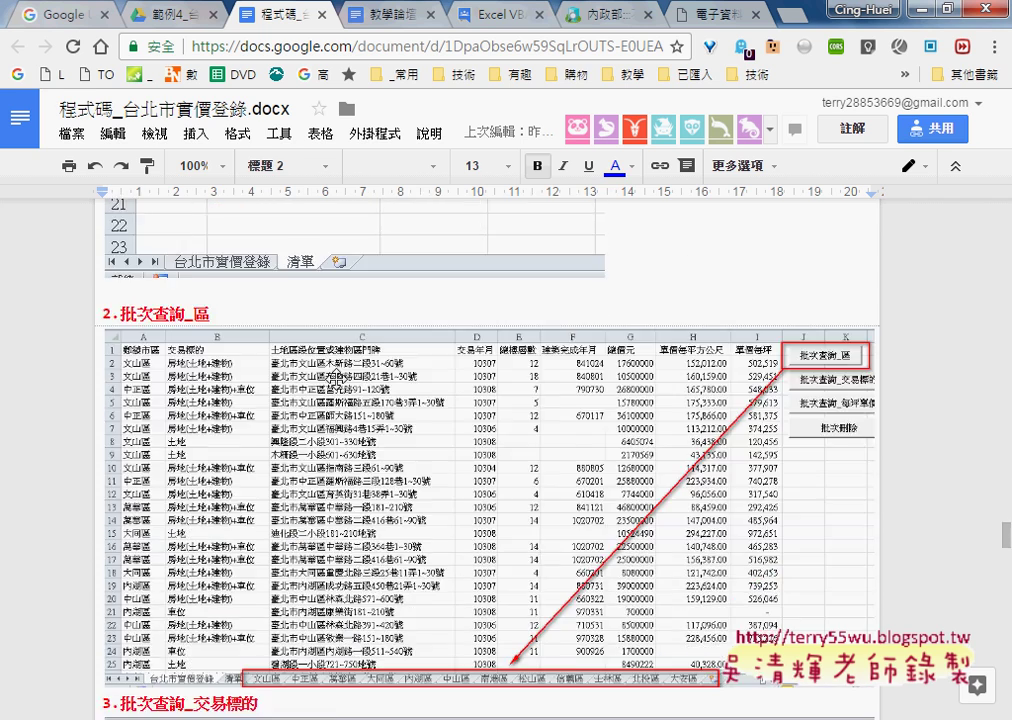
scroll(151, 385, "down", 3)
scroll(200, 385, "down", 8)
scroll(327, 380, "down", 4)
scroll(300, 370, "down", 5)
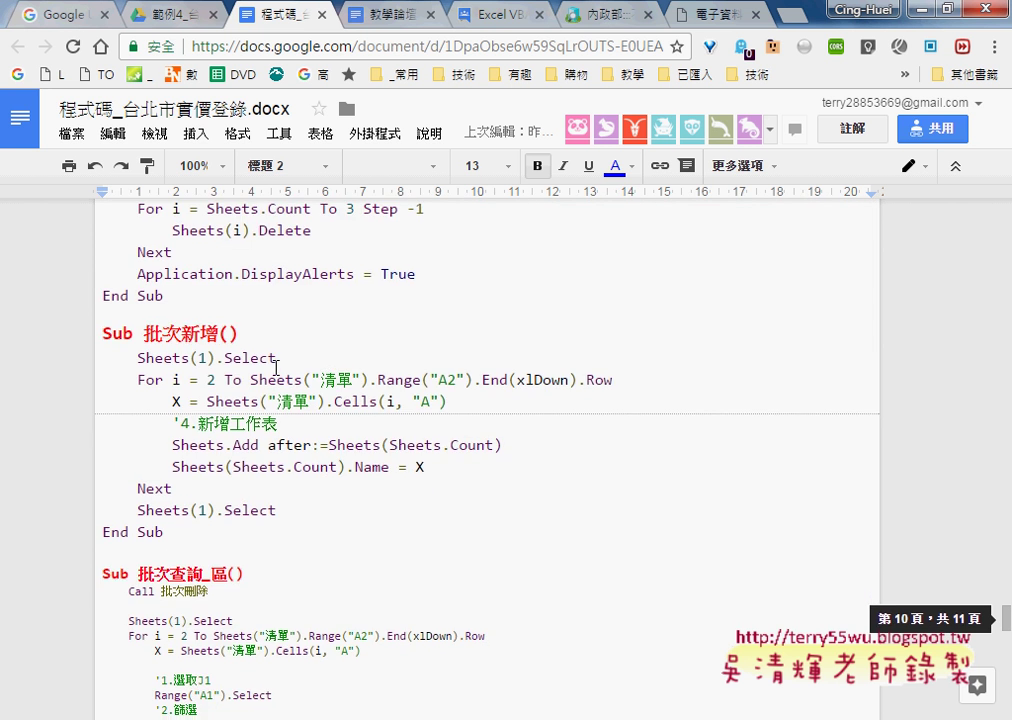
scroll(97, 360, "up", 2)
- Select the whole 批次新增 macro from Sub to End Sub
left_click_drag(97, 360, 285, 519)
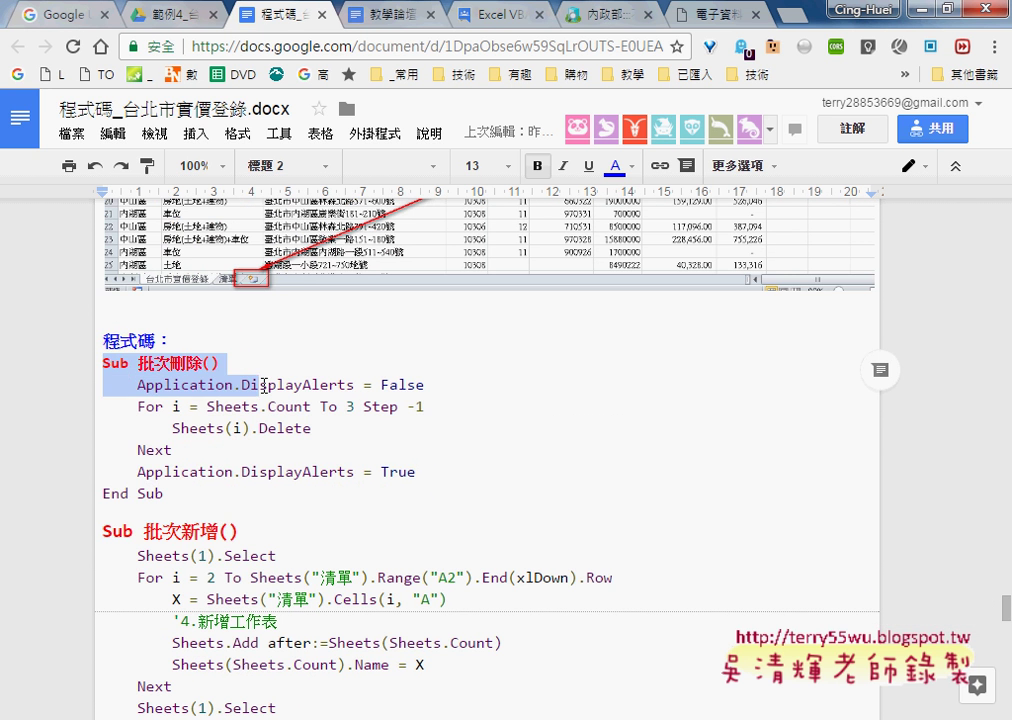
scroll(275, 463, "down", 1)
scroll(203, 437, "down", 2)
left_click_drag(203, 437, 95, 247)
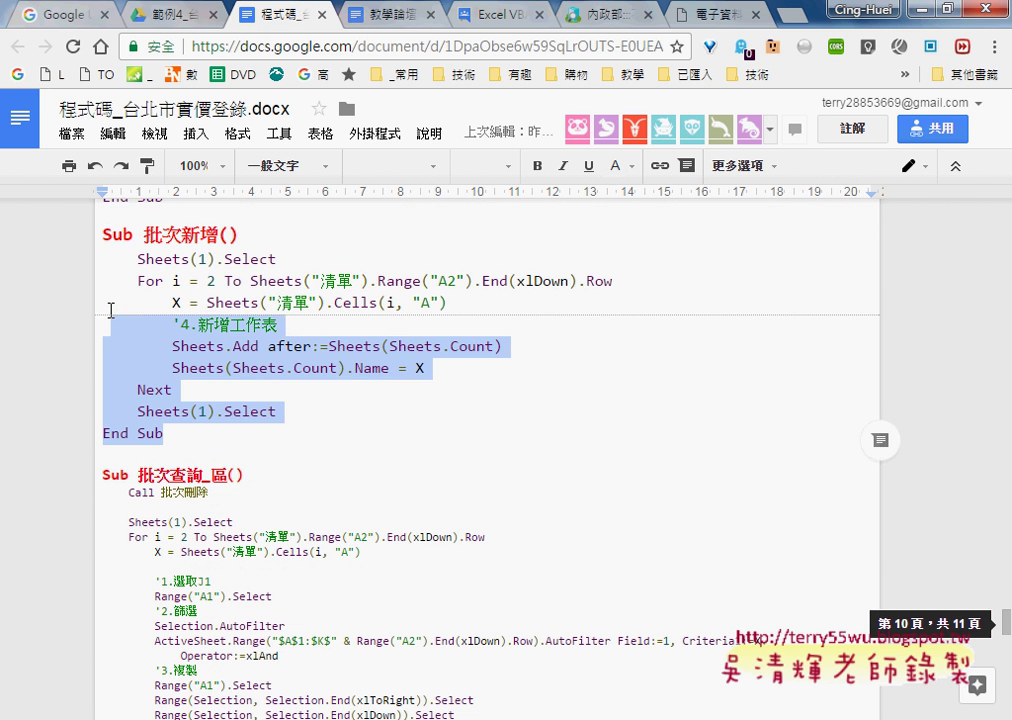